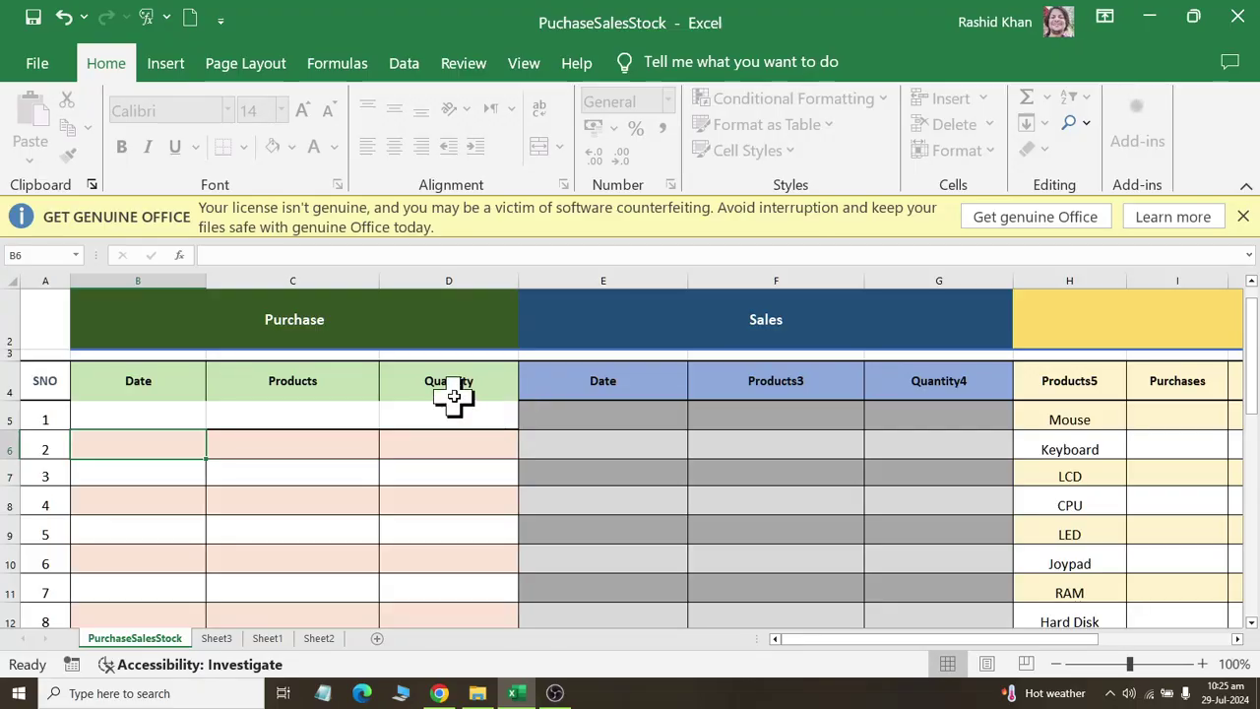
Dismiss the Get Genuine Office bar and zoom the sheet to 130%
{"action": "left_click", "coordinate": [1244, 218]}
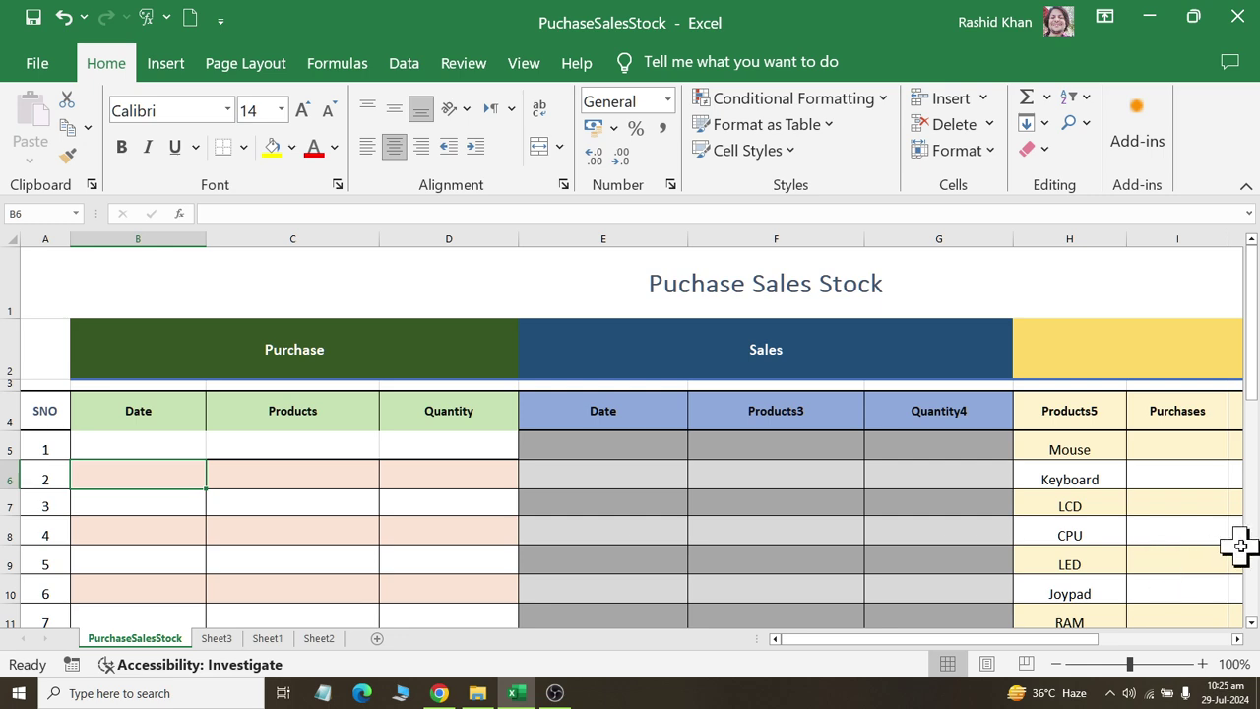
{"action": "left_click", "coordinate": [1237, 638]}
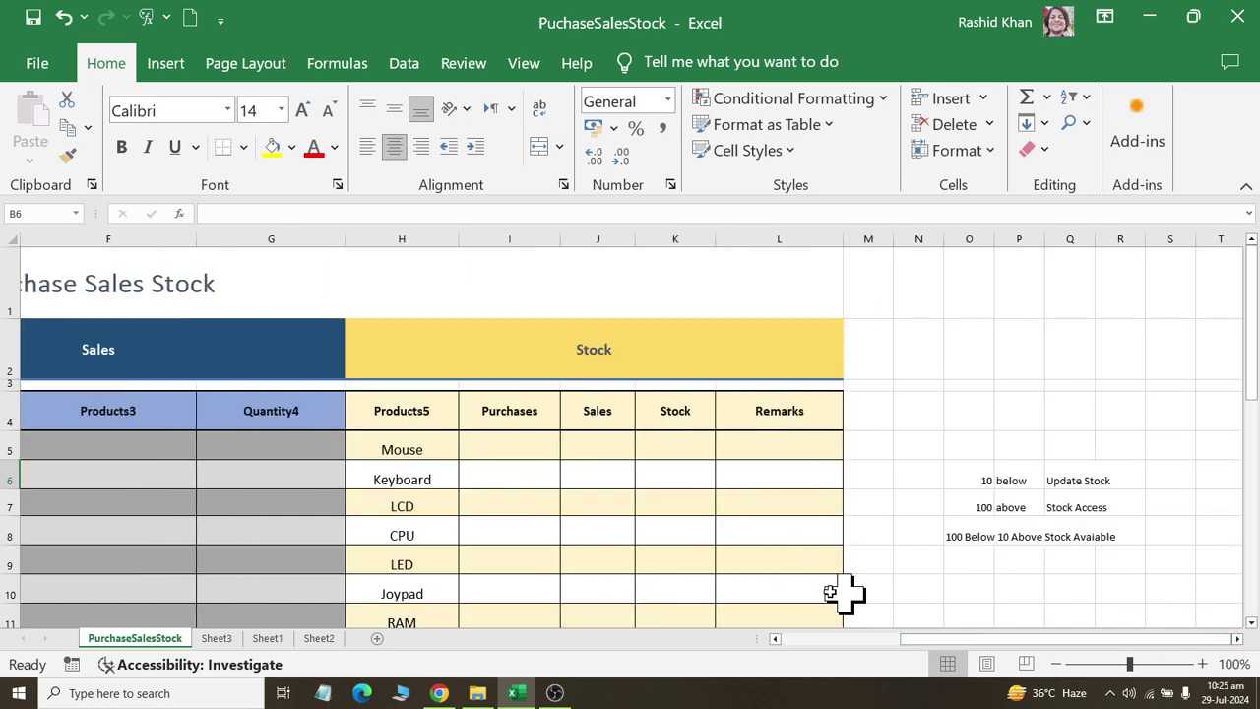
{"action": "scroll", "coordinate": [470, 557], "scroll_direction": "up", "scroll_amount": 2, "text": "ctrl"}
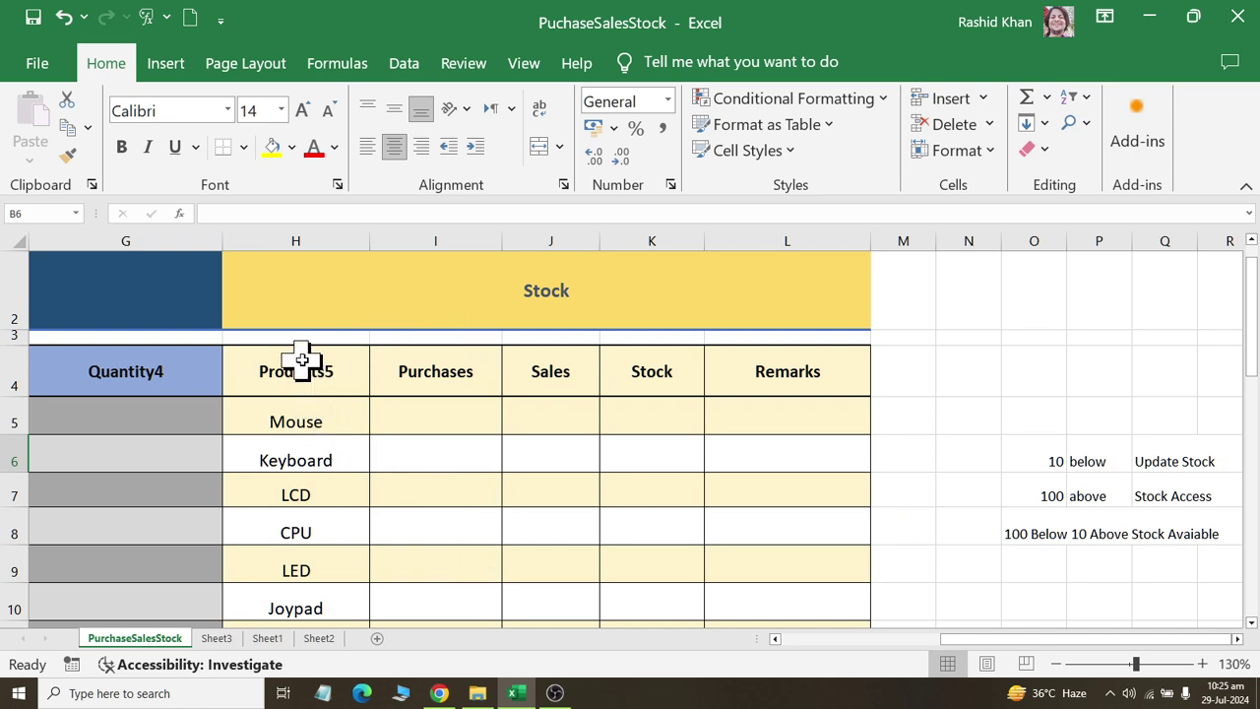
Select and review the Stock table's product names, Mouse through Wifi, in column H
{"action": "left_click", "coordinate": [303, 365]}
{"action": "left_click_drag", "start_coordinate": [309, 423], "coordinate": [313, 678]}
{"action": "left_click", "coordinate": [300, 584]}
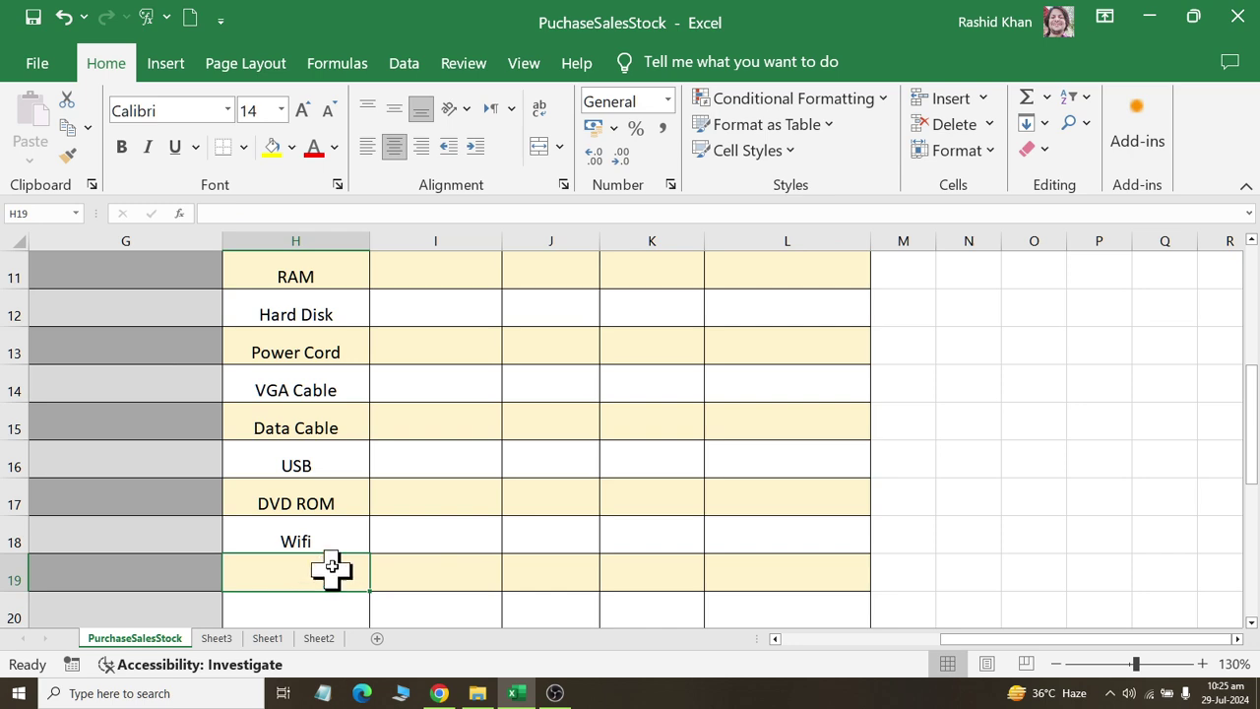
{"action": "scroll", "coordinate": [332, 562], "scroll_direction": "up", "scroll_amount": 4}
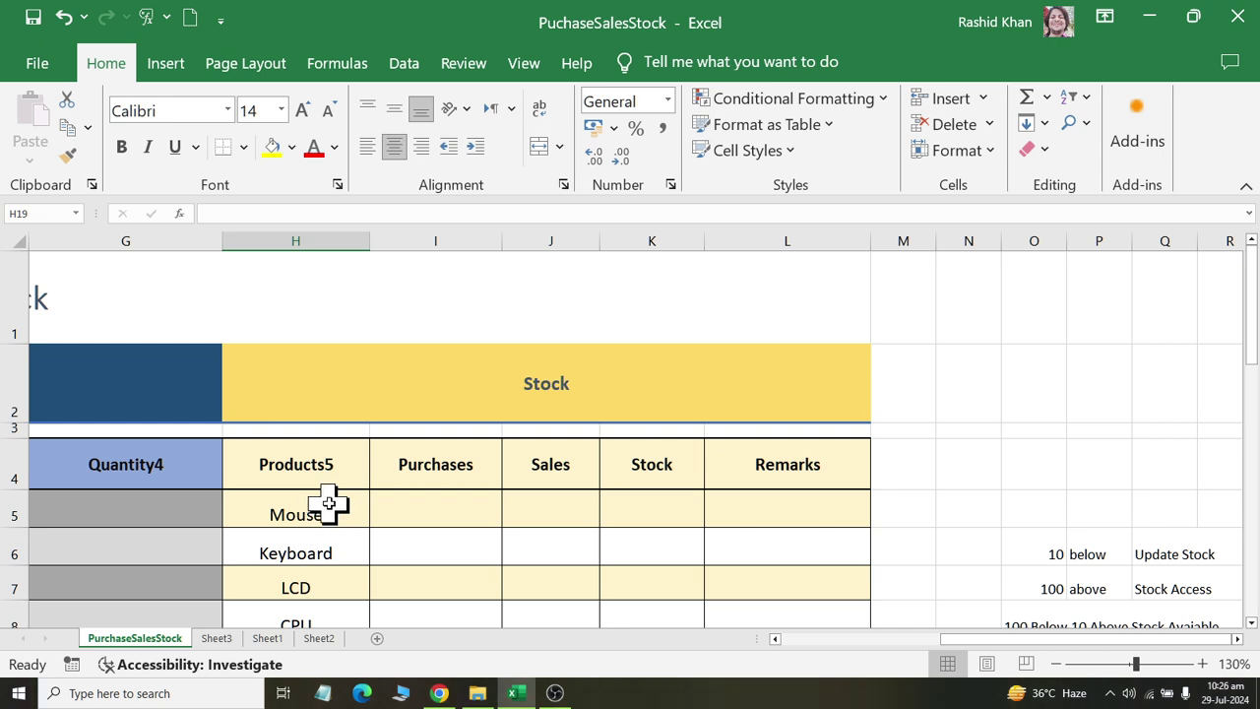
Define the product names H5:H18 as the workbook-wide name NEWITEMS
{"action": "left_click_drag", "start_coordinate": [330, 502], "coordinate": [353, 672]}
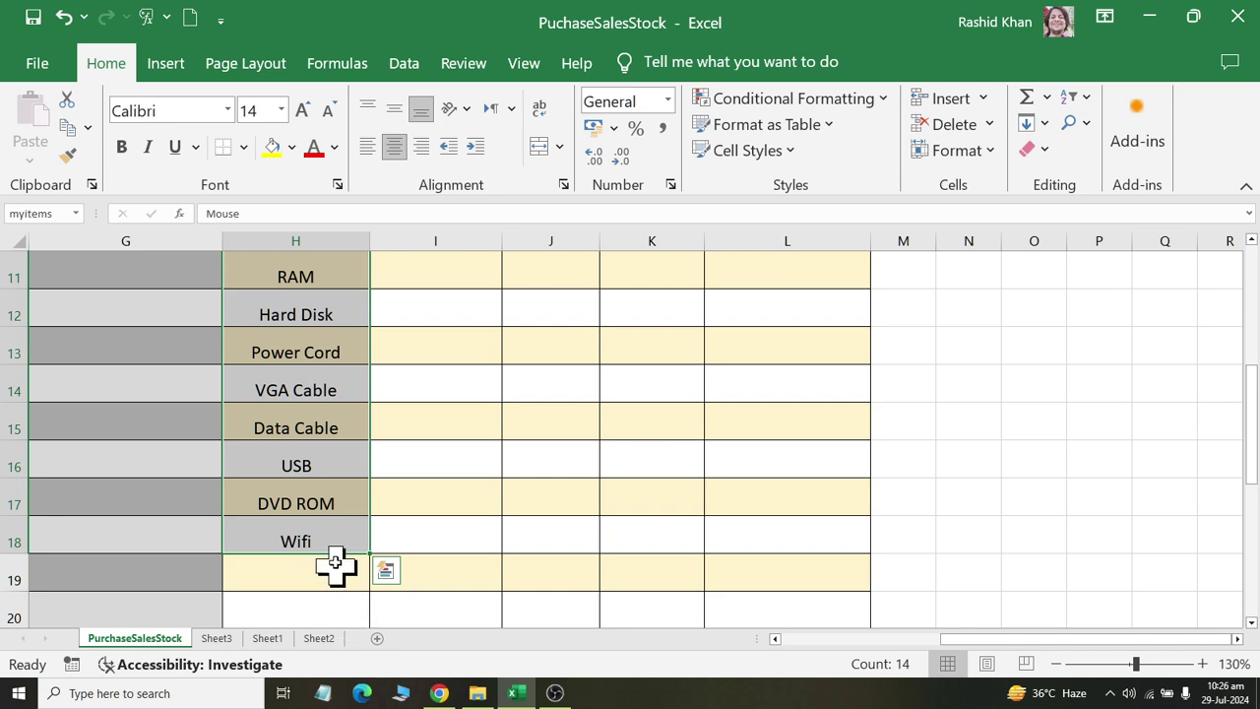
{"action": "scroll", "coordinate": [328, 542], "scroll_direction": "up", "scroll_amount": 3}
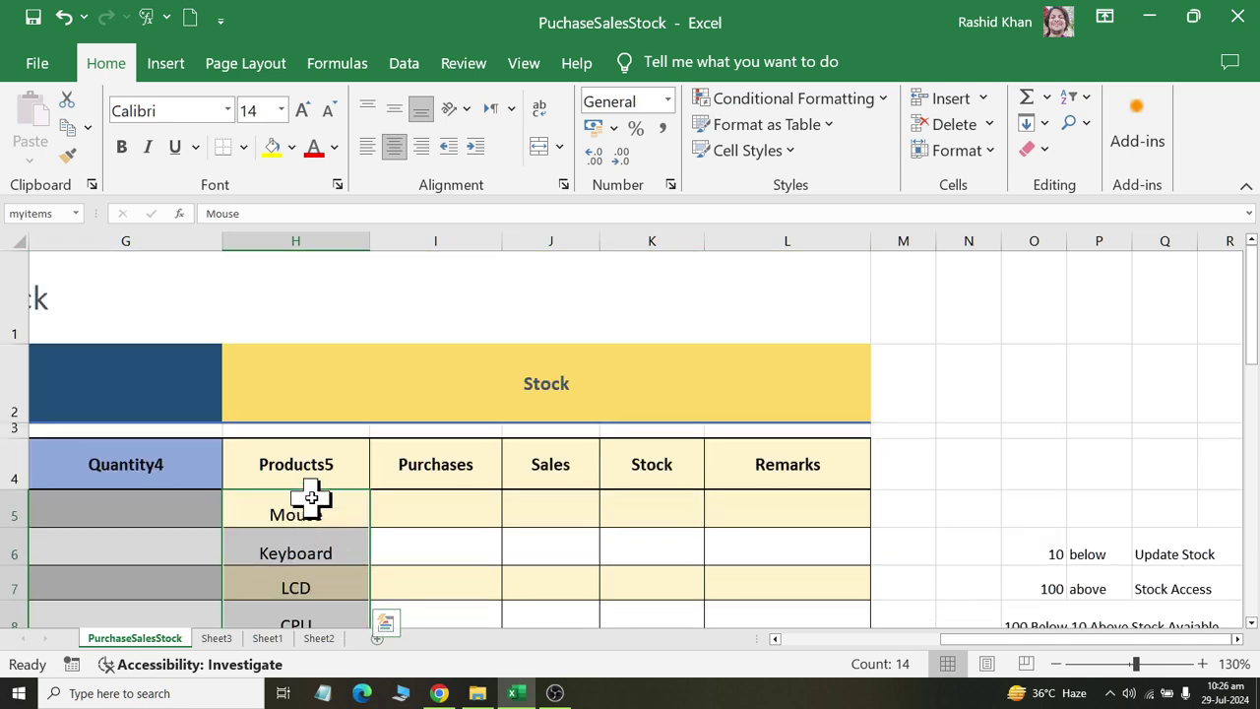
{"action": "mouse_move", "coordinate": [309, 507]}
{"action": "left_mouse_down"}
{"action": "mouse_move", "coordinate": [352, 700]}
{"action": "mouse_move", "coordinate": [318, 542]}
{"action": "left_mouse_up"}
{"action": "left_click", "coordinate": [340, 64]}
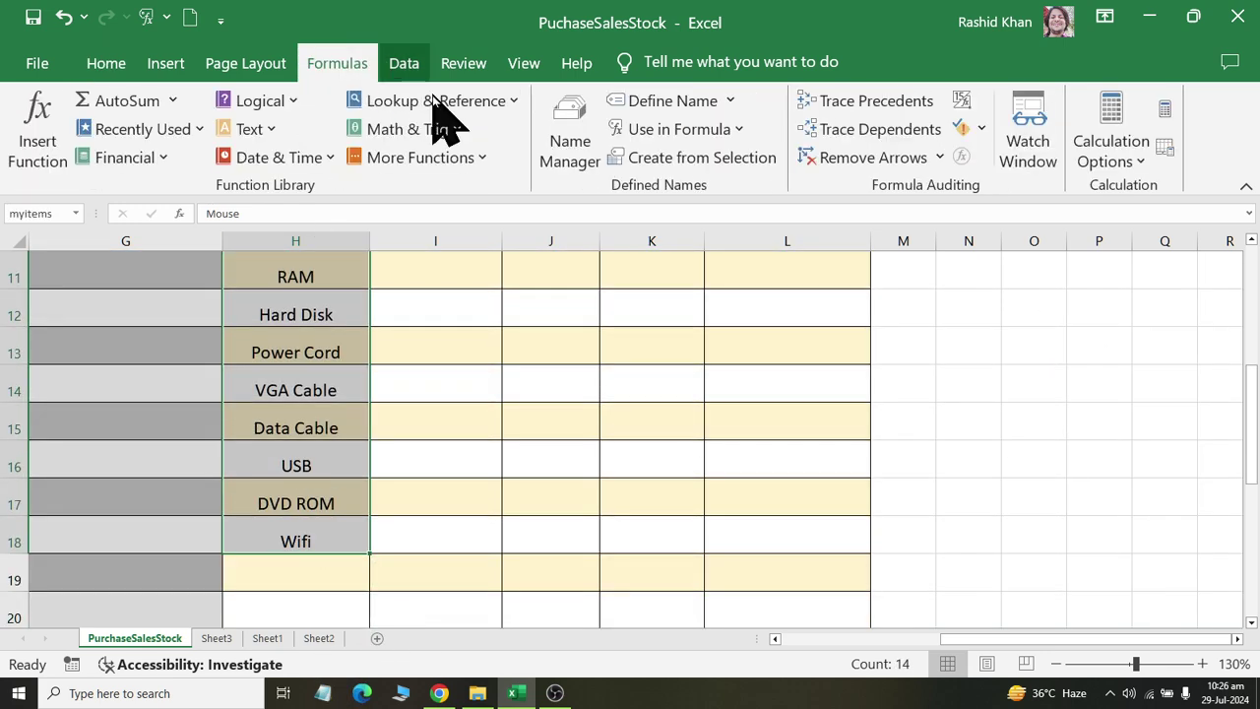
{"action": "left_click", "coordinate": [660, 102]}
{"action": "type", "text": "NEWITEMS"}
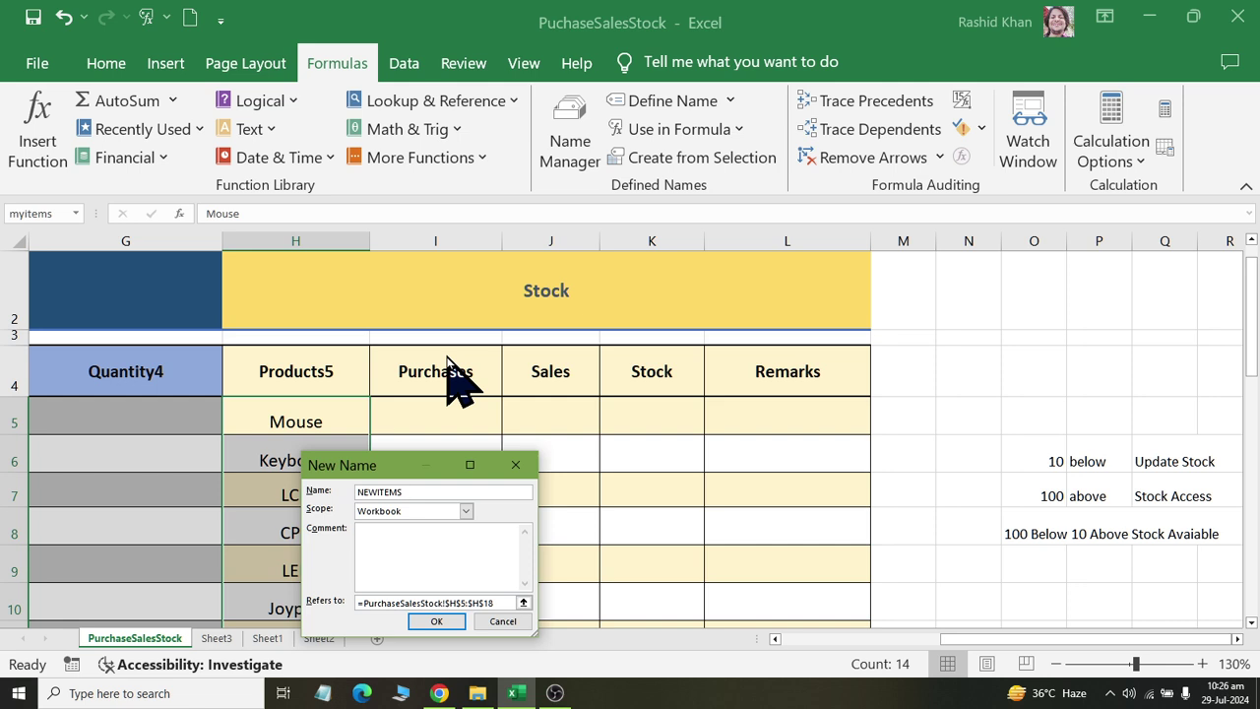
{"action": "key", "text": "Return"}
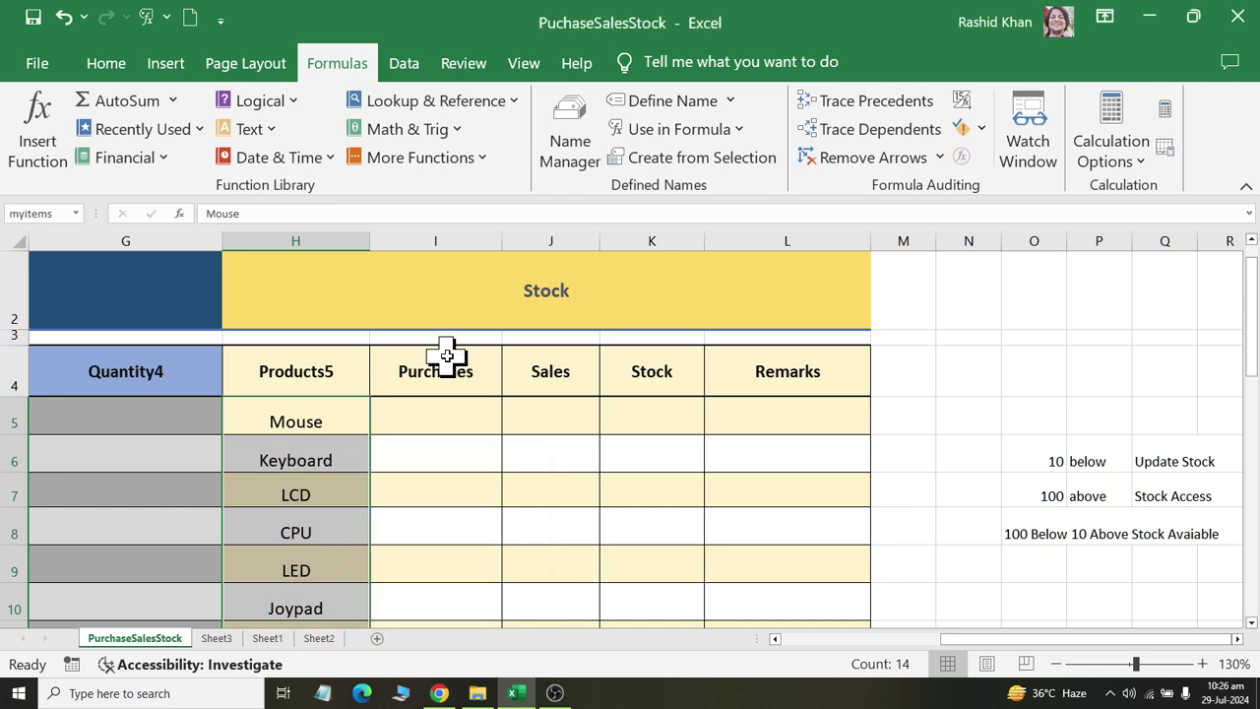
Check NEWITEMS and its H5:H18 range in Name Manager, then close it
{"action": "left_click", "coordinate": [73, 214]}
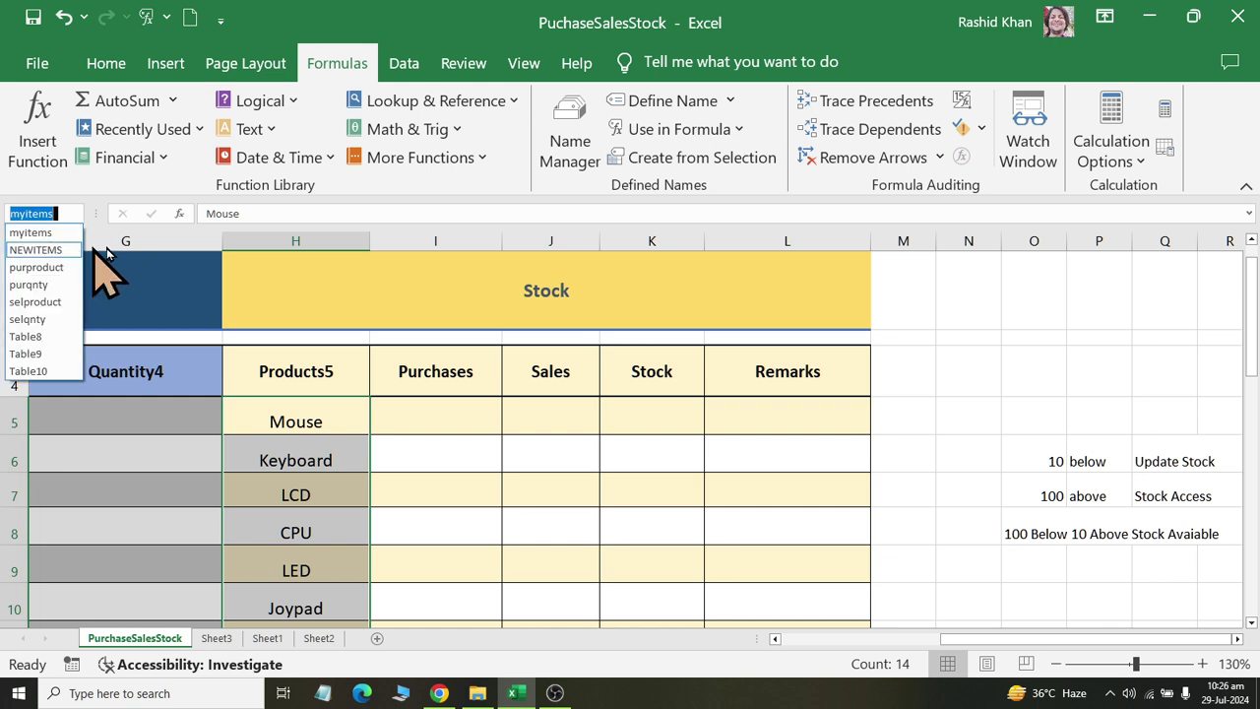
{"action": "left_click", "coordinate": [567, 130]}
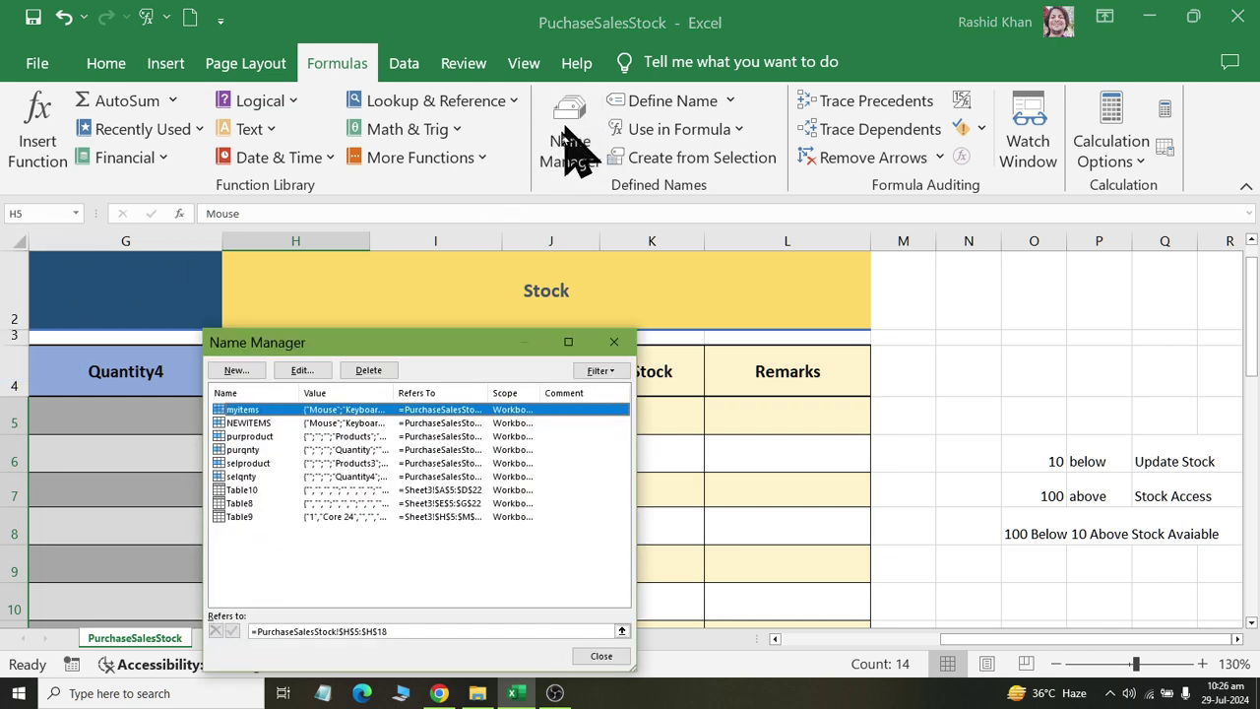
{"action": "left_click", "coordinate": [263, 422]}
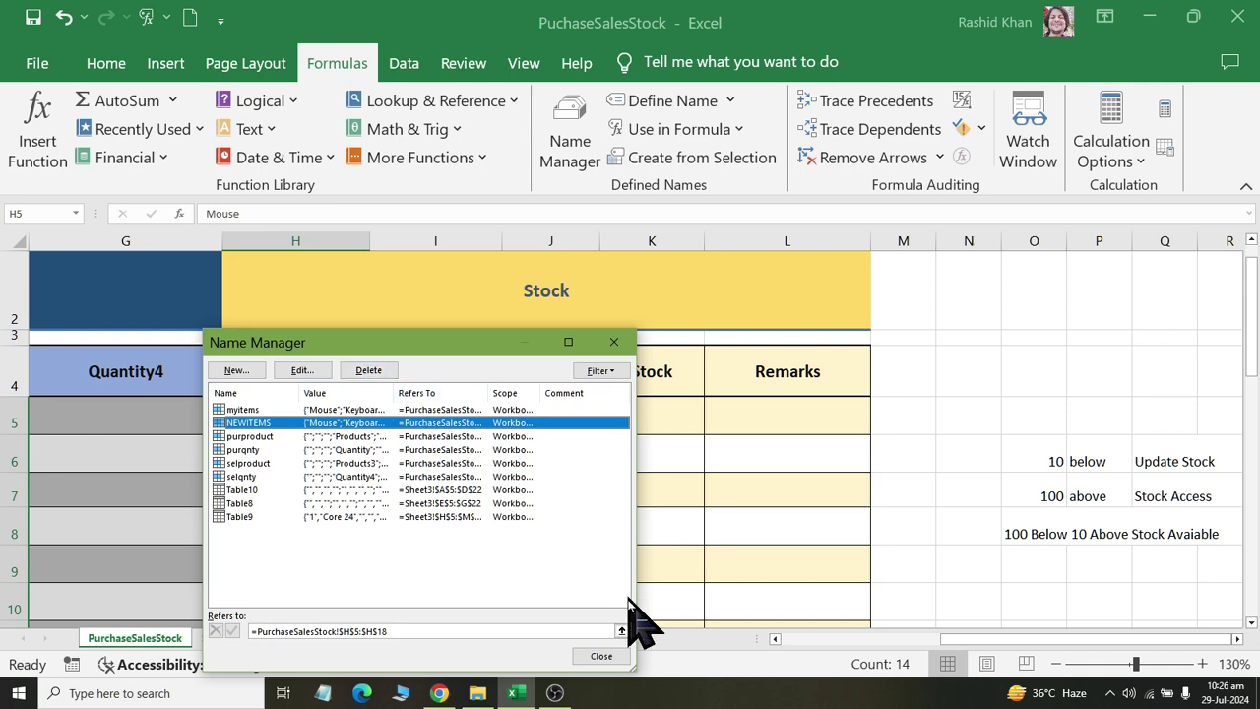
{"action": "left_click", "coordinate": [601, 655]}
{"action": "left_click_drag", "start_coordinate": [963, 640], "coordinate": [778, 647]}
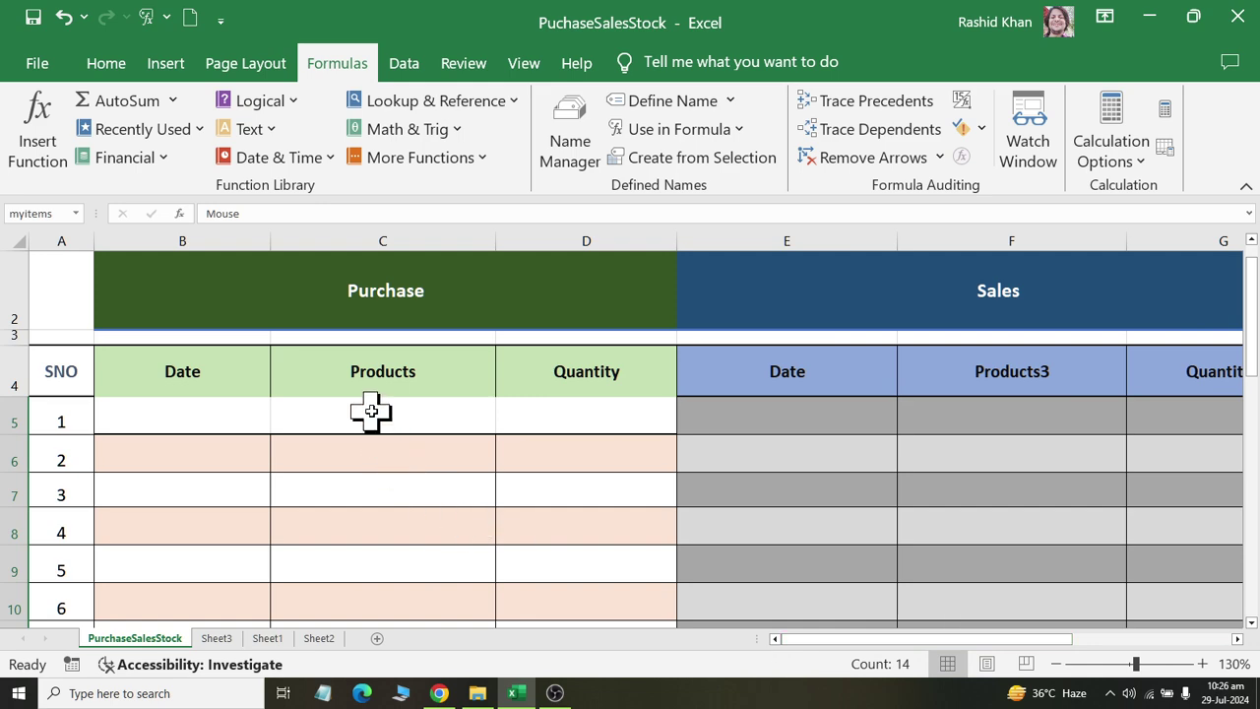
Give Purchase Products cells C5:C31 List validation with source =NEWITEMS
{"action": "left_click", "coordinate": [371, 413]}
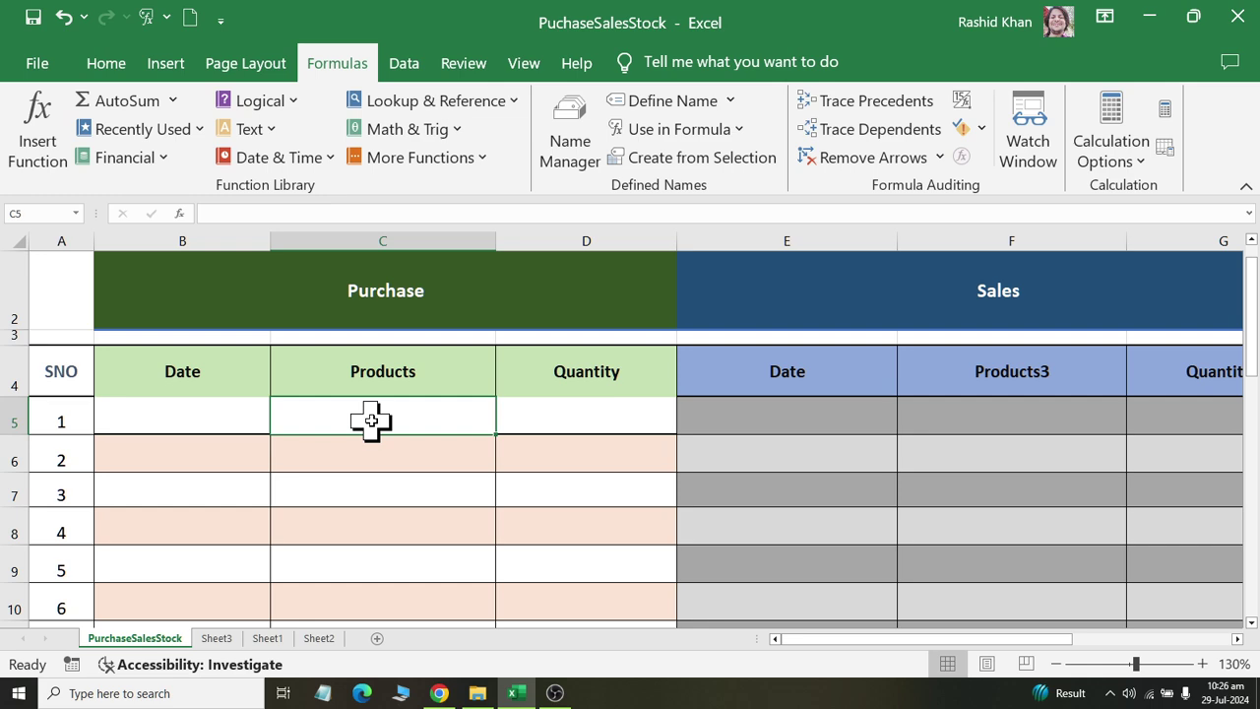
{"action": "left_click_drag", "start_coordinate": [370, 420], "coordinate": [392, 701]}
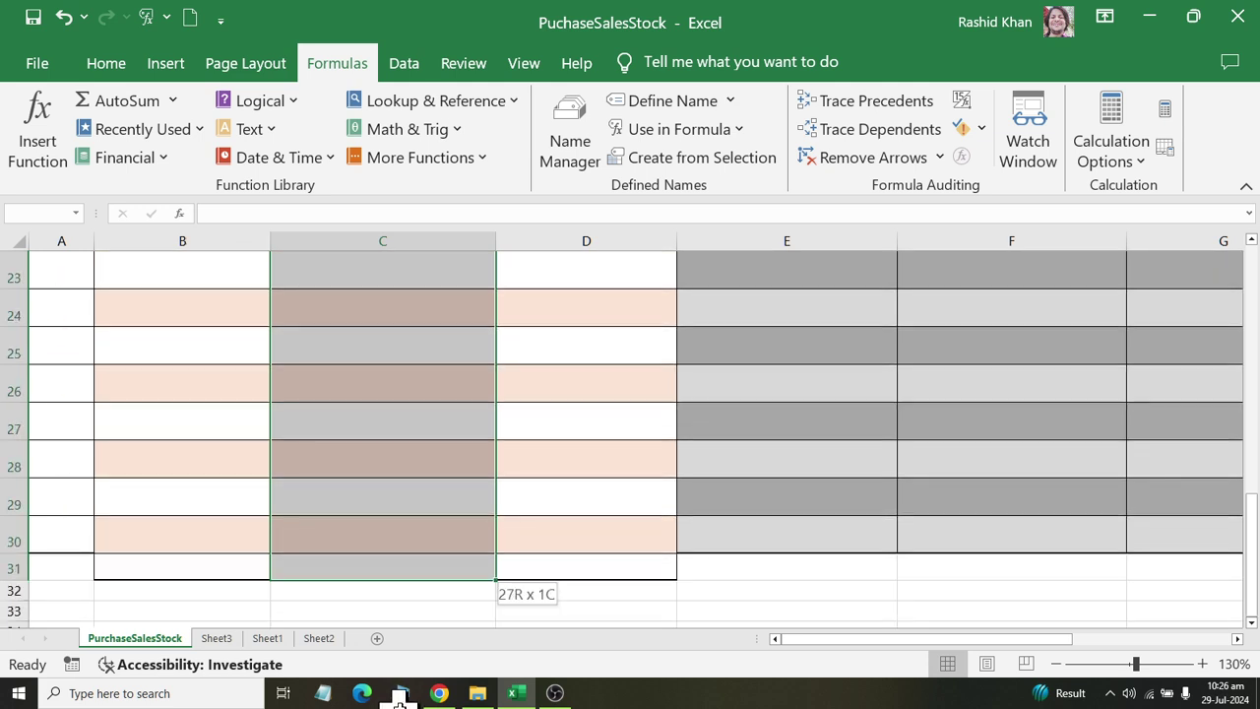
{"action": "left_click_drag", "start_coordinate": [392, 701], "coordinate": [392, 578]}
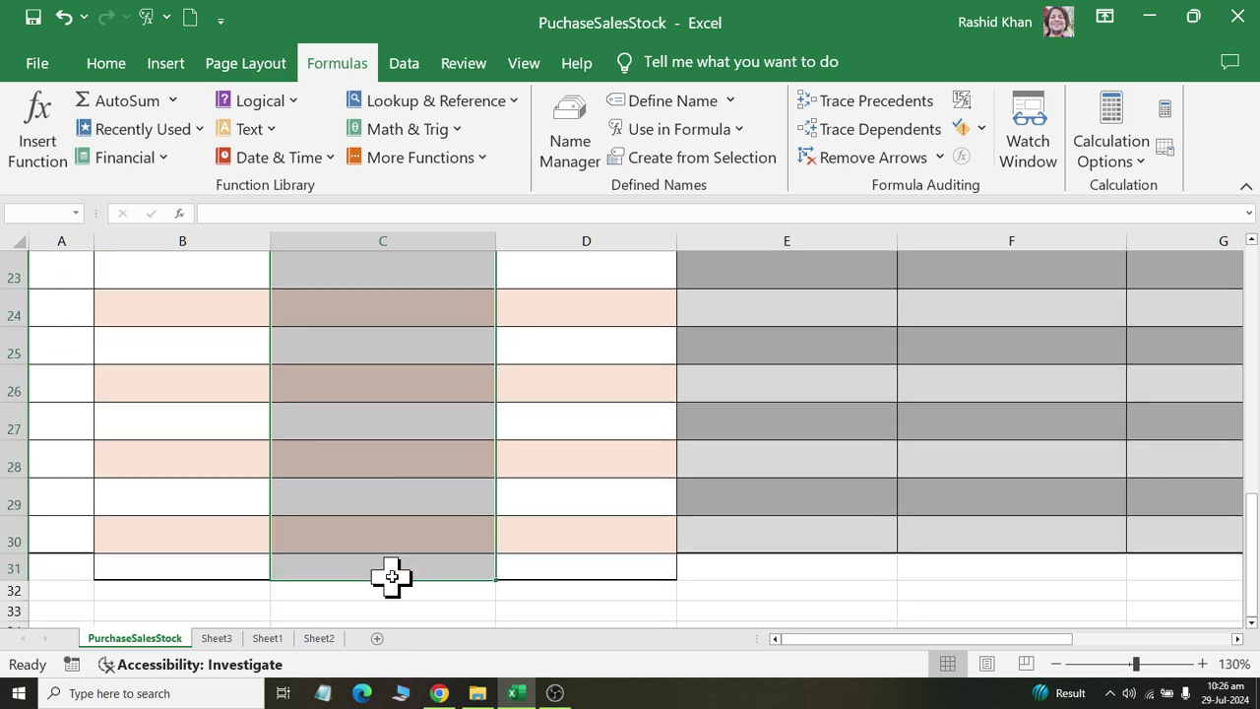
{"action": "left_click", "coordinate": [406, 65]}
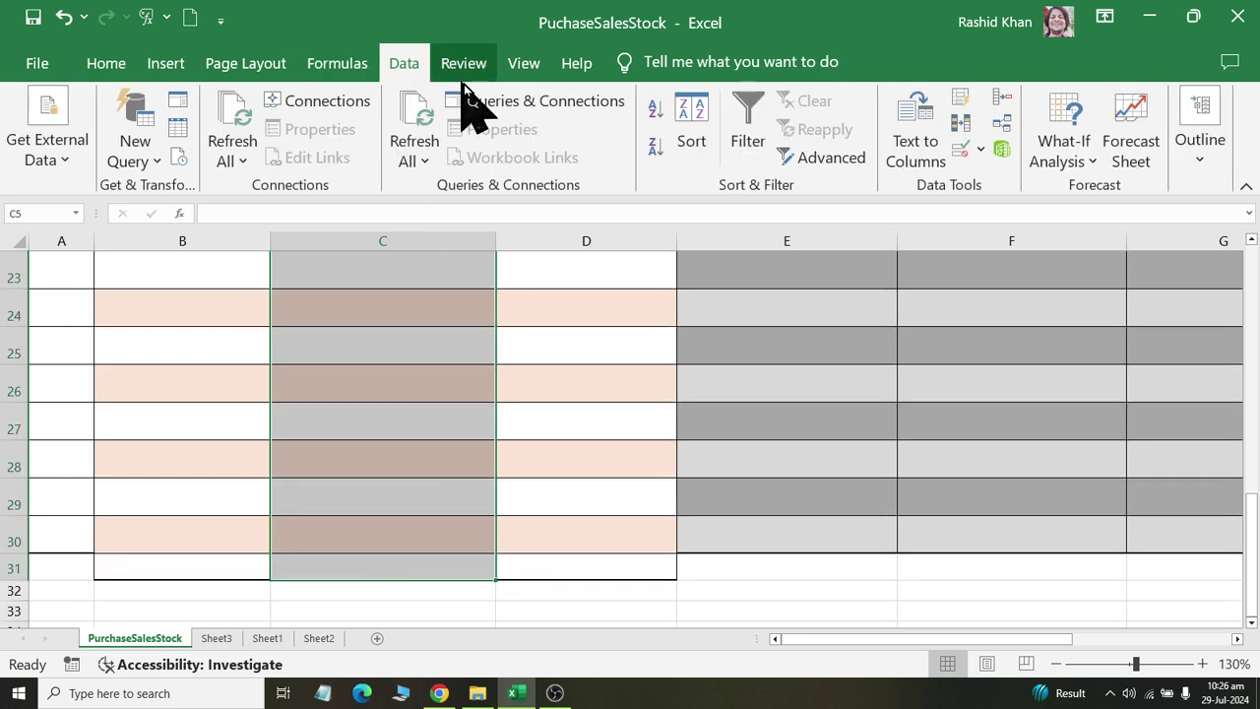
{"action": "left_click", "coordinate": [981, 149]}
{"action": "left_click", "coordinate": [985, 187]}
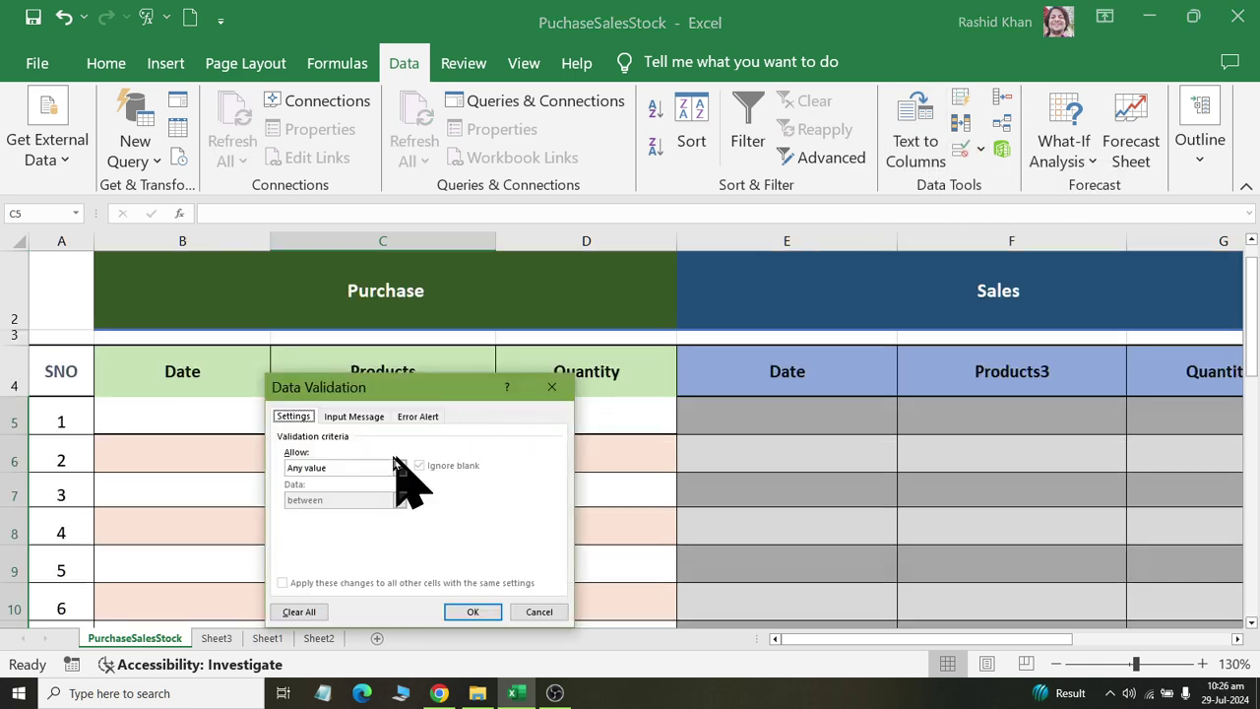
{"action": "left_click", "coordinate": [399, 467]}
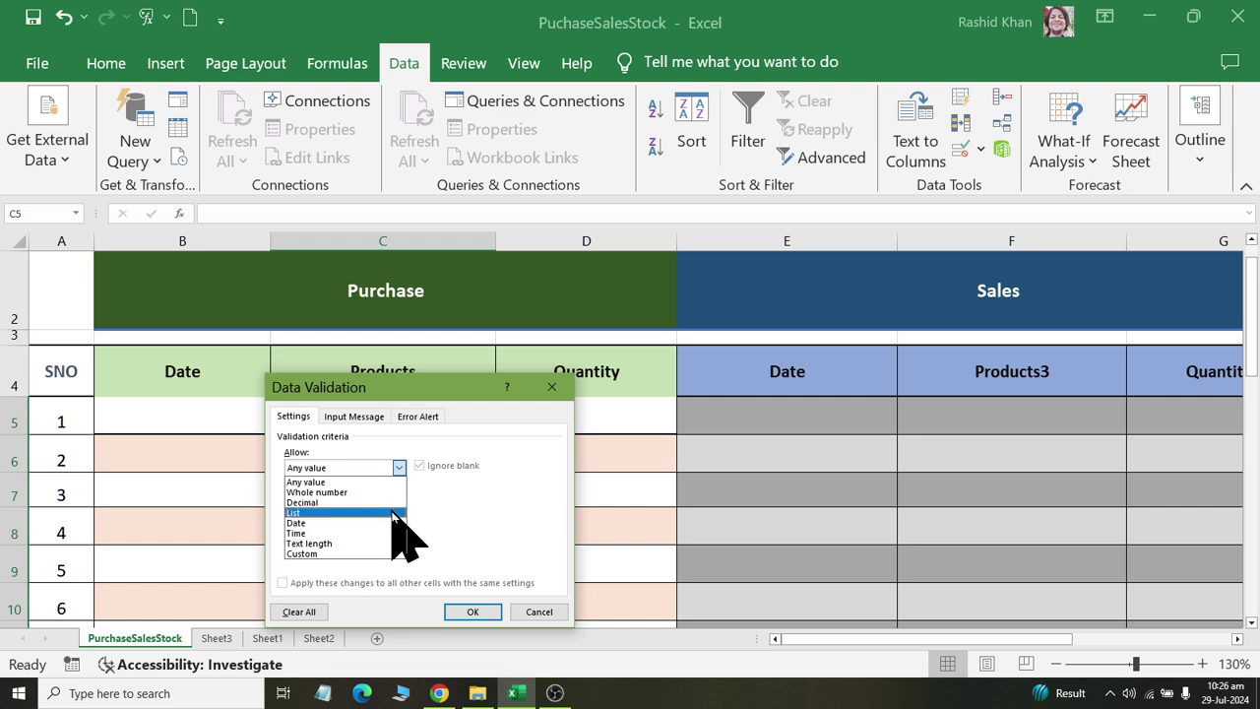
{"action": "left_click", "coordinate": [391, 512]}
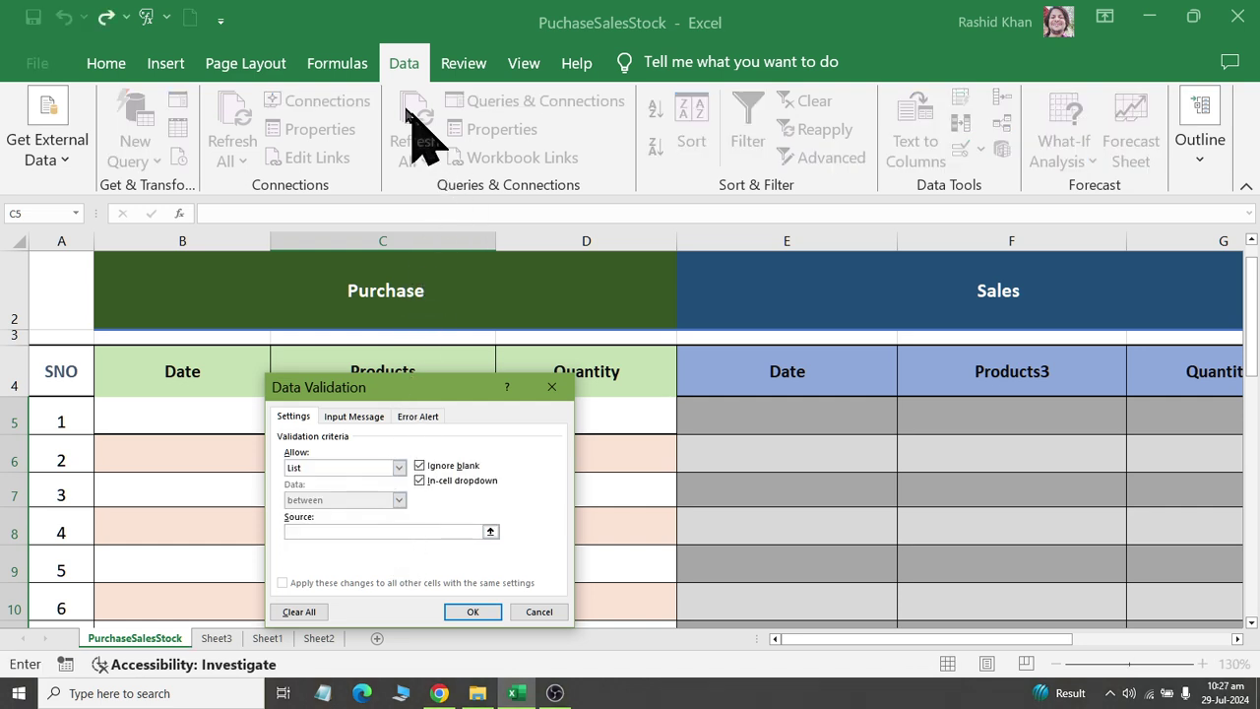
{"action": "left_click", "coordinate": [323, 69]}
{"action": "left_click", "coordinate": [669, 131]}
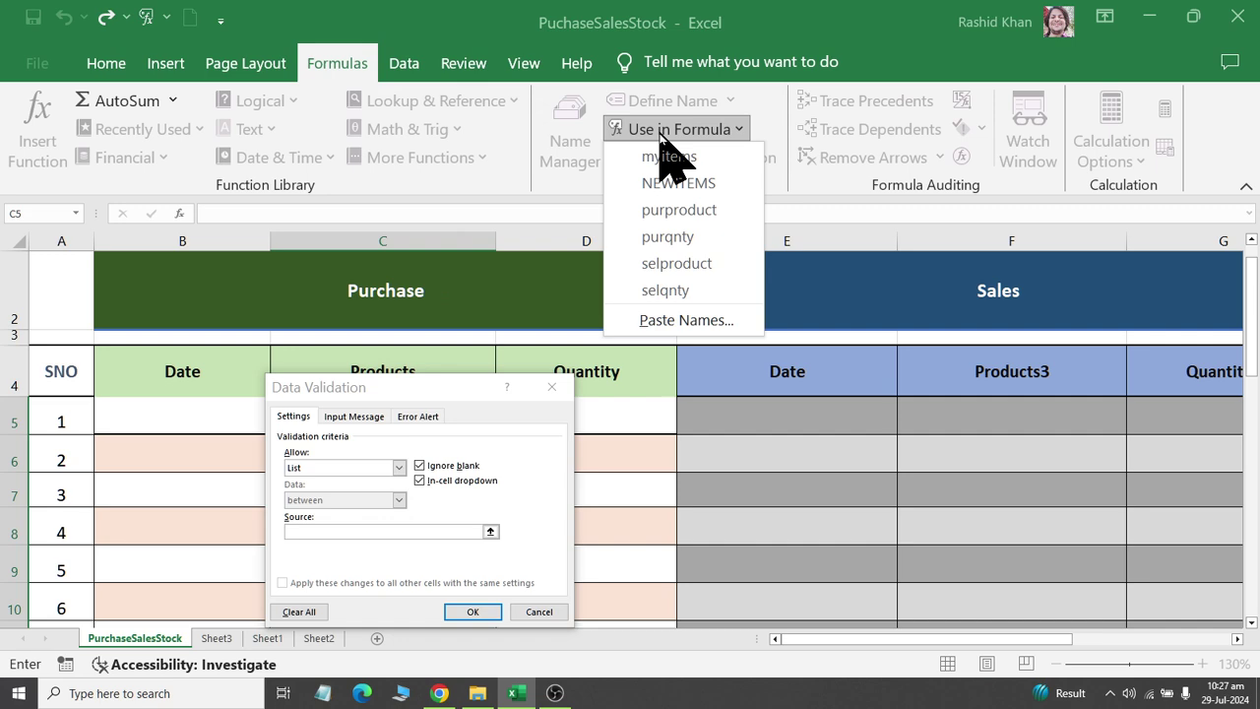
{"action": "left_click", "coordinate": [717, 184]}
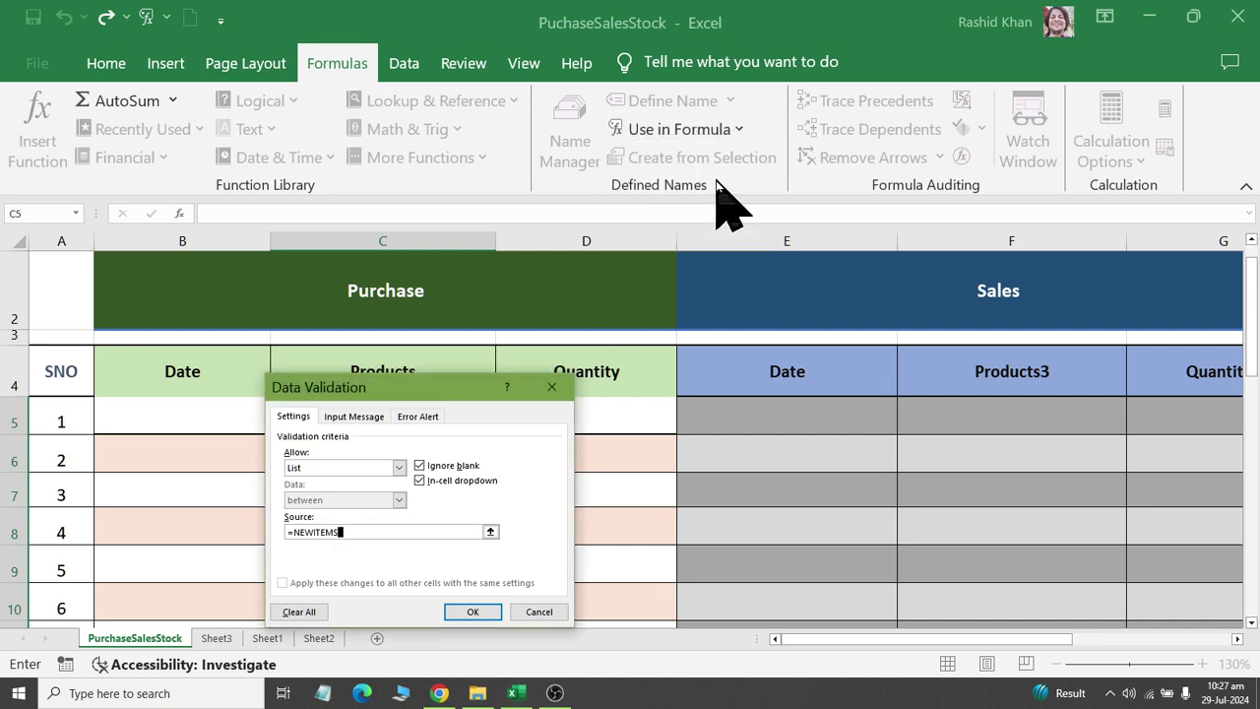
{"action": "left_click", "coordinate": [472, 611]}
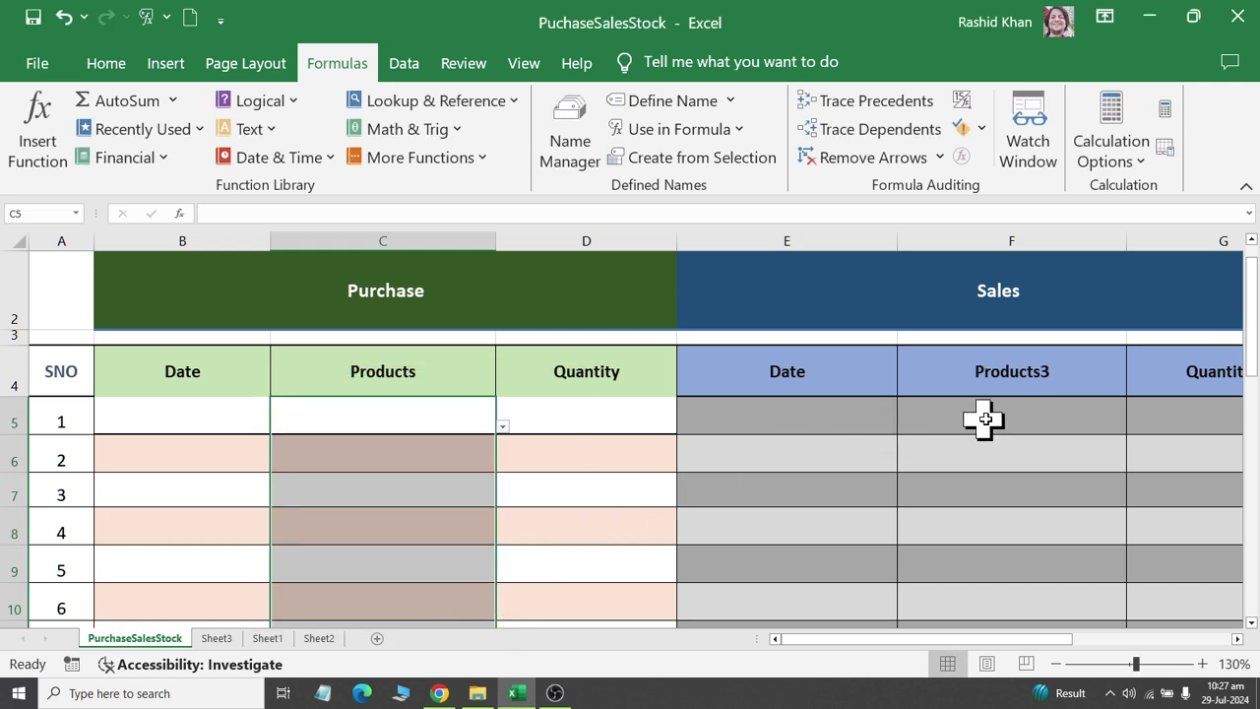
Open Data Validation for Sales Products column F, extending it to unvalidated cells
{"action": "mouse_move", "coordinate": [985, 420]}
{"action": "left_mouse_down"}
{"action": "mouse_move", "coordinate": [986, 701]}
{"action": "mouse_move", "coordinate": [998, 561]}
{"action": "mouse_move", "coordinate": [1000, 571]}
{"action": "left_mouse_up"}
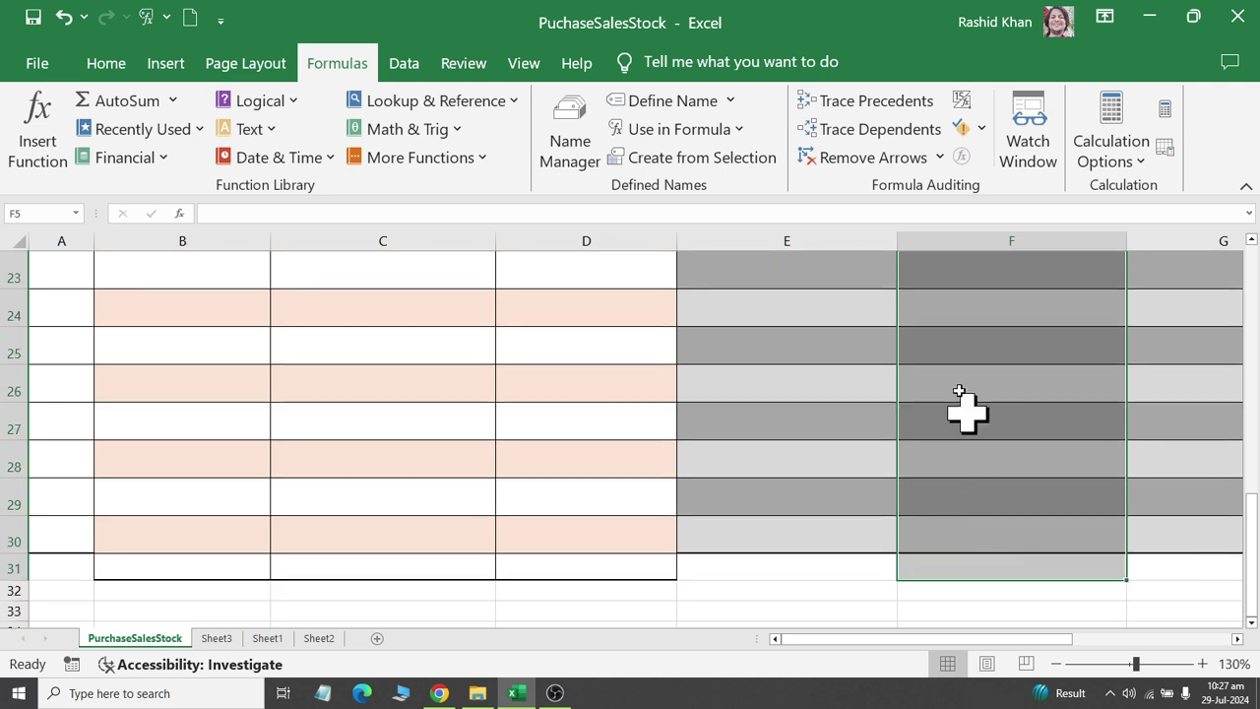
{"action": "left_click", "coordinate": [427, 76]}
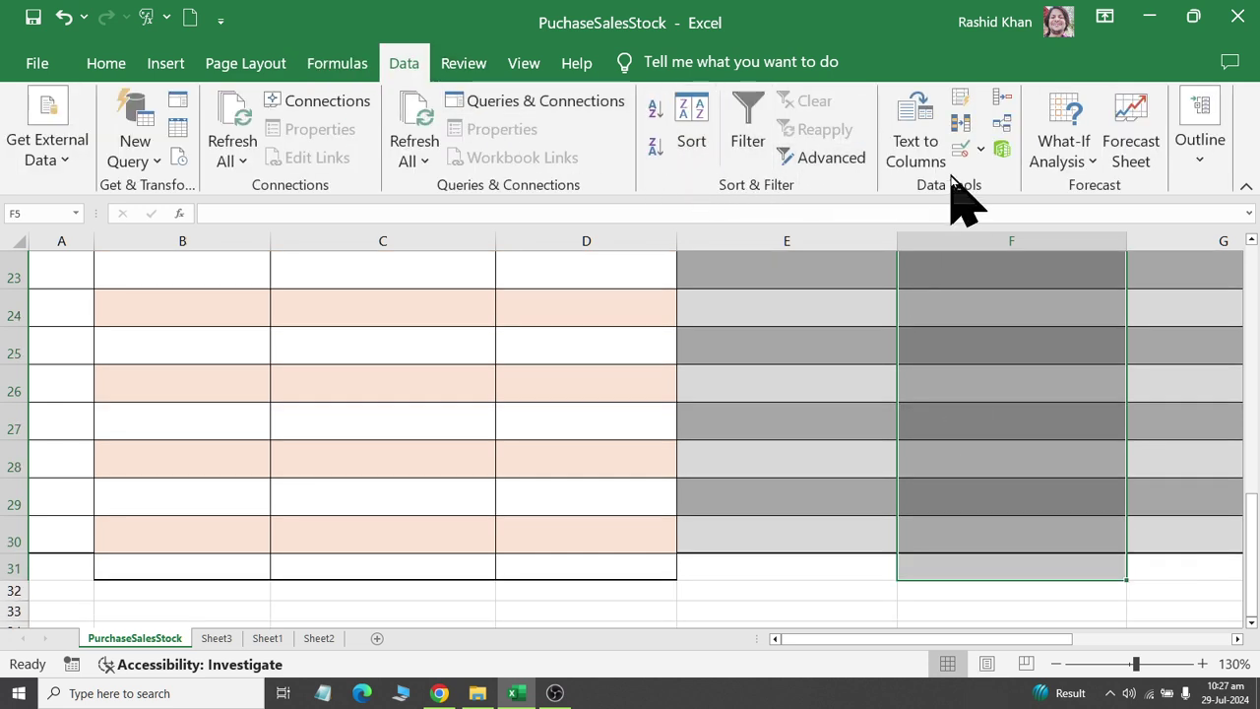
{"action": "left_click", "coordinate": [980, 150]}
{"action": "left_click", "coordinate": [990, 177]}
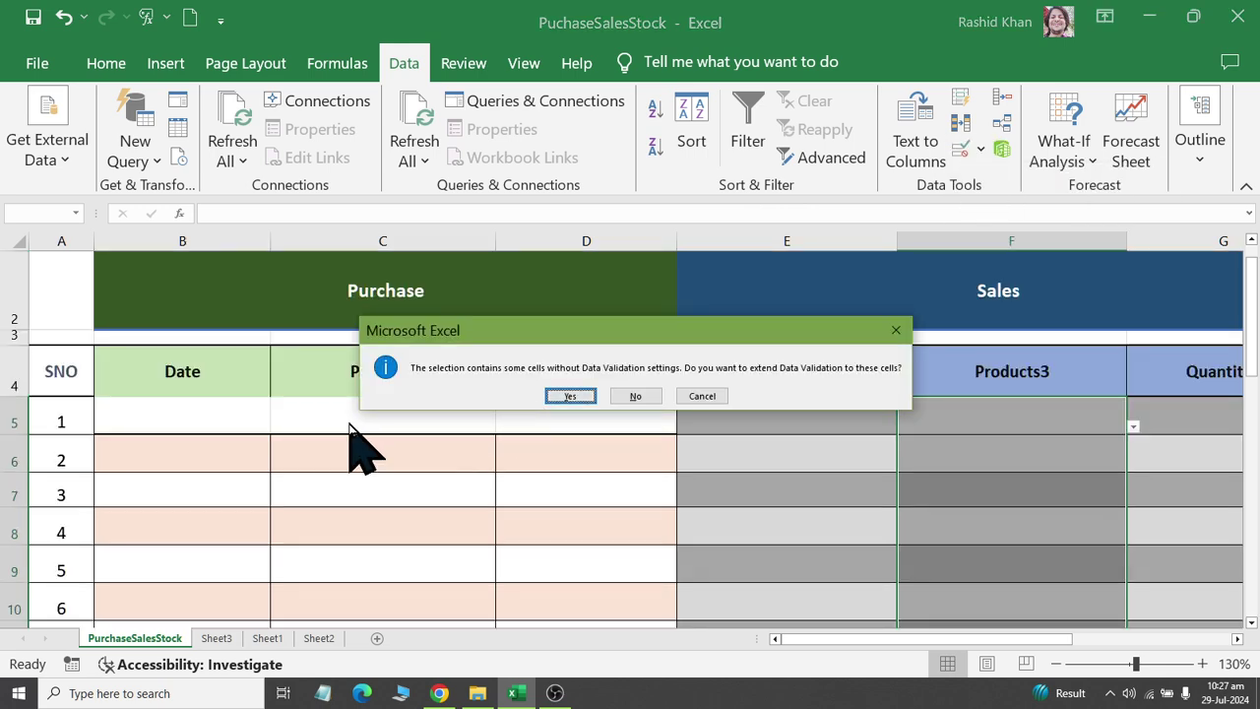
{"action": "left_click", "coordinate": [557, 397]}
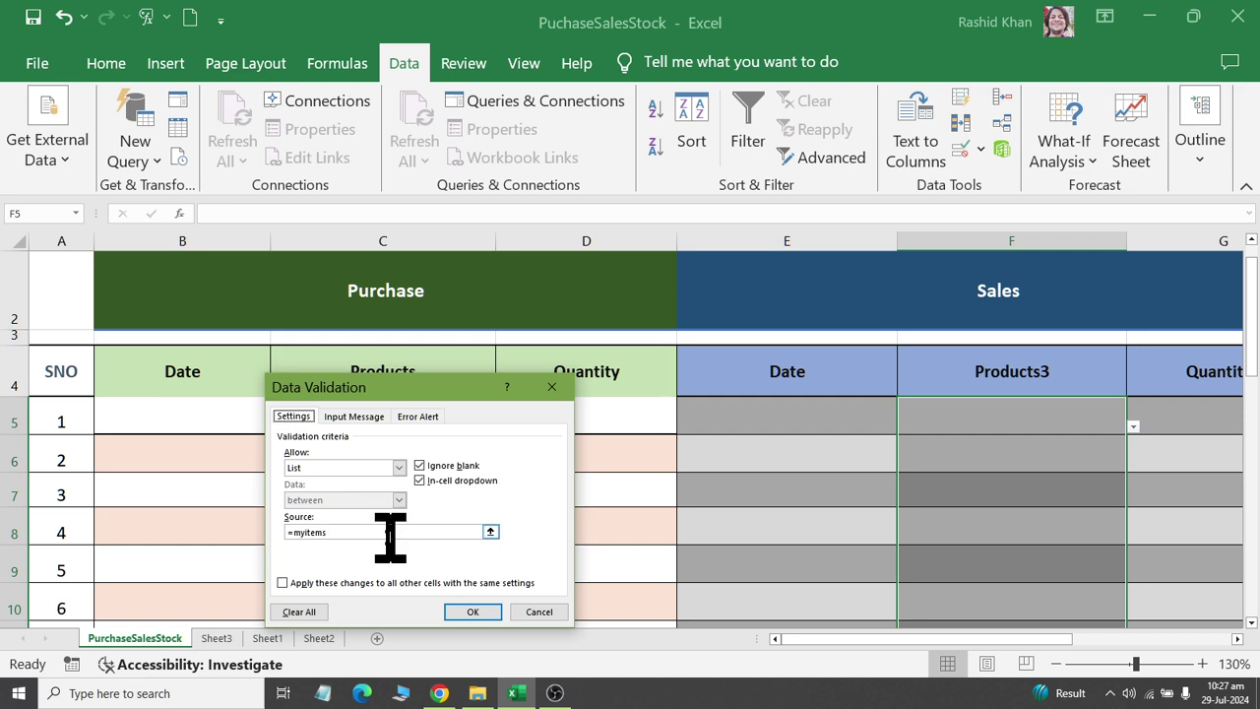
Replace the old myitems list source with =NEWITEMS and apply it
{"action": "left_click_drag", "start_coordinate": [390, 532], "coordinate": [147, 520]}
{"action": "key", "text": "BackSpace"}
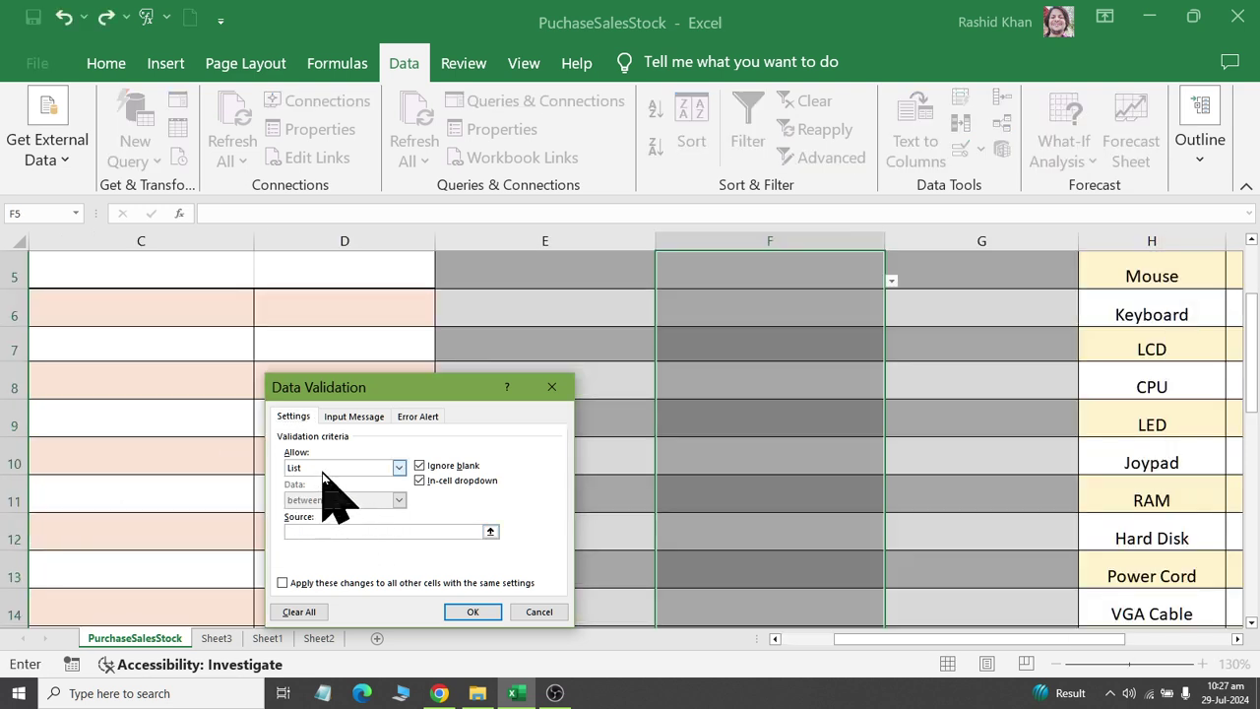
{"action": "left_click", "coordinate": [322, 472]}
{"action": "left_click", "coordinate": [323, 509]}
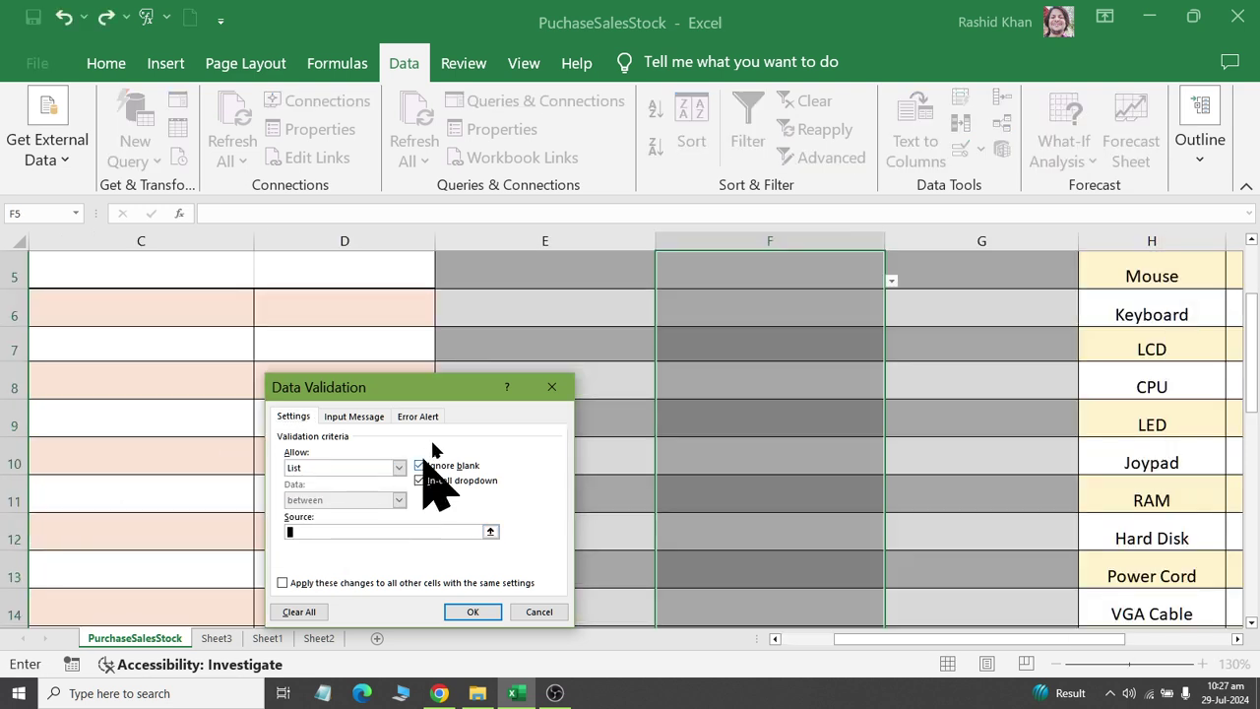
{"action": "left_click", "coordinate": [328, 67]}
{"action": "left_click", "coordinate": [687, 133]}
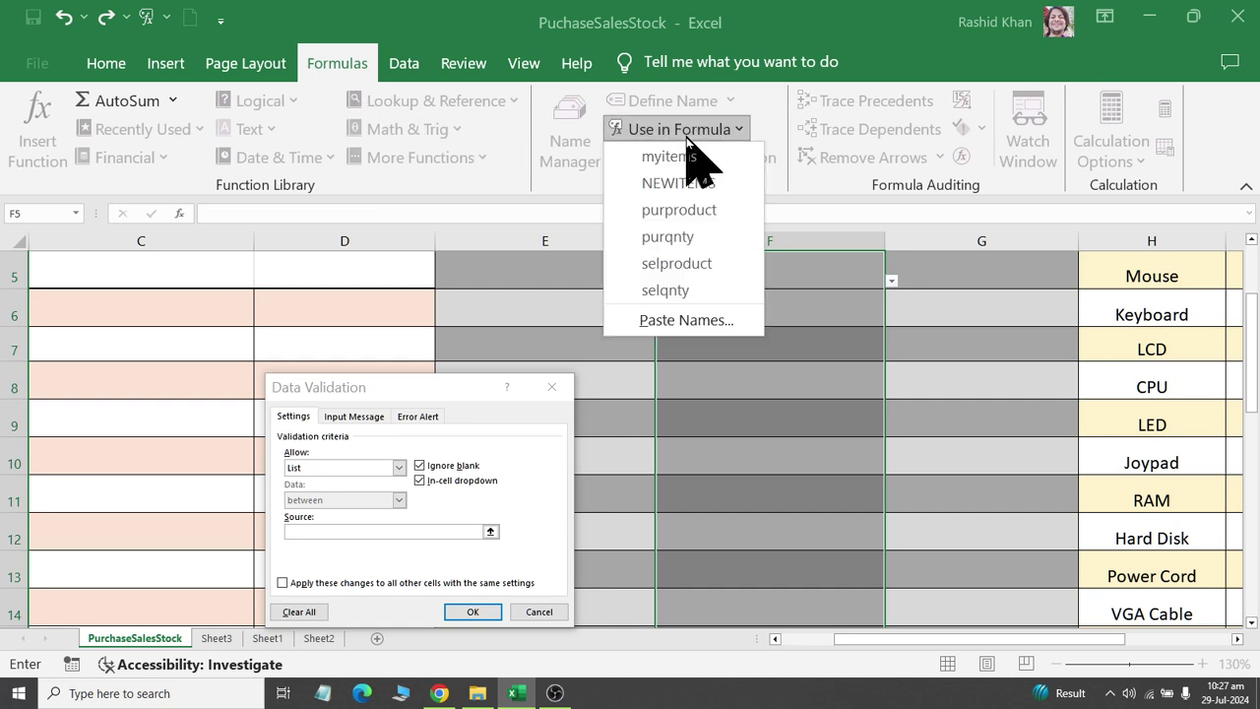
{"action": "left_click", "coordinate": [704, 183]}
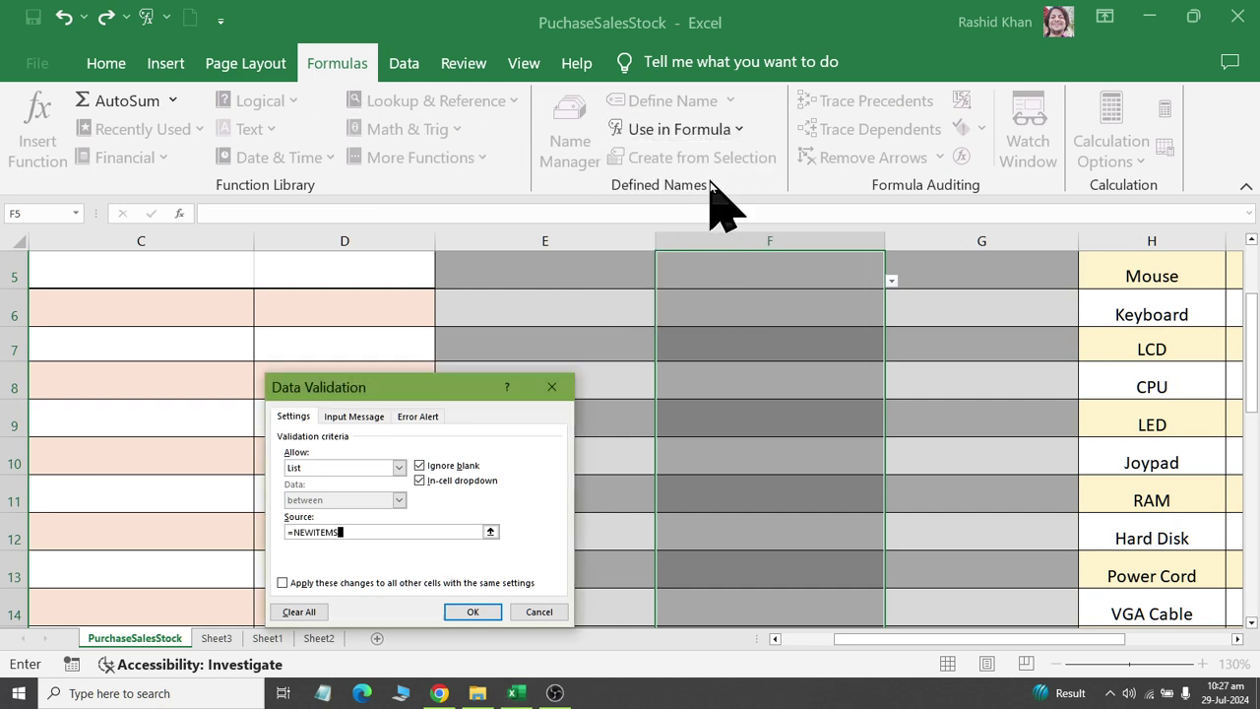
{"action": "left_click", "coordinate": [481, 615]}
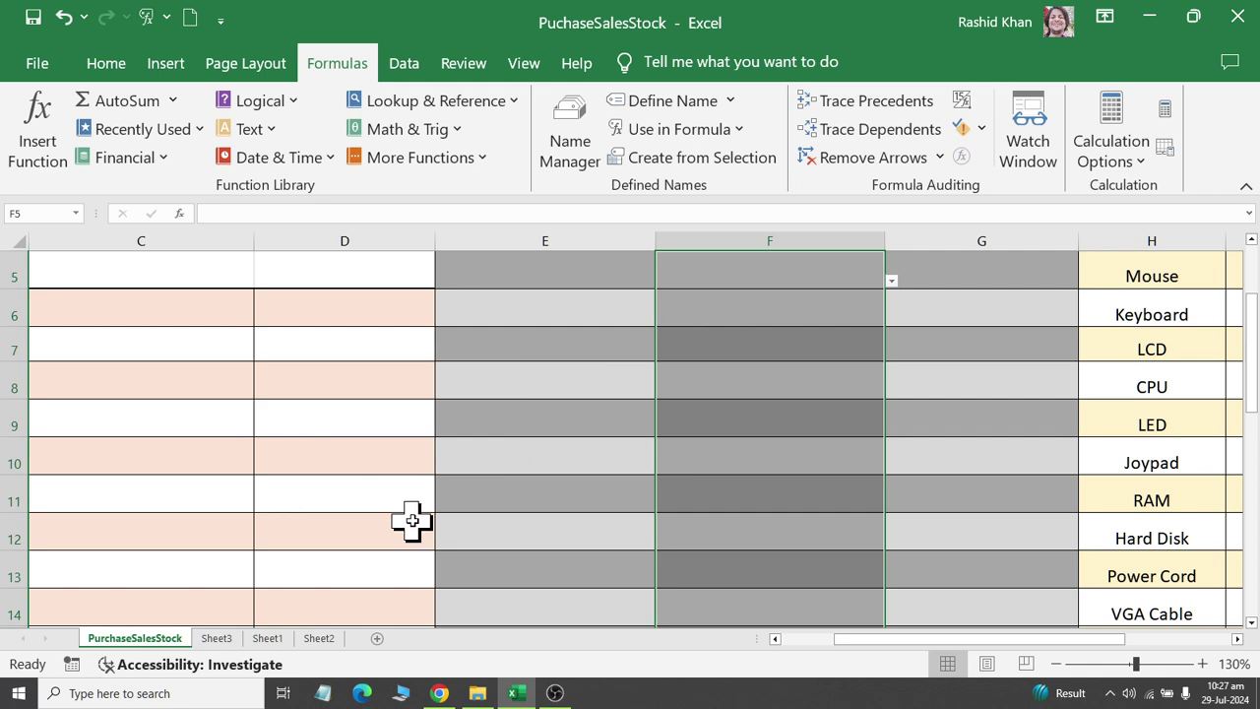
{"action": "left_click_drag", "start_coordinate": [89, 416], "coordinate": [95, 372]}
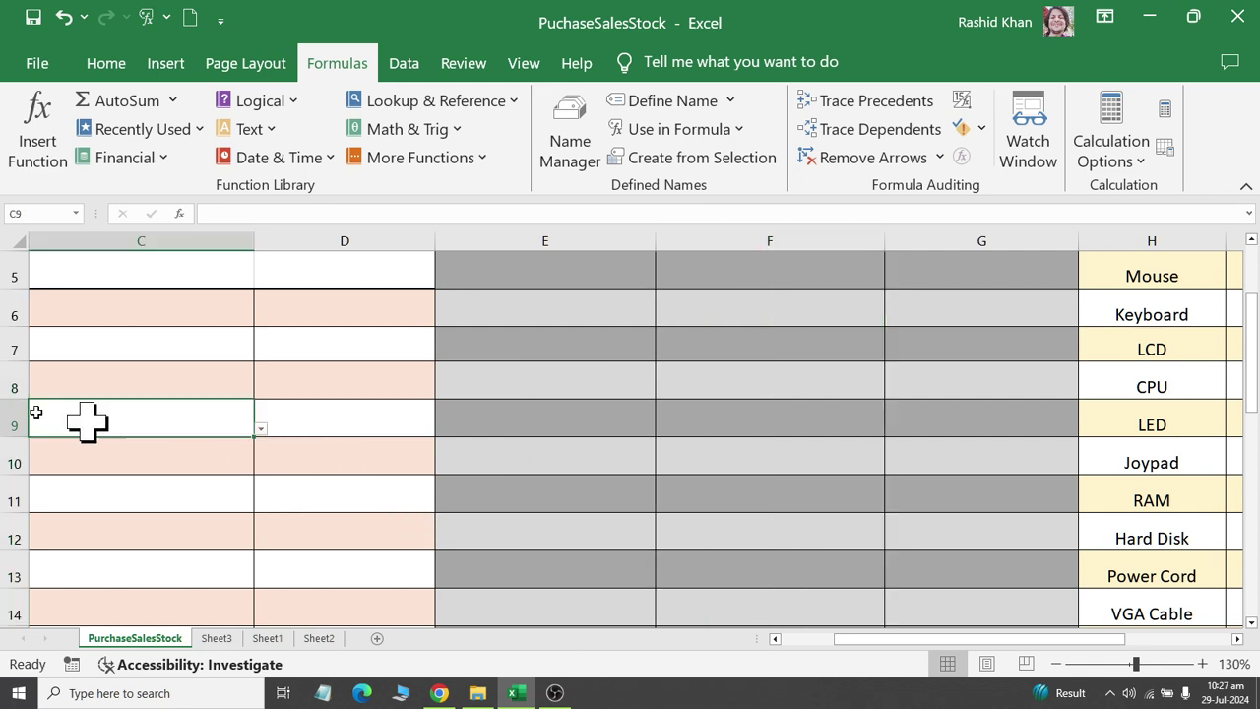
{"action": "scroll", "coordinate": [95, 373], "scroll_direction": "up", "scroll_amount": 2}
{"action": "scroll", "coordinate": [186, 368], "scroll_direction": "down", "scroll_amount": 1}
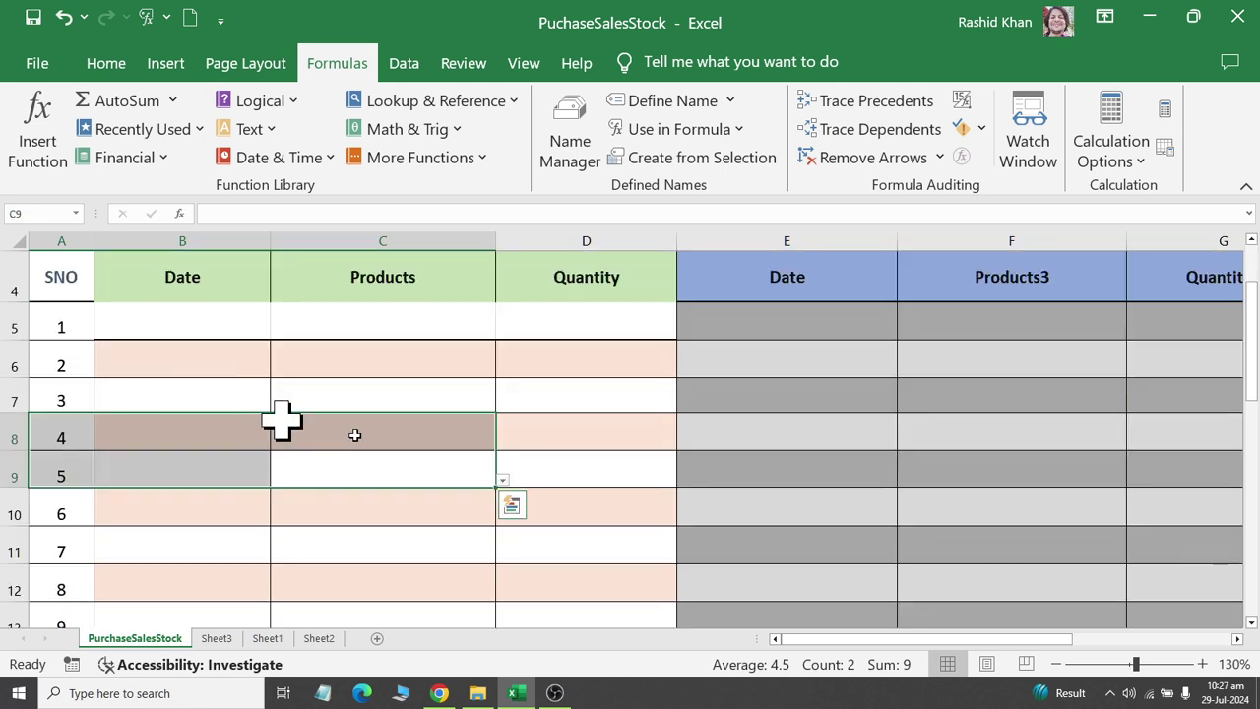
{"action": "left_click", "coordinate": [421, 355]}
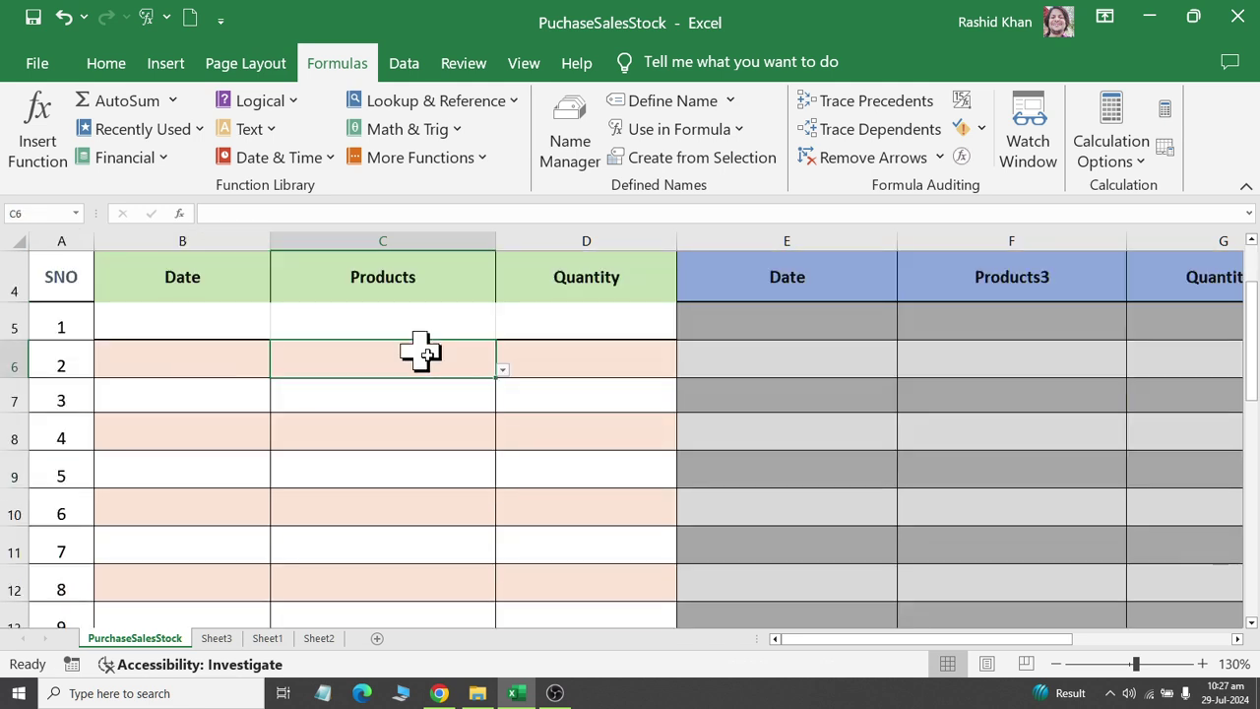
{"action": "left_click", "coordinate": [484, 319]}
{"action": "left_click", "coordinate": [504, 334]}
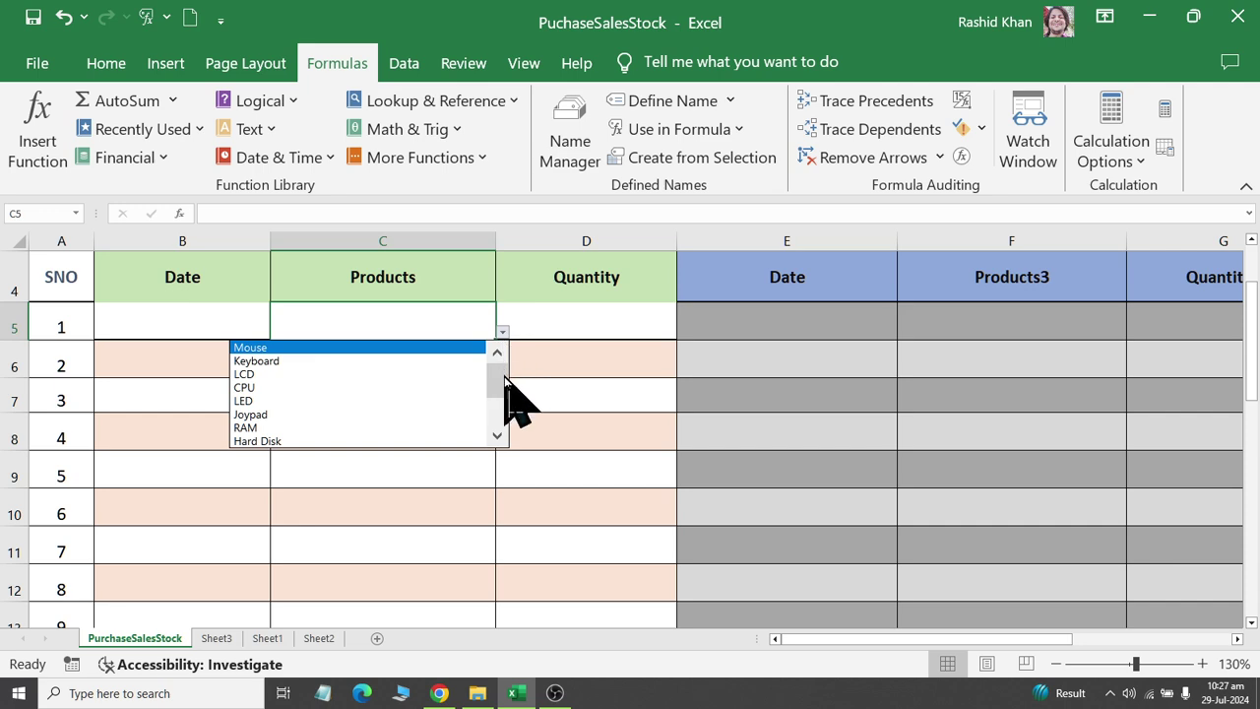
{"action": "left_click_drag", "start_coordinate": [499, 374], "coordinate": [503, 422]}
{"action": "key", "text": "Escape"}
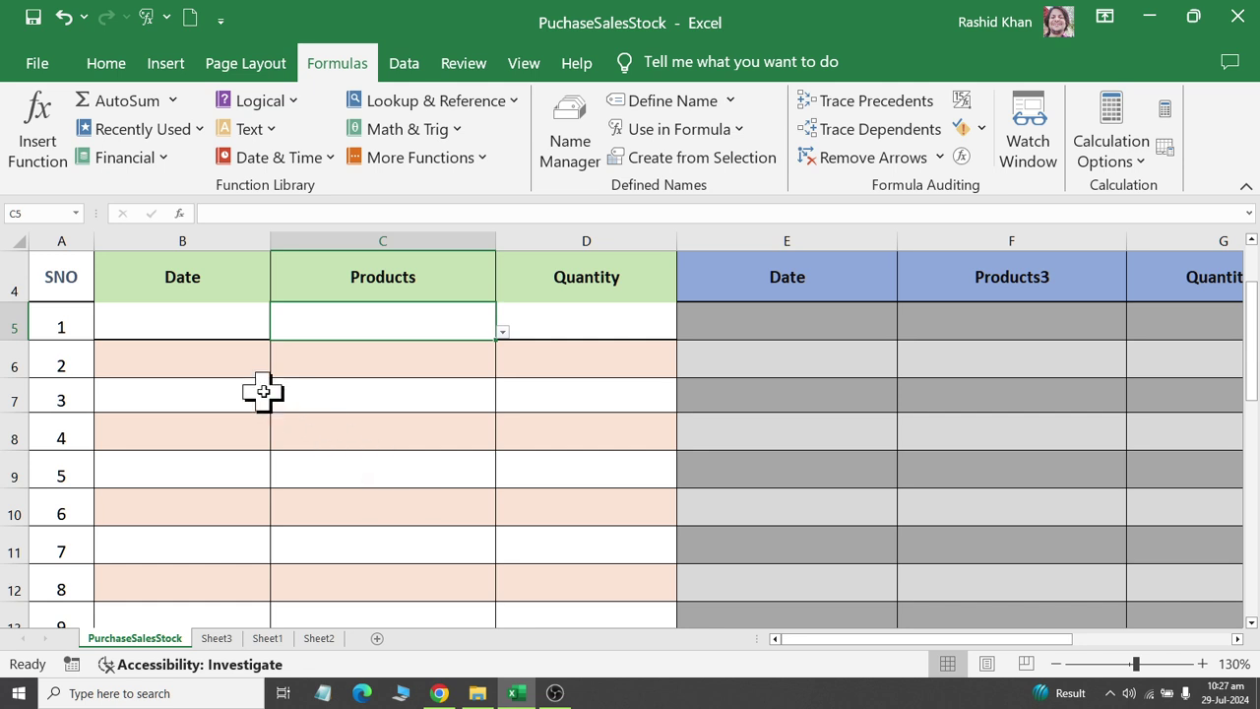
{"action": "left_click", "coordinate": [182, 317]}
{"action": "scroll", "coordinate": [280, 349], "scroll_direction": "up", "scroll_amount": 1}
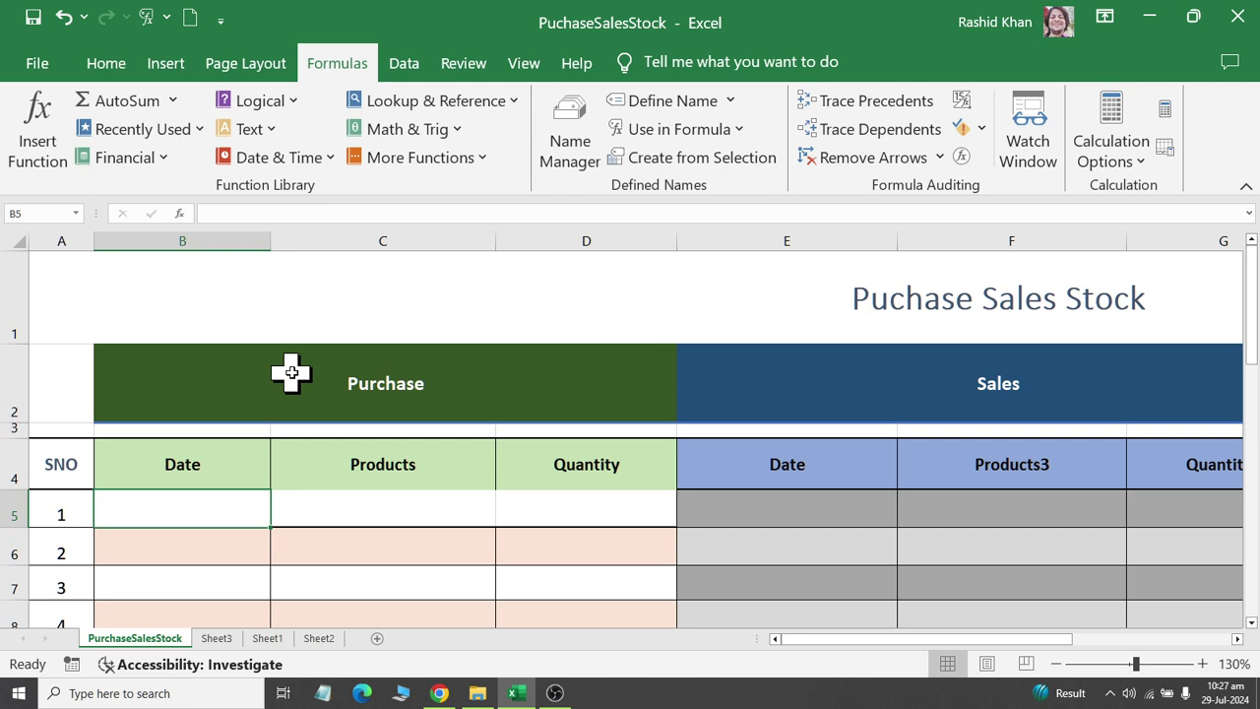
Enter the first purchase: 29-07-2024, Mouse, quantity 50
{"action": "scroll", "coordinate": [290, 373], "scroll_direction": "down", "scroll_amount": 1}
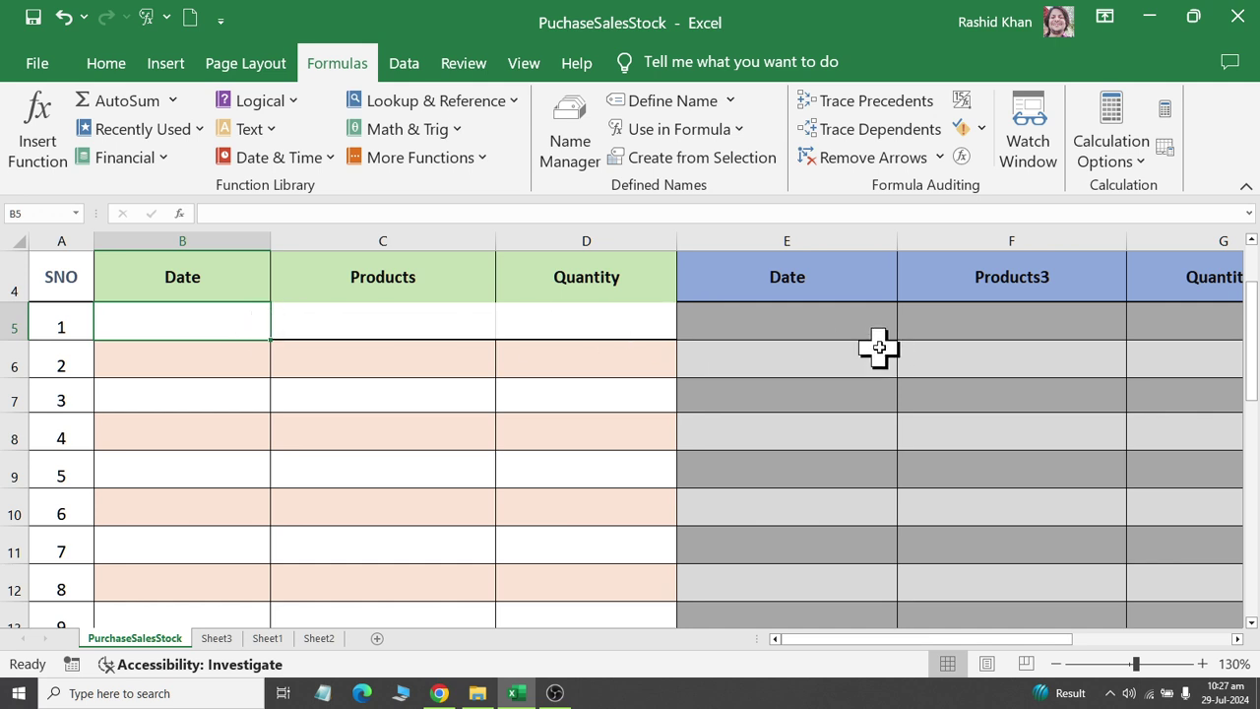
{"action": "type", "text": "29-07-2024"}
{"action": "key", "text": "Tab"}
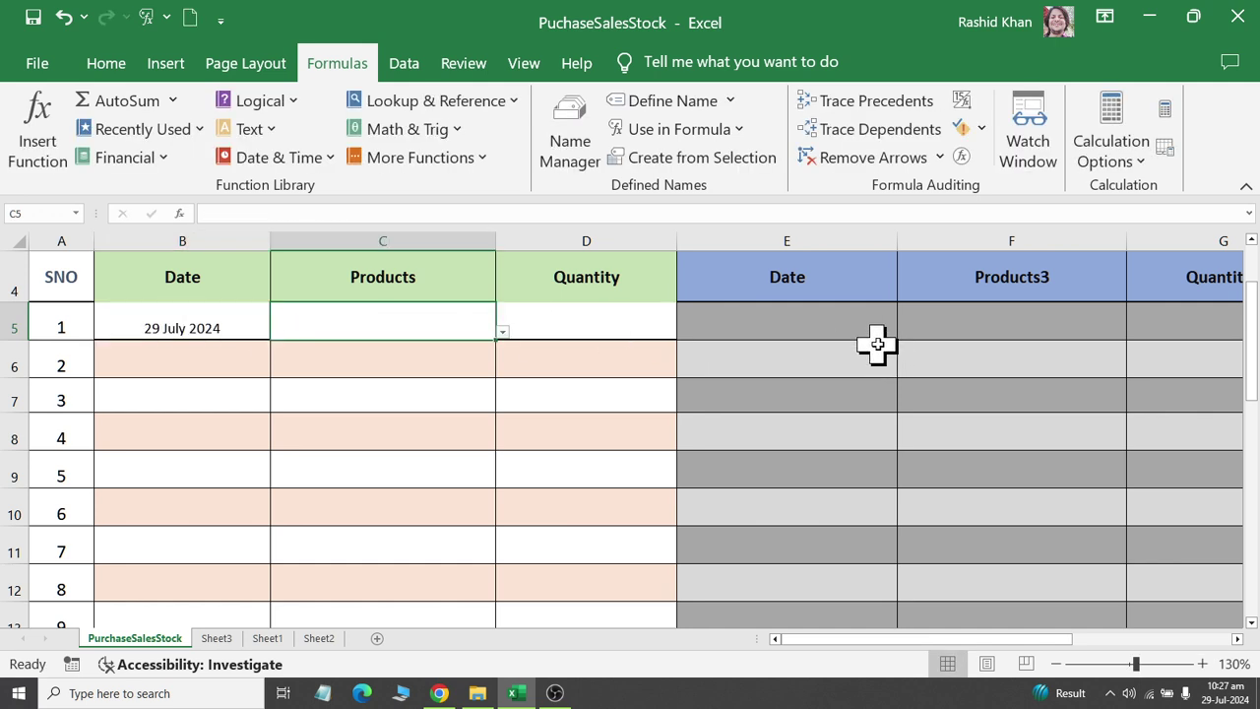
{"action": "type", "text": "mouse"}
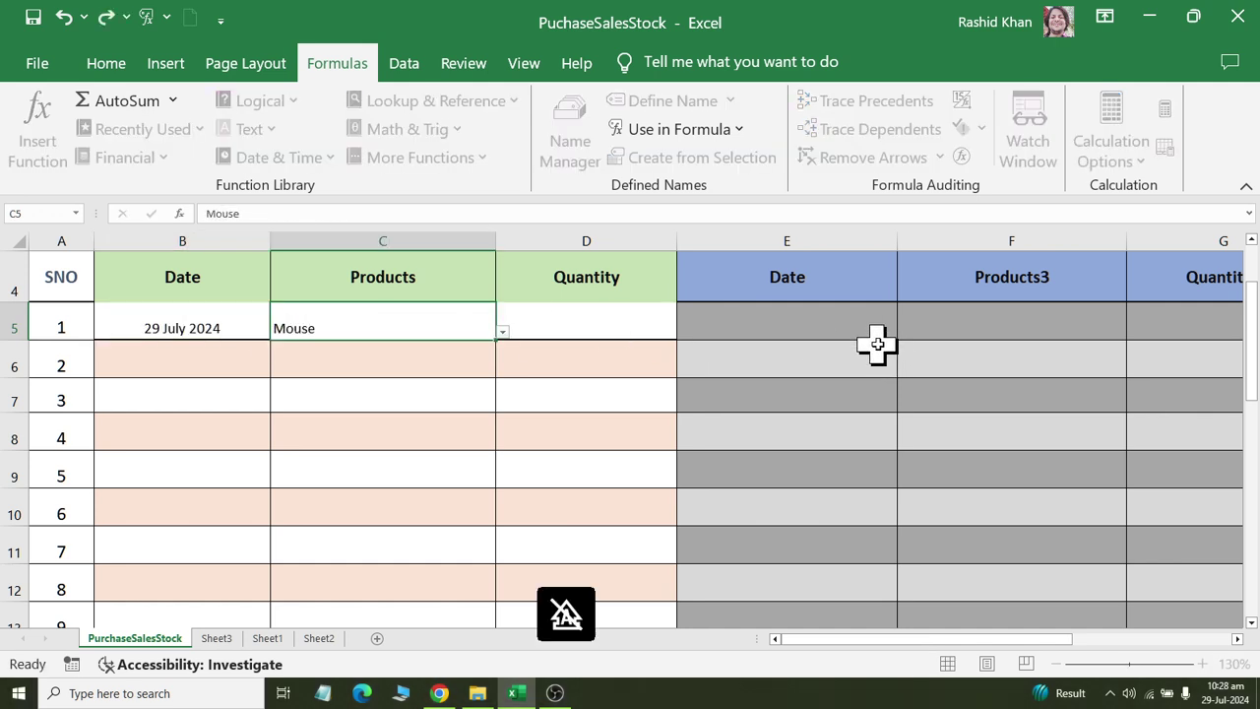
{"action": "key", "text": "Tab"}
{"action": "type", "text": "50"}
{"action": "key", "text": "Return"}
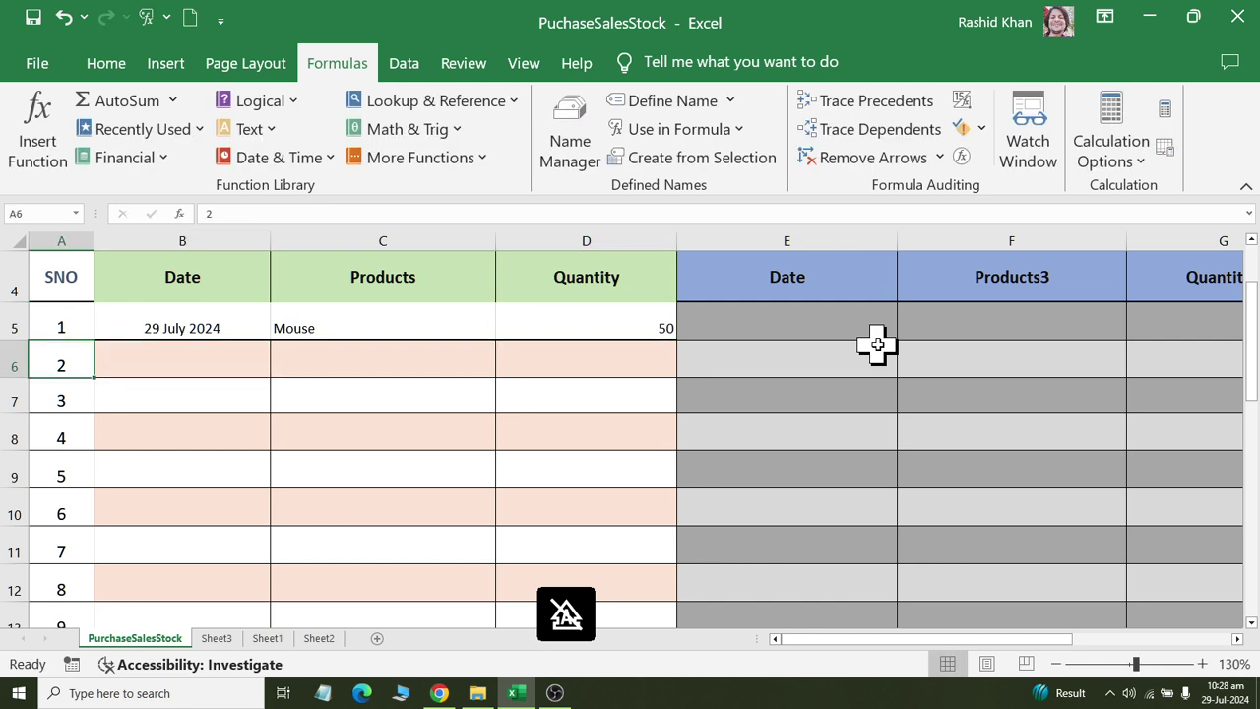
Enter the second purchase: today's date, Keyboard, quantity 75
{"action": "key", "text": "ctrl+semicolon"}
{"action": "key", "text": "Tab"}
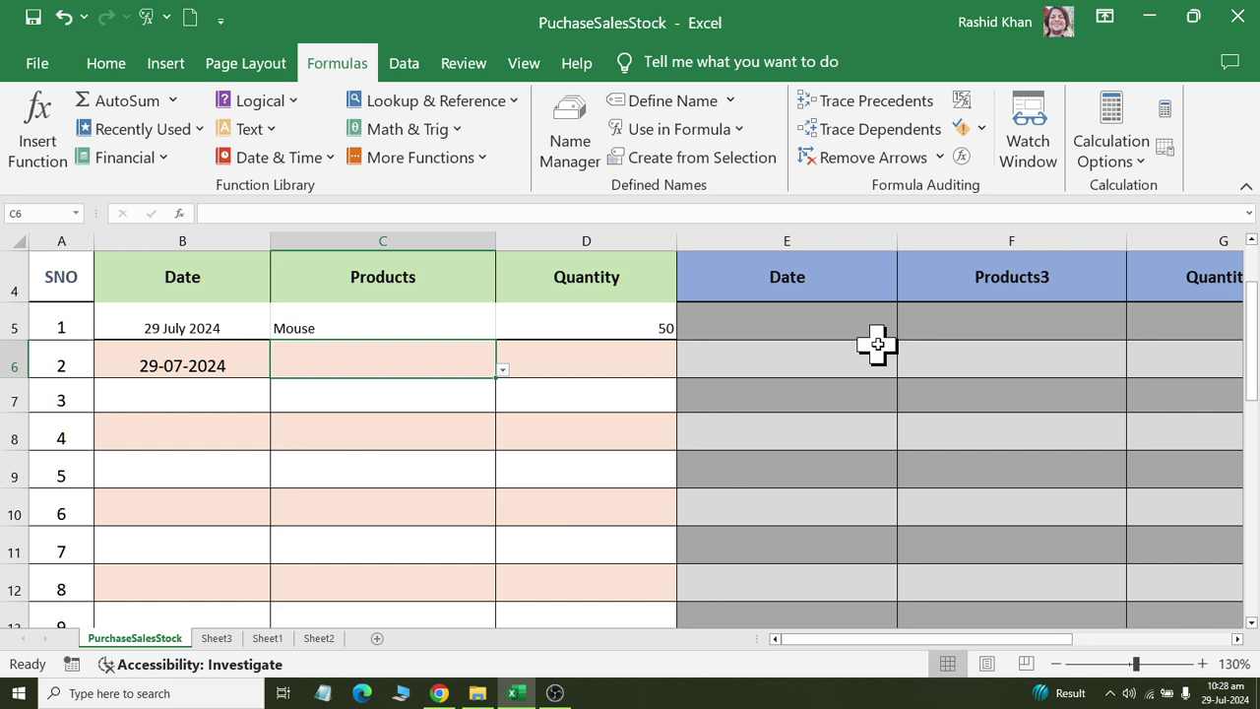
{"action": "type", "text": "kEY"}
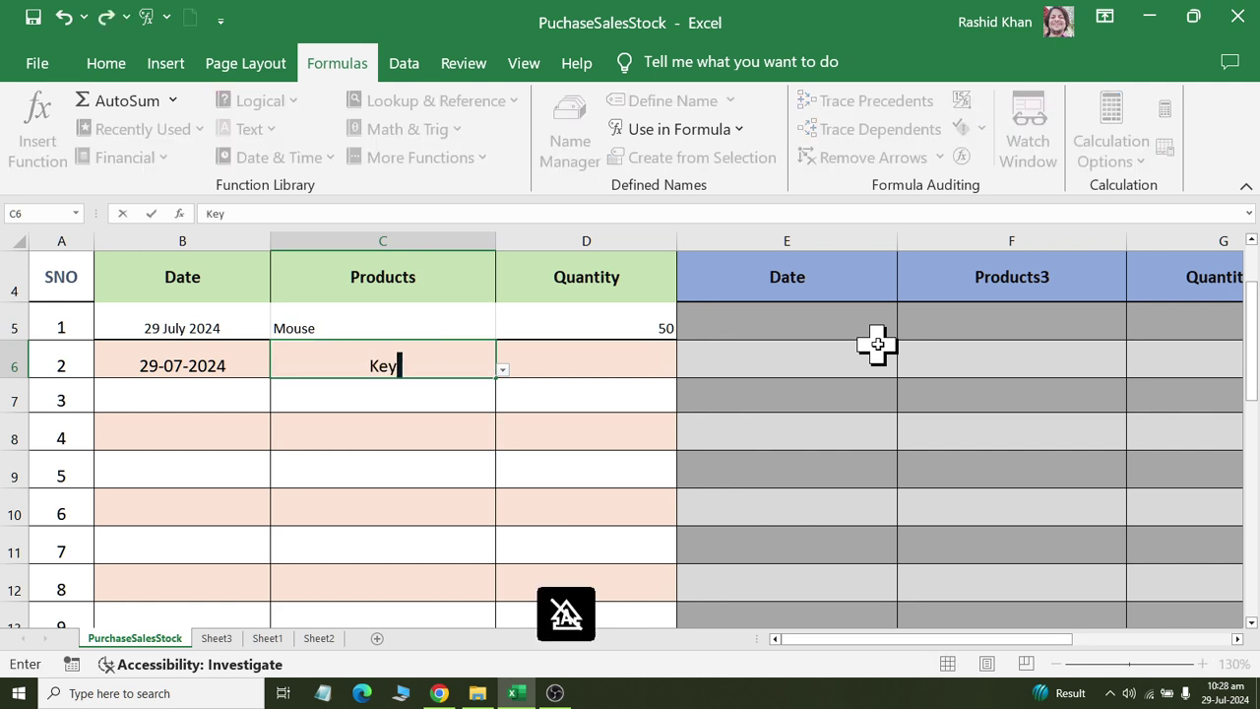
{"action": "type", "text": "d"}
{"action": "key", "text": "Tab"}
{"action": "type", "text": "7"}
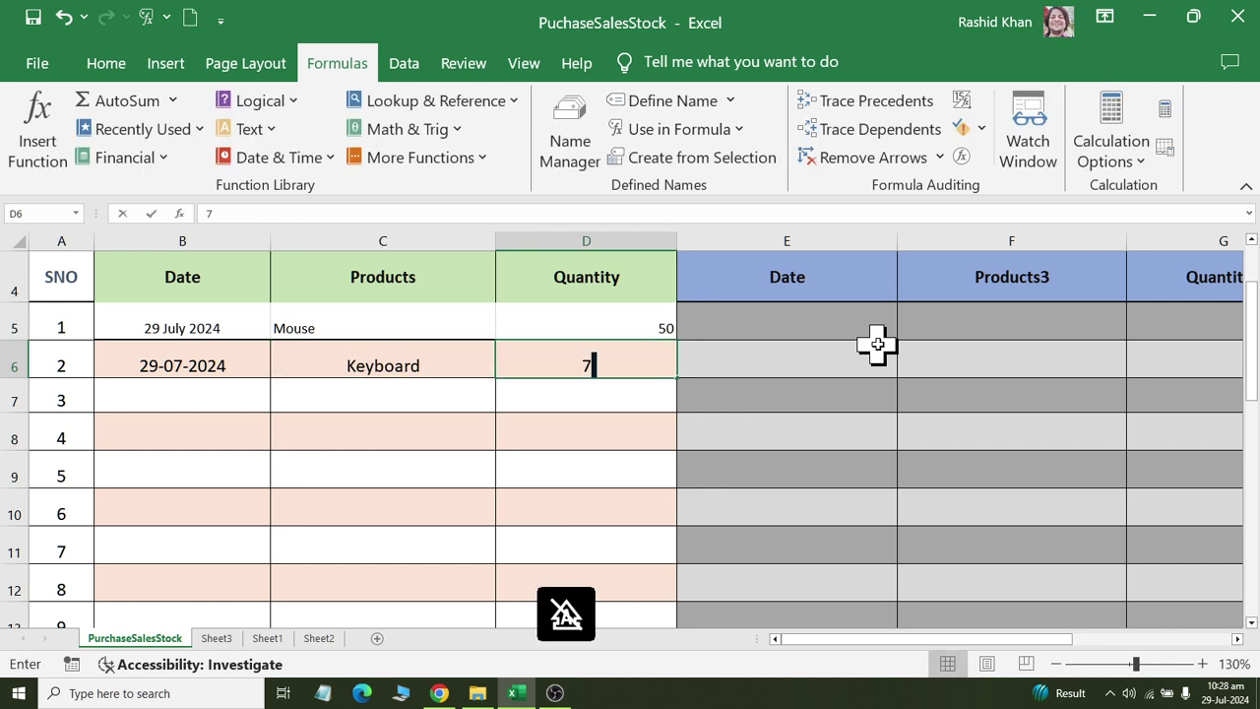
{"action": "type", "text": "5"}
{"action": "key", "text": "Return"}
Try a Laptop purchase dated 29-07-2024 and cancel the validation rejection
{"action": "type", "text": "29-07-2024"}
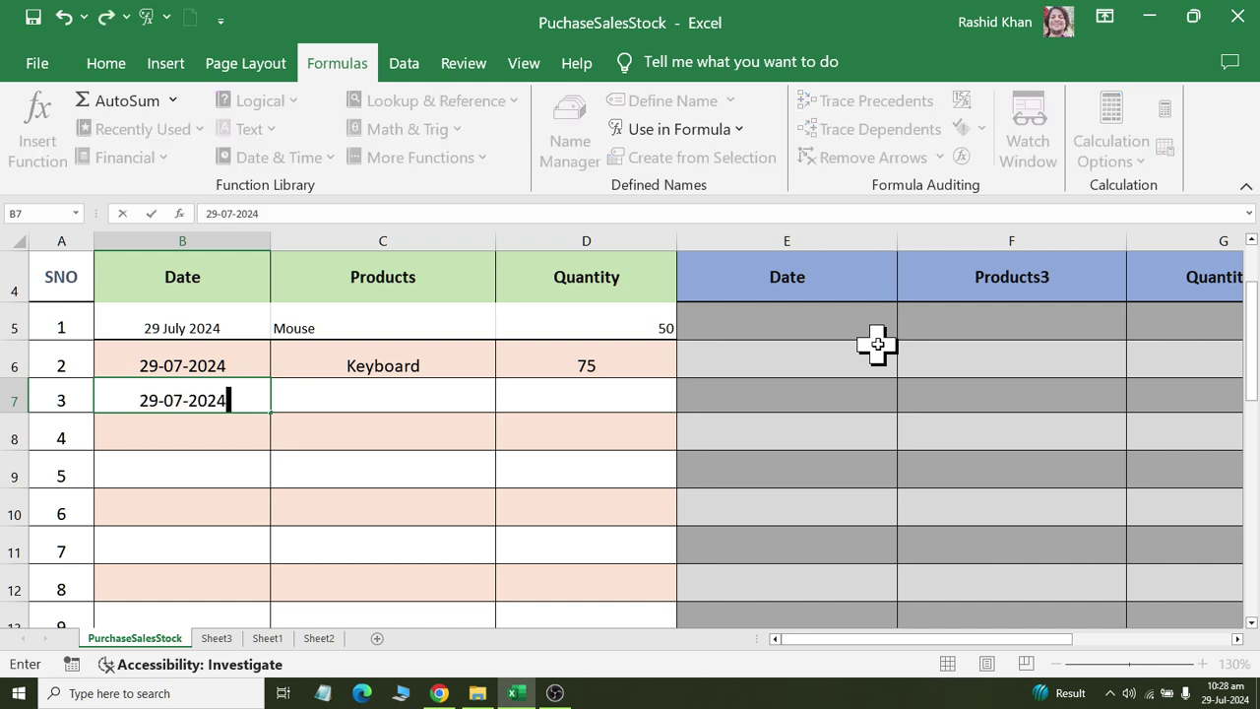
{"action": "key", "text": "Tab"}
{"action": "type", "text": "L"}
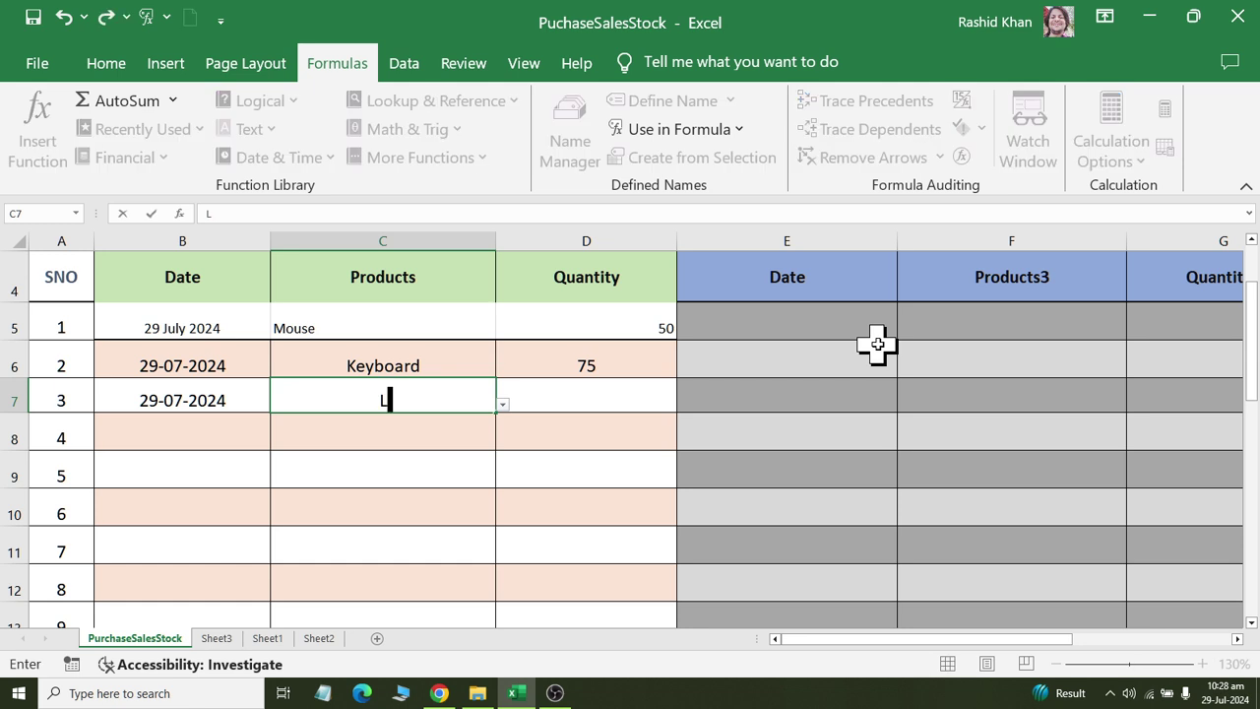
{"action": "key", "text": "Return"}
{"action": "left_click", "coordinate": [571, 396]}
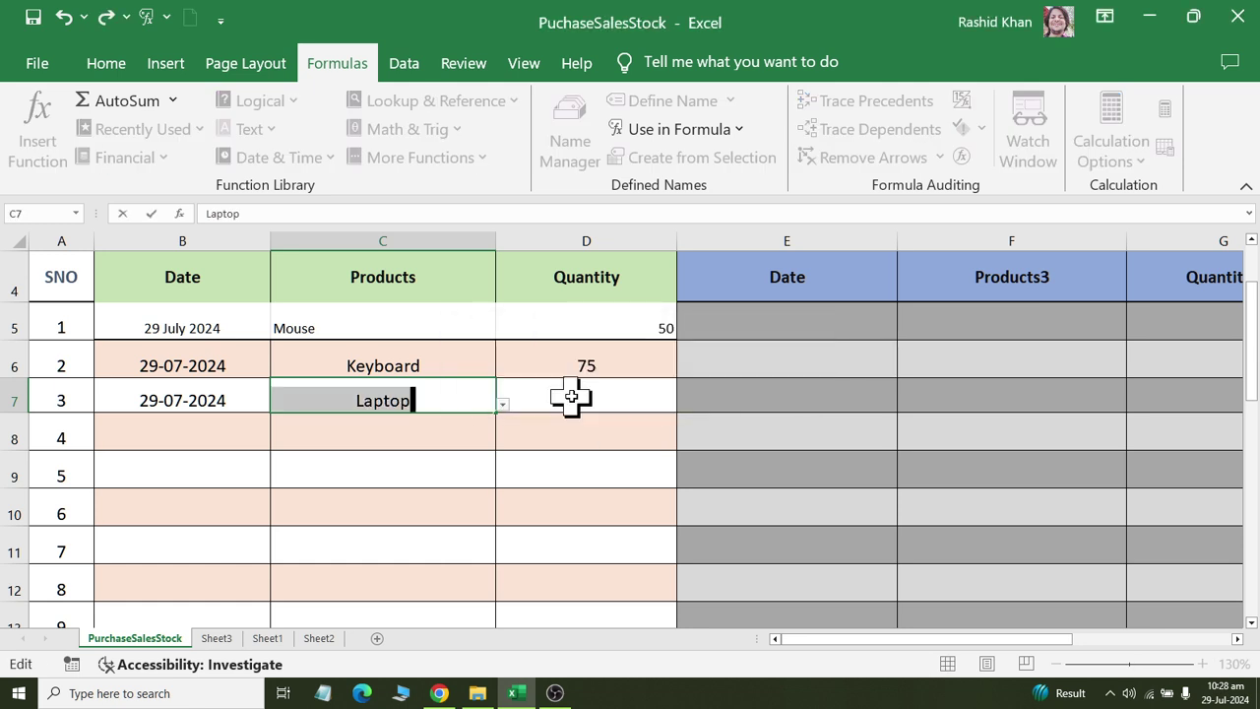
{"action": "key", "text": "Return"}
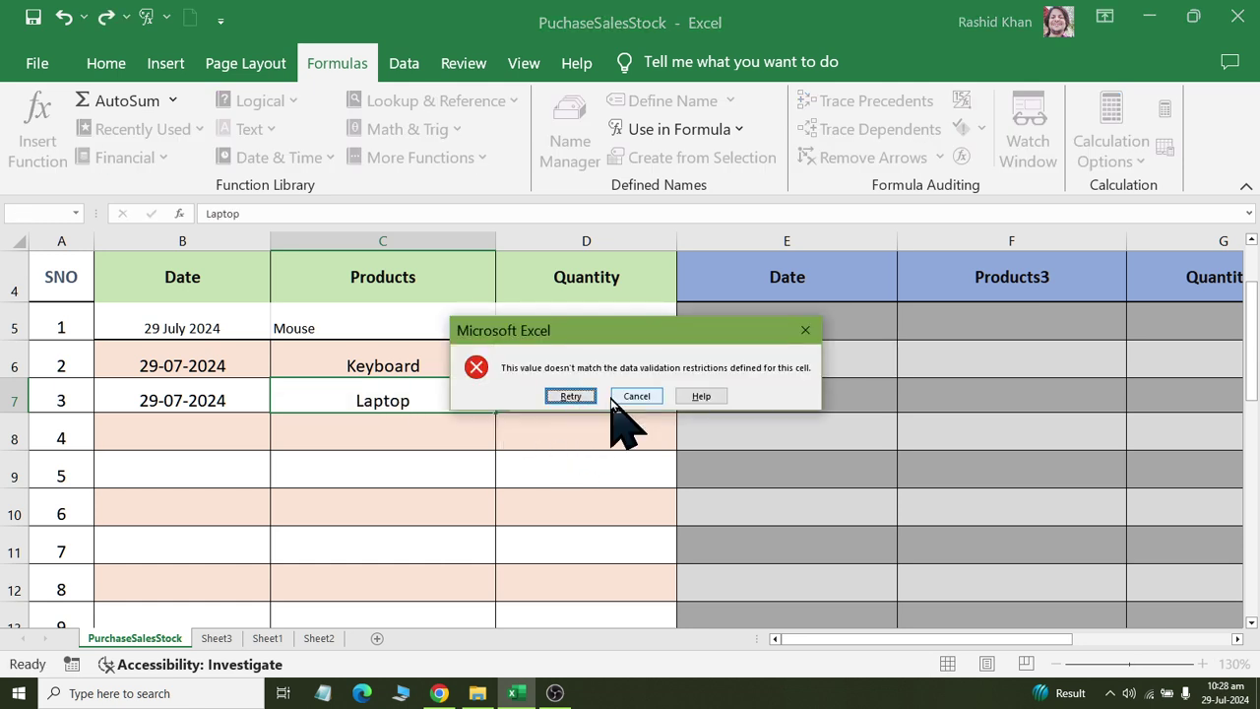
{"action": "left_click", "coordinate": [633, 399]}
Pick Joypad from C7's dropdown and enter quantity 76
{"action": "left_click", "coordinate": [502, 405]}
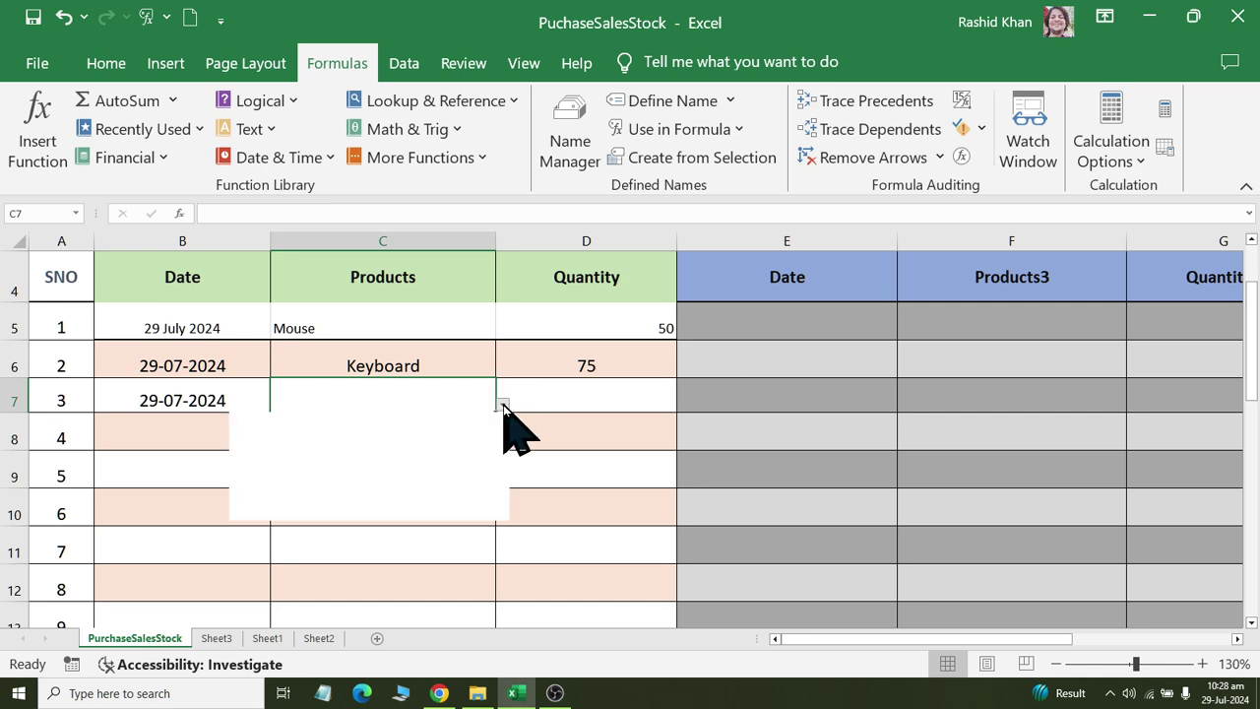
{"action": "left_click", "coordinate": [404, 482]}
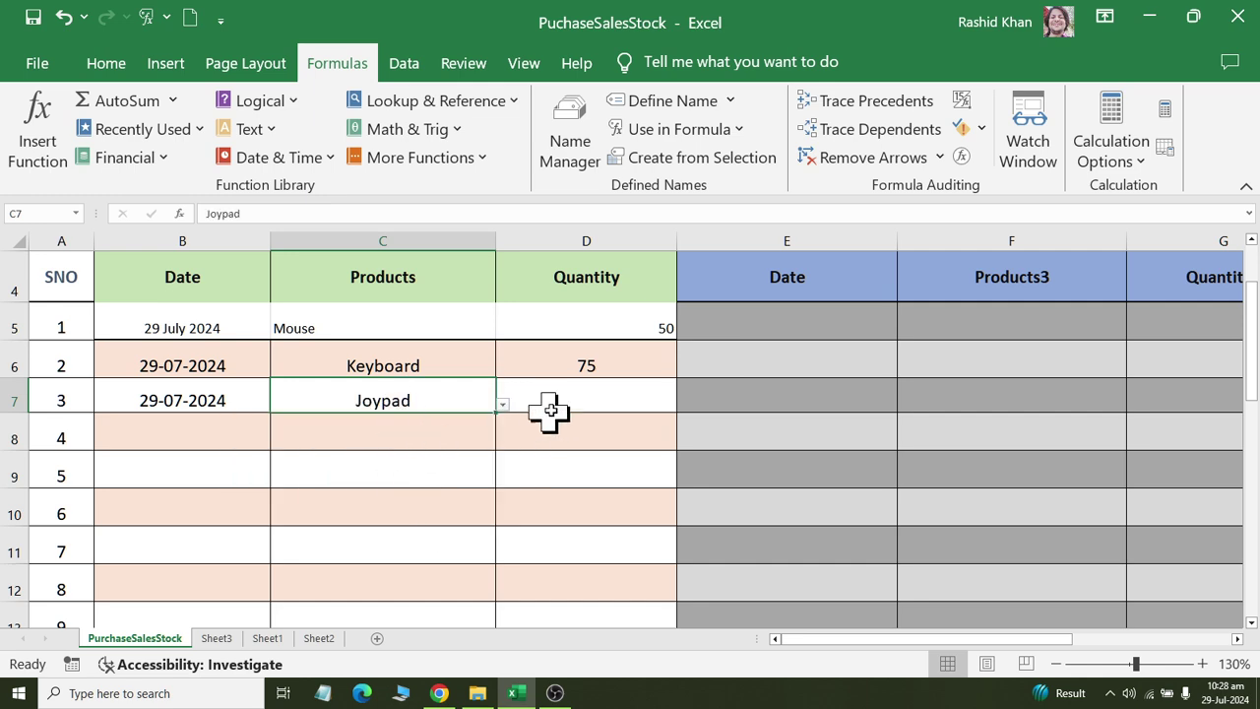
{"action": "left_click", "coordinate": [585, 390]}
{"action": "type", "text": "76"}
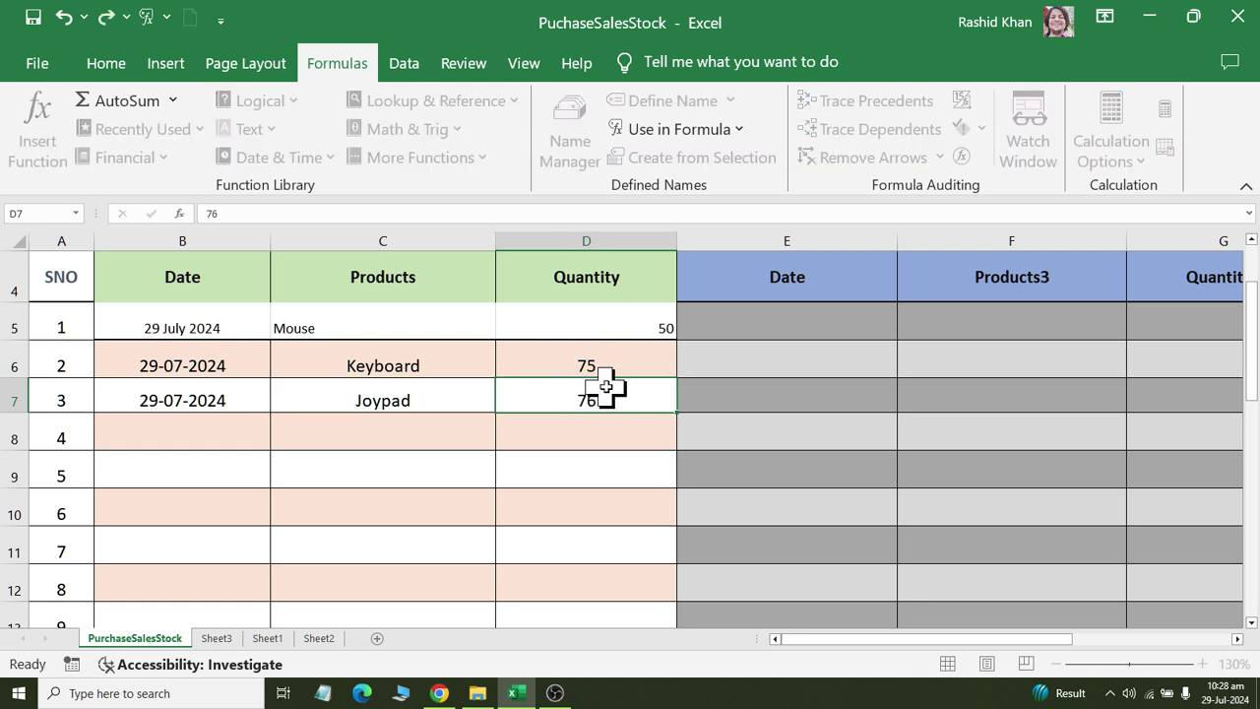
{"action": "key", "text": "Return"}
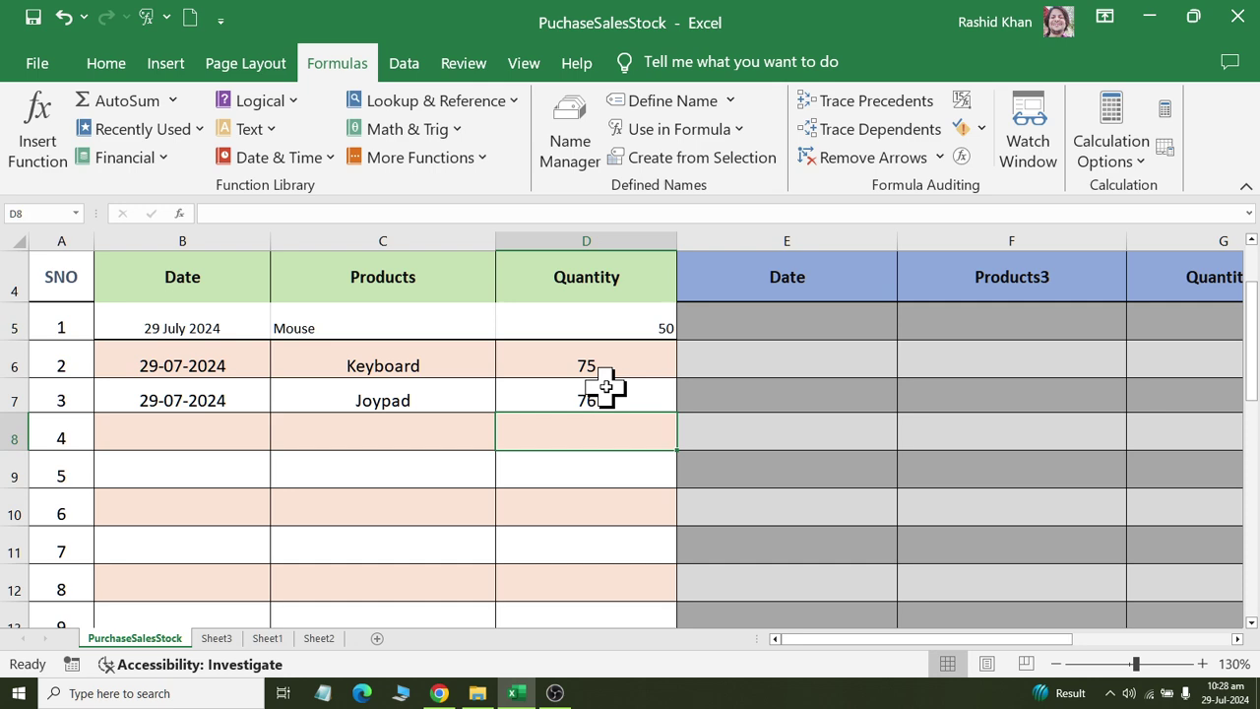
Record the first sale in E5:G5: 29-07-2024, Mouse, quantity 20
{"action": "key", "text": "Up"}
{"action": "key", "text": "Right"}
{"action": "key", "text": "Right"}
{"action": "key", "text": "Left"}
{"action": "key", "text": "Up"}
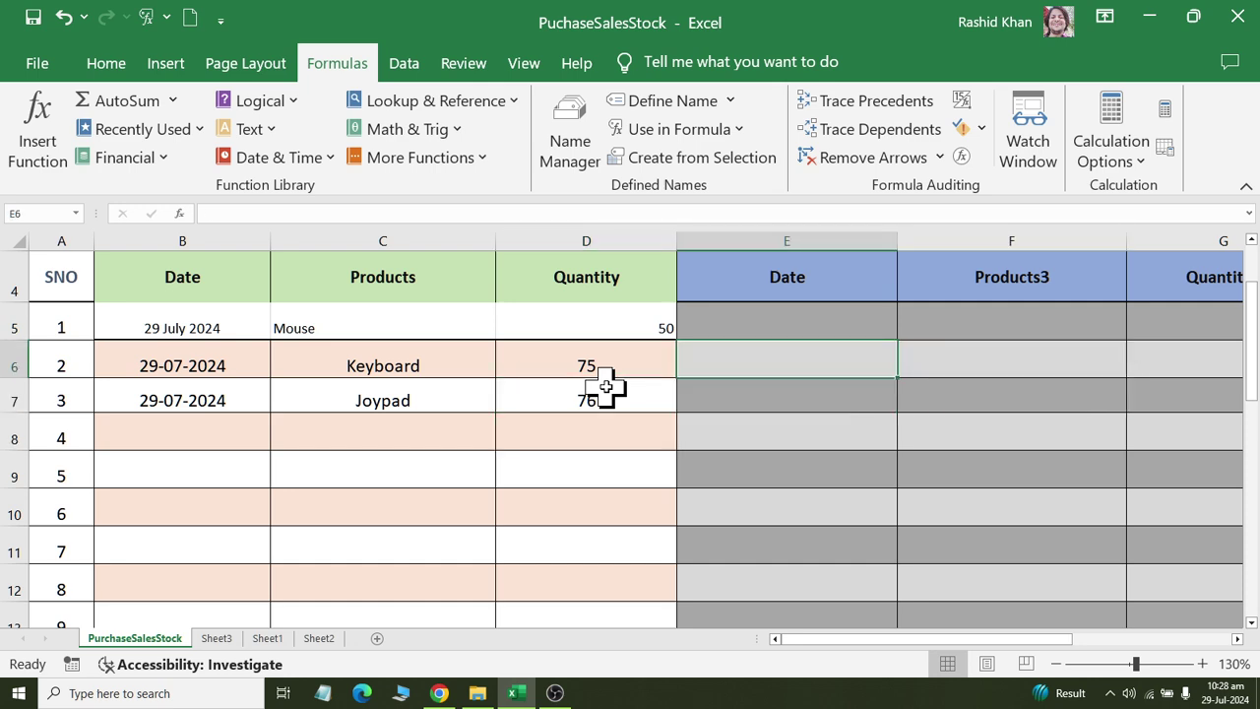
{"action": "key", "text": "Up"}
{"action": "key", "text": "ctrl+semicolon"}
{"action": "key", "text": "Tab"}
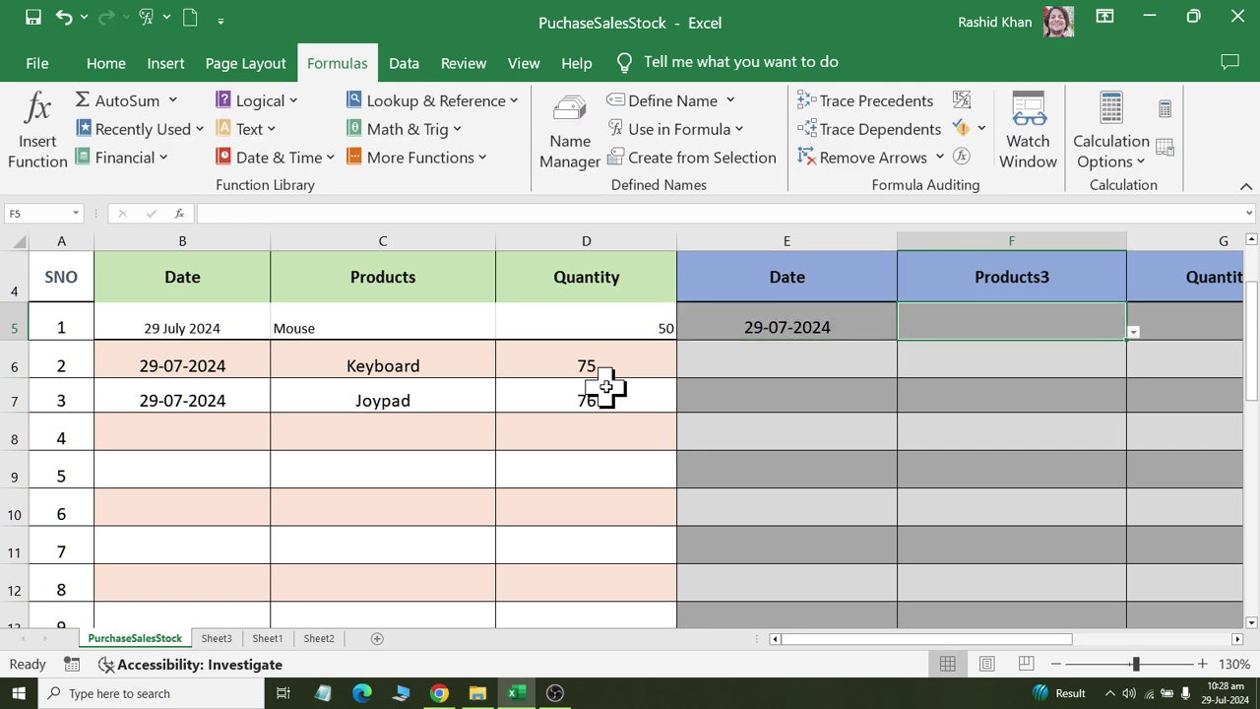
{"action": "left_click", "coordinate": [1134, 334]}
{"action": "left_click", "coordinate": [1083, 346]}
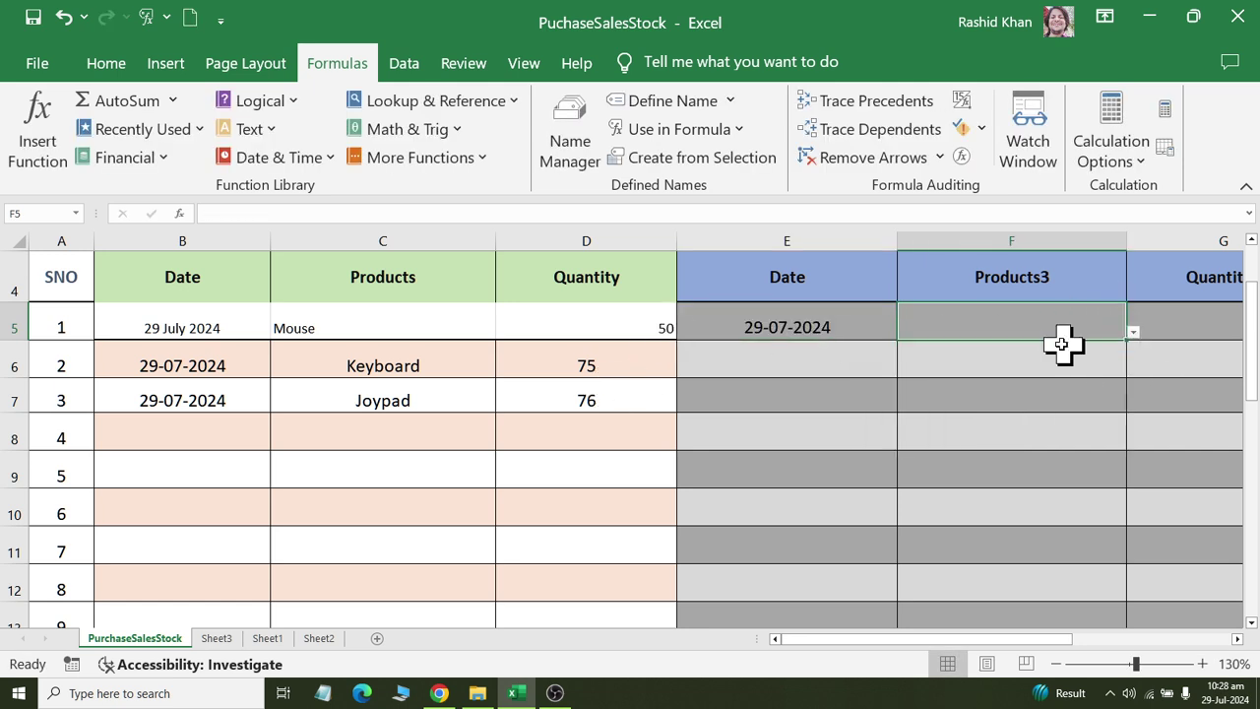
{"action": "left_click", "coordinate": [1184, 315]}
{"action": "type", "text": "20"}
{"action": "key", "text": "Return"}
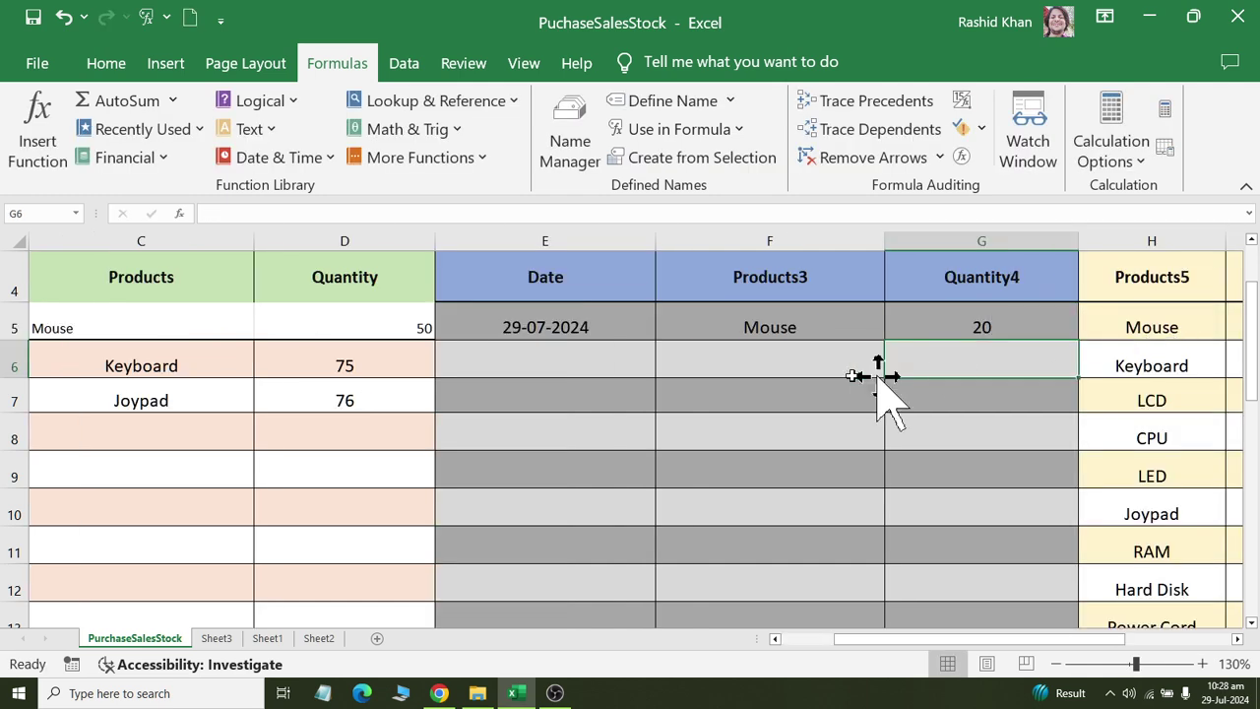
Record the second sale in E6:G6: 29-07-2024, Keyboard, quantity 10
{"action": "left_click", "coordinate": [608, 360]}
{"action": "key", "text": "ctrl+semicolon"}
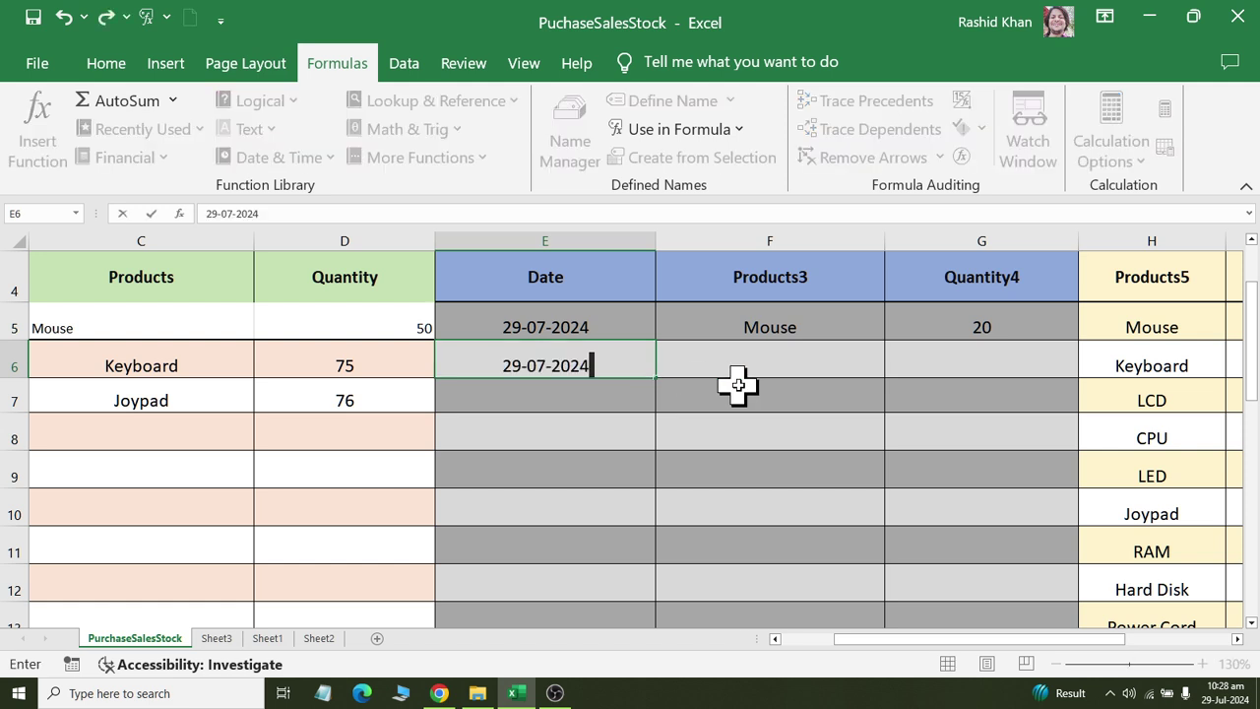
{"action": "key", "text": "Tab"}
{"action": "left_click", "coordinate": [890, 372]}
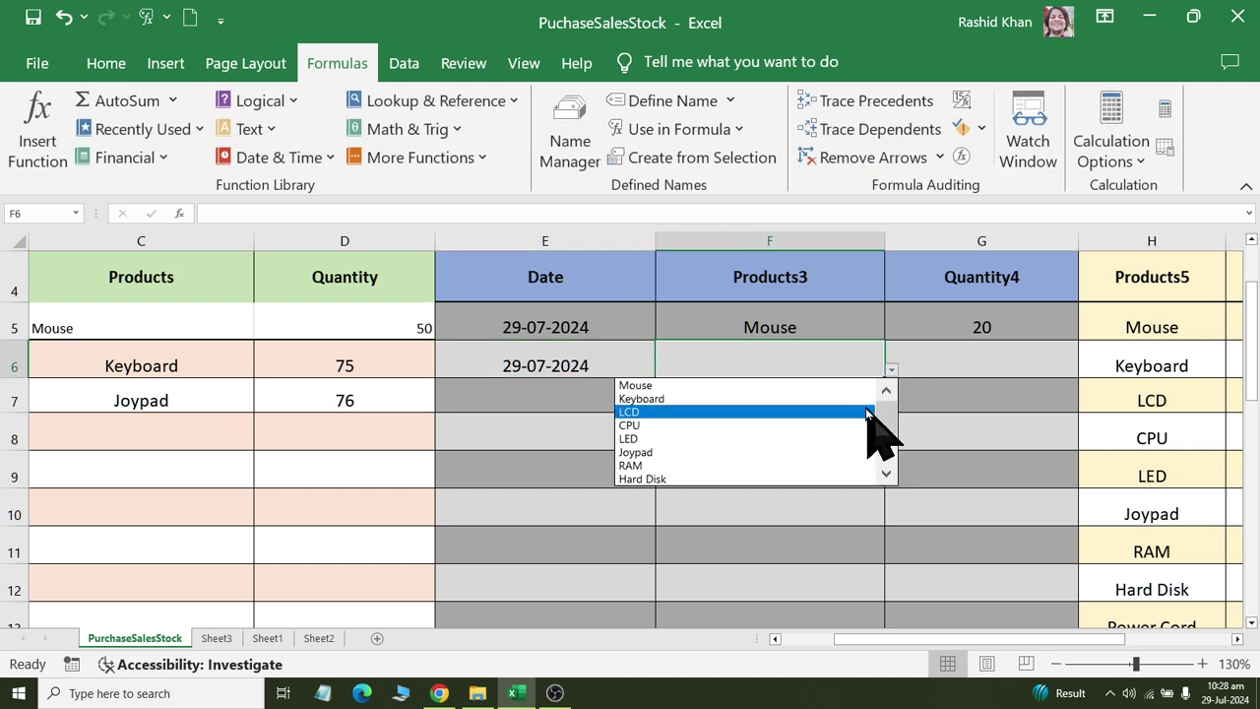
{"action": "left_click", "coordinate": [863, 399]}
{"action": "left_click", "coordinate": [934, 374]}
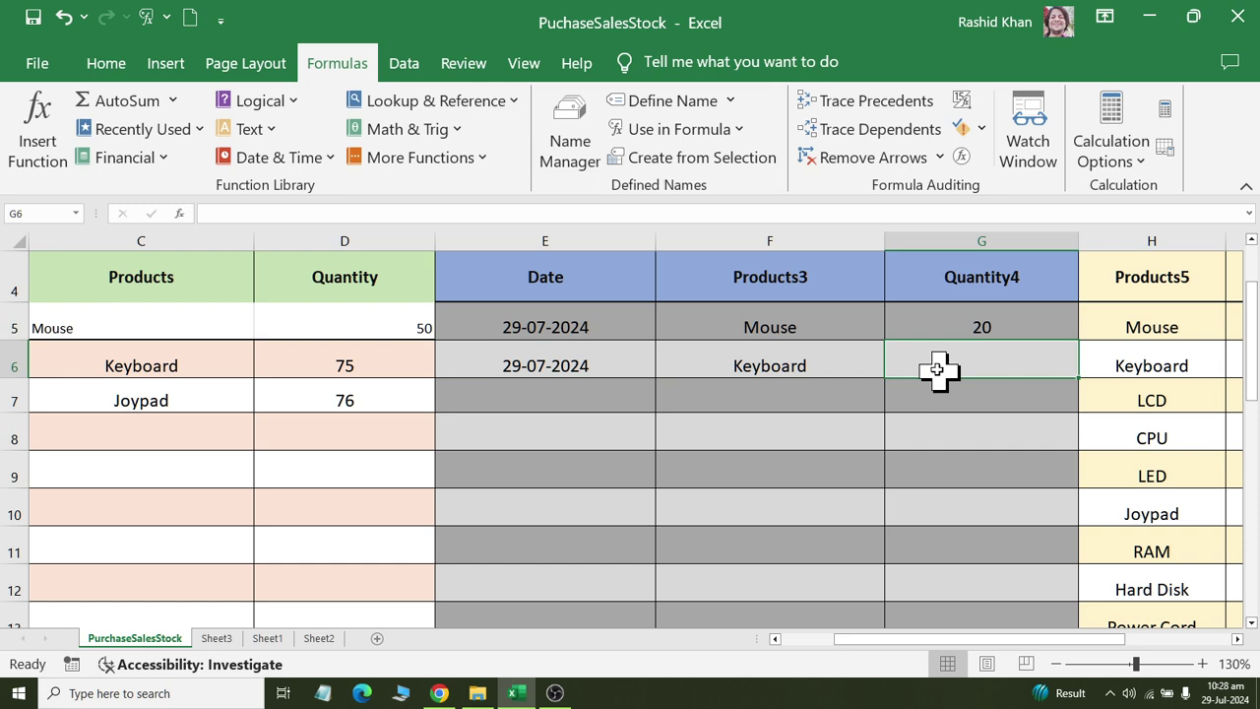
{"action": "type", "text": "10"}
{"action": "key", "text": "Return"}
Record the third sale in E7:G7: 29-07-2024, Mouse, quantity 10
{"action": "left_click", "coordinate": [616, 399]}
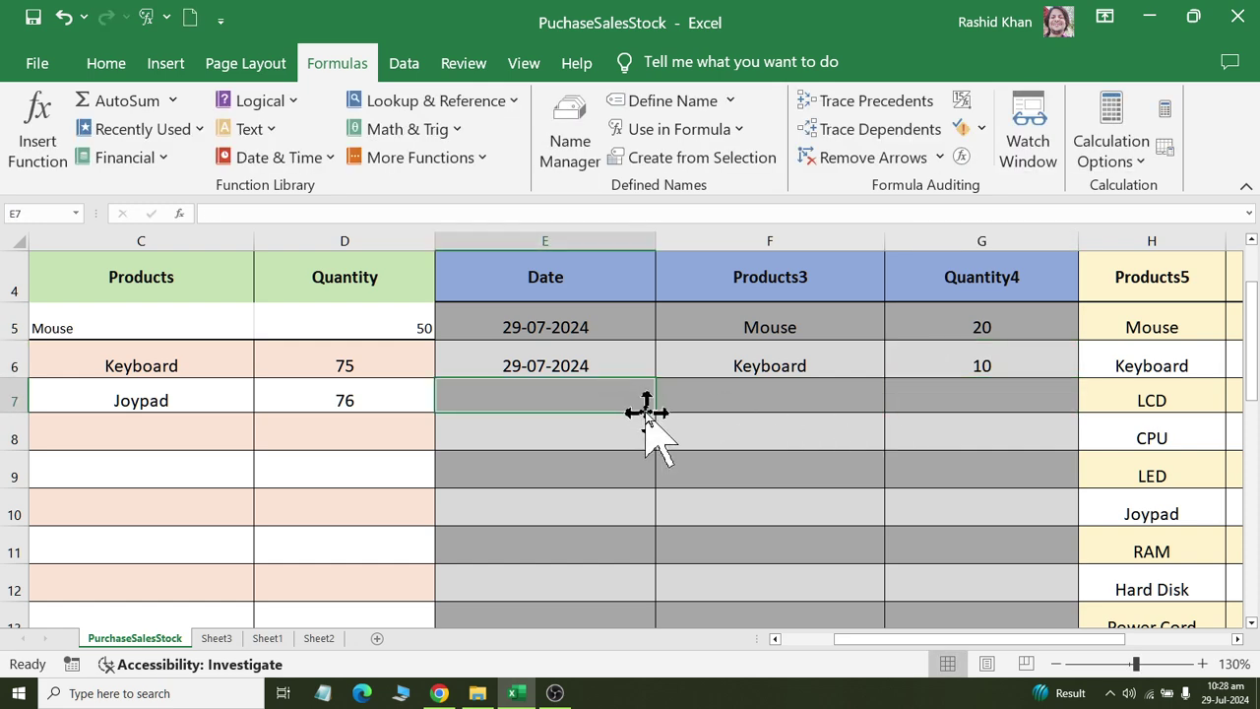
{"action": "key", "text": "ctrl+semicolon"}
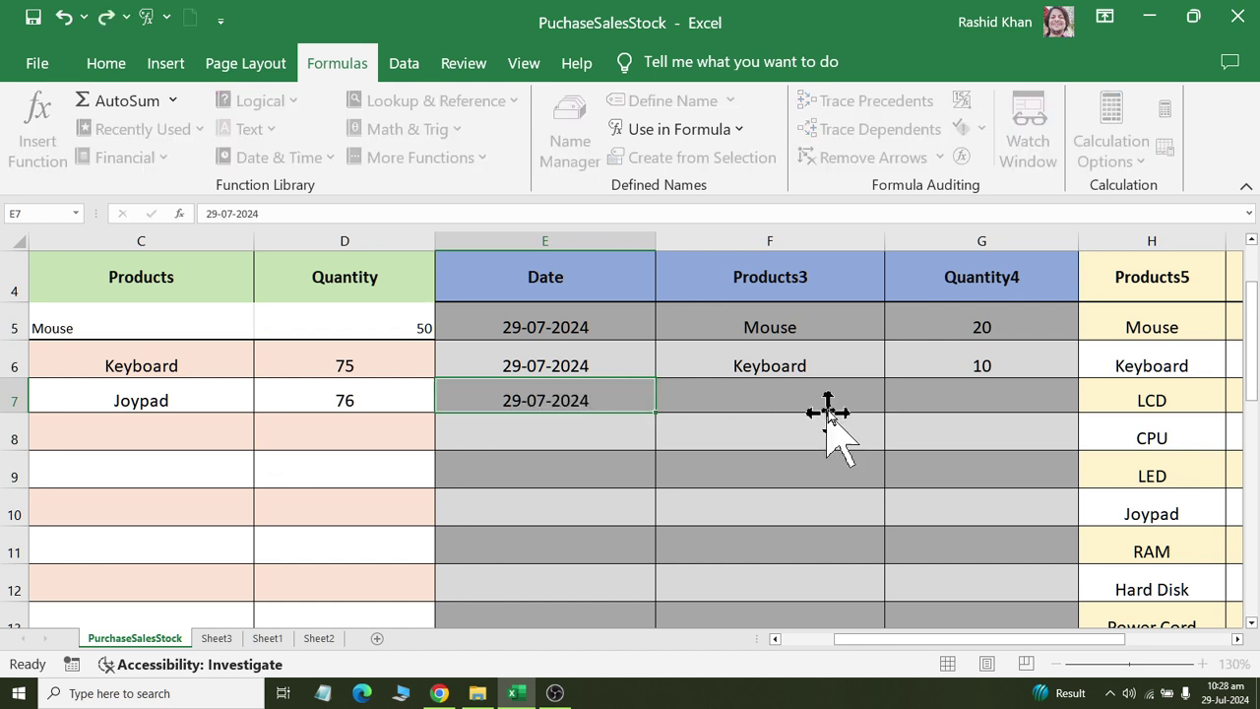
{"action": "left_click", "coordinate": [832, 404]}
{"action": "left_click", "coordinate": [889, 399]}
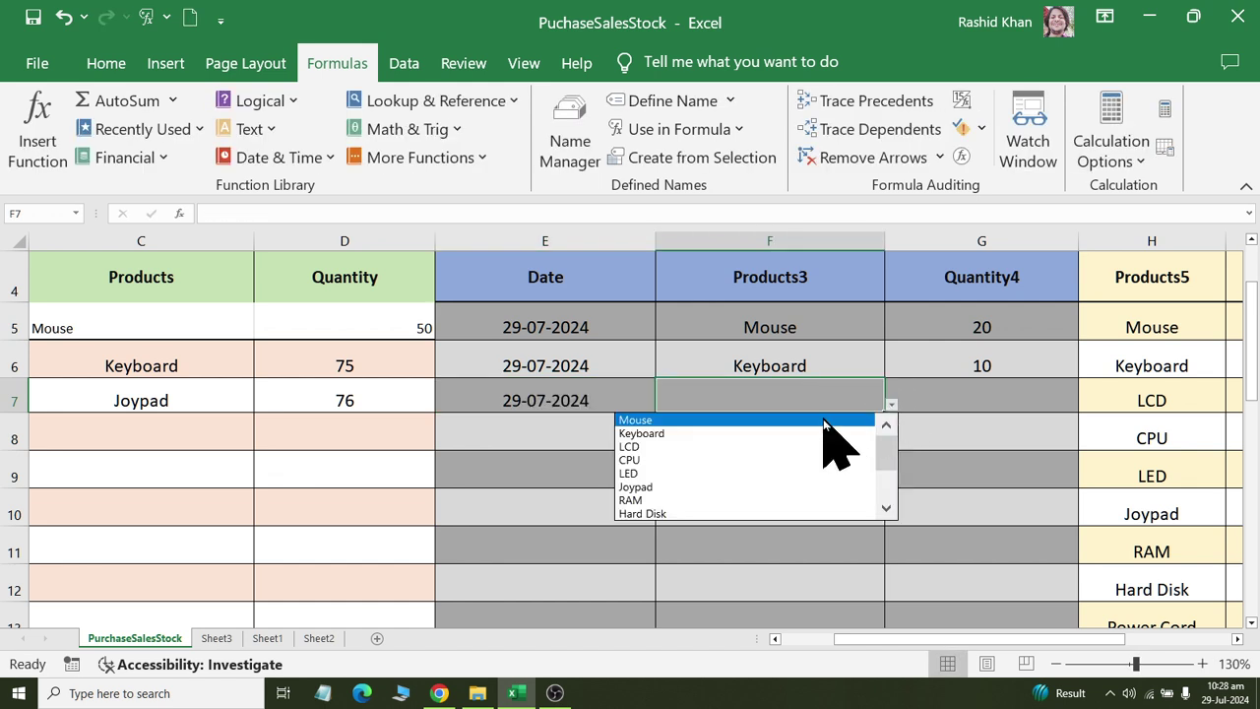
{"action": "left_click", "coordinate": [827, 416]}
{"action": "left_click", "coordinate": [921, 399]}
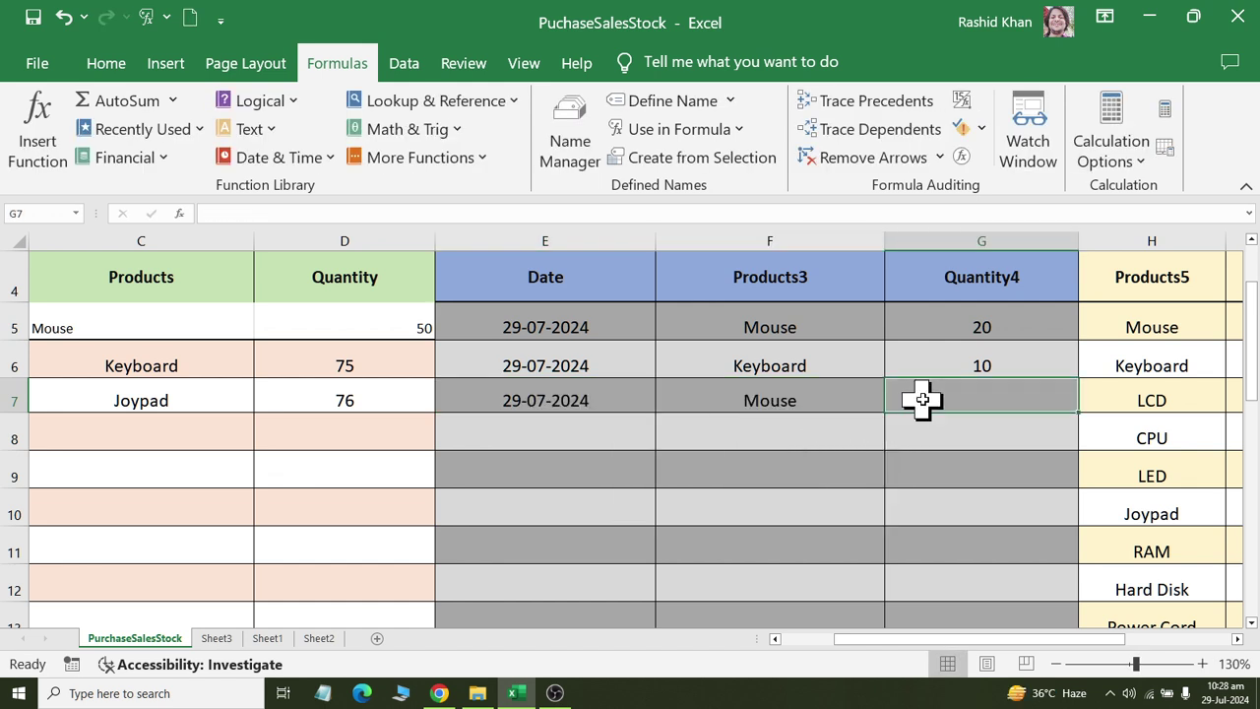
{"action": "type", "text": "10"}
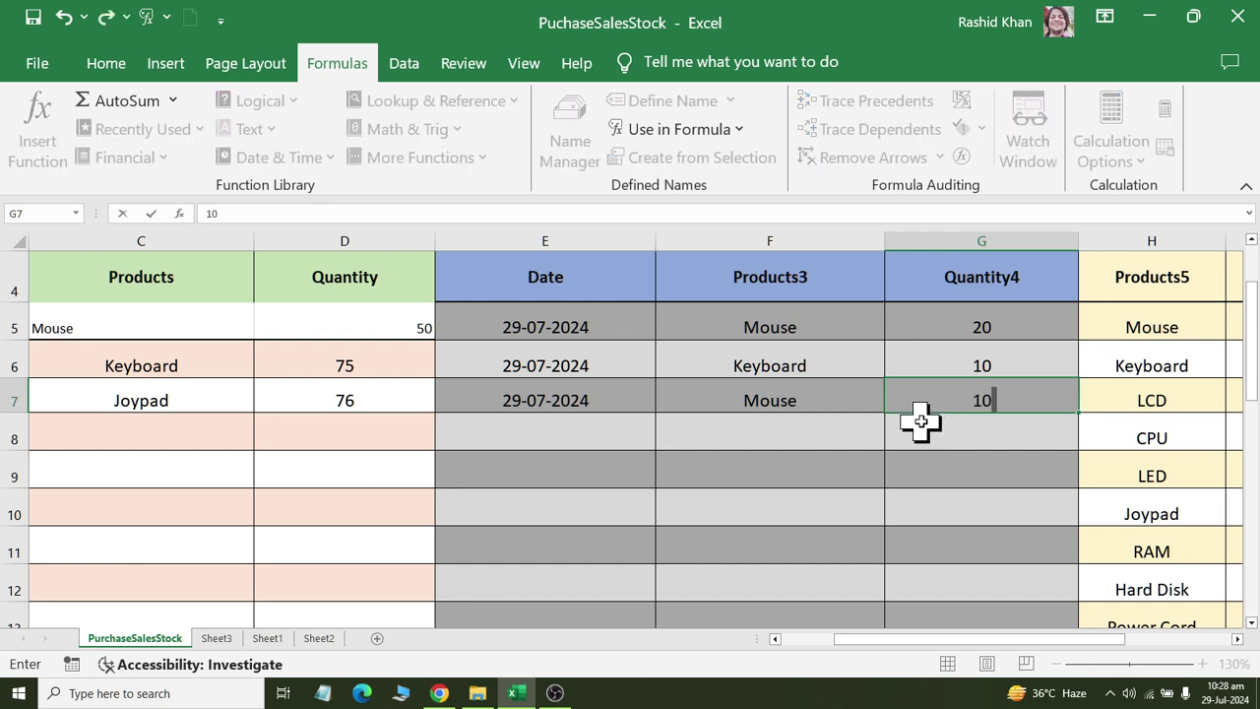
{"action": "key", "text": "Return"}
Add the fourth purchase in B8:D8: 29-07-2024, CPU, quantity 25
{"action": "left_click_drag", "start_coordinate": [8, 428], "coordinate": [202, 442]}
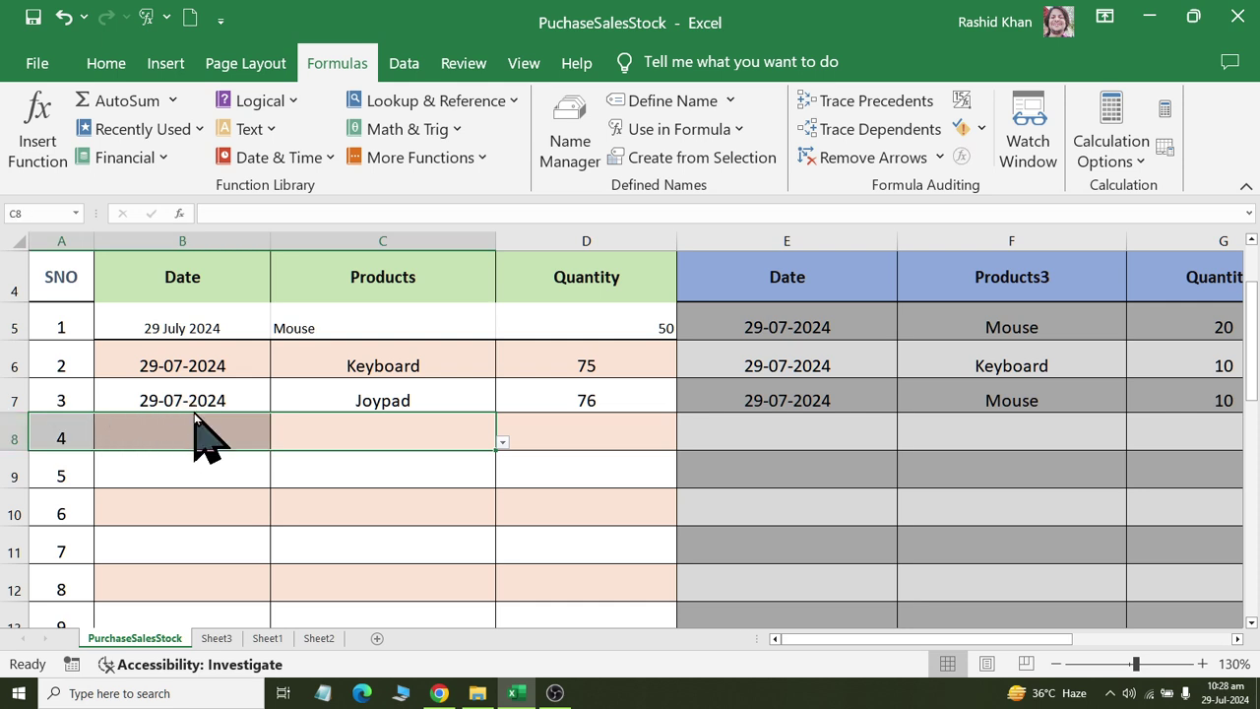
{"action": "left_click", "coordinate": [216, 433]}
{"action": "key", "text": "ctrl+d"}
{"action": "key", "text": "Tab"}
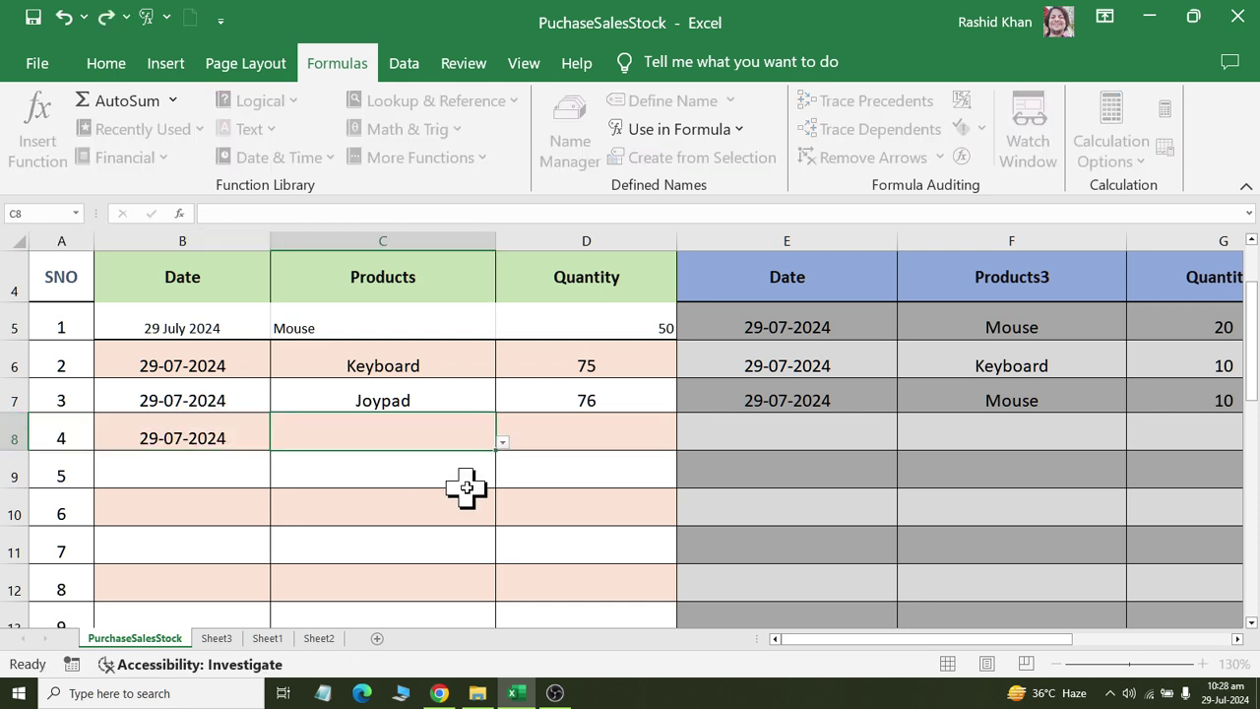
{"action": "left_click", "coordinate": [502, 442]}
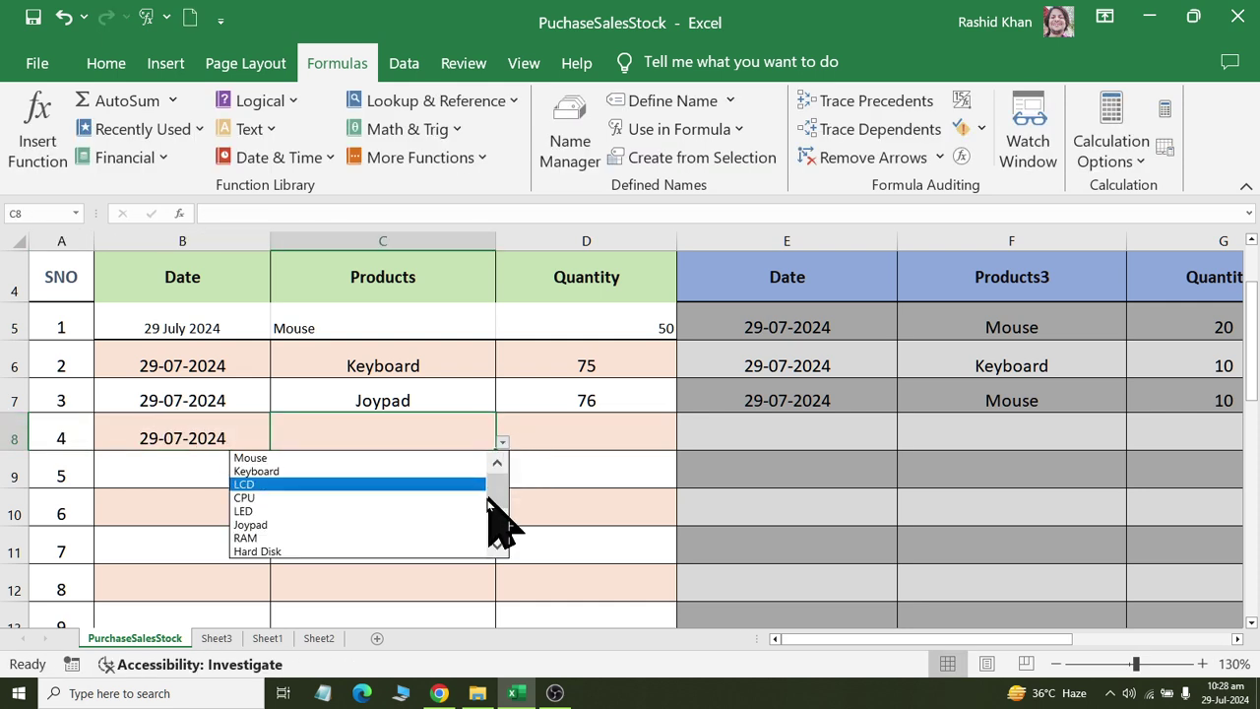
{"action": "left_click", "coordinate": [458, 497]}
{"action": "left_click", "coordinate": [557, 444]}
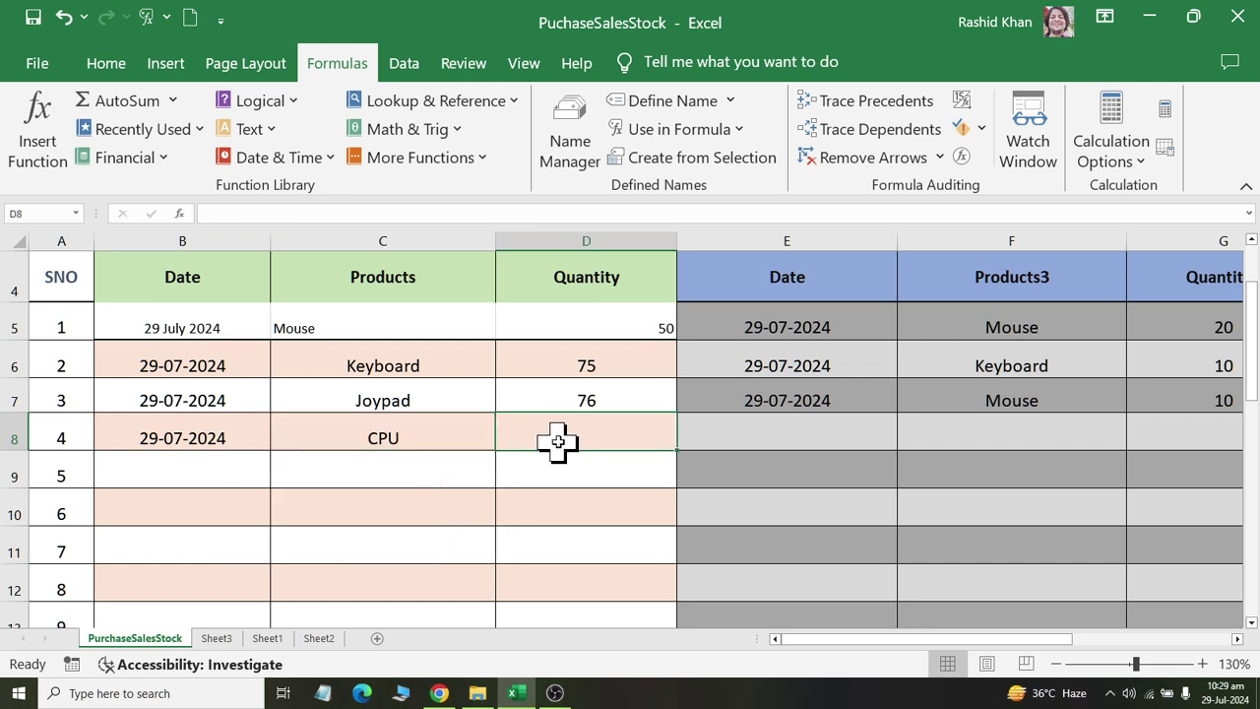
{"action": "type", "text": "25"}
{"action": "key", "text": "Return"}
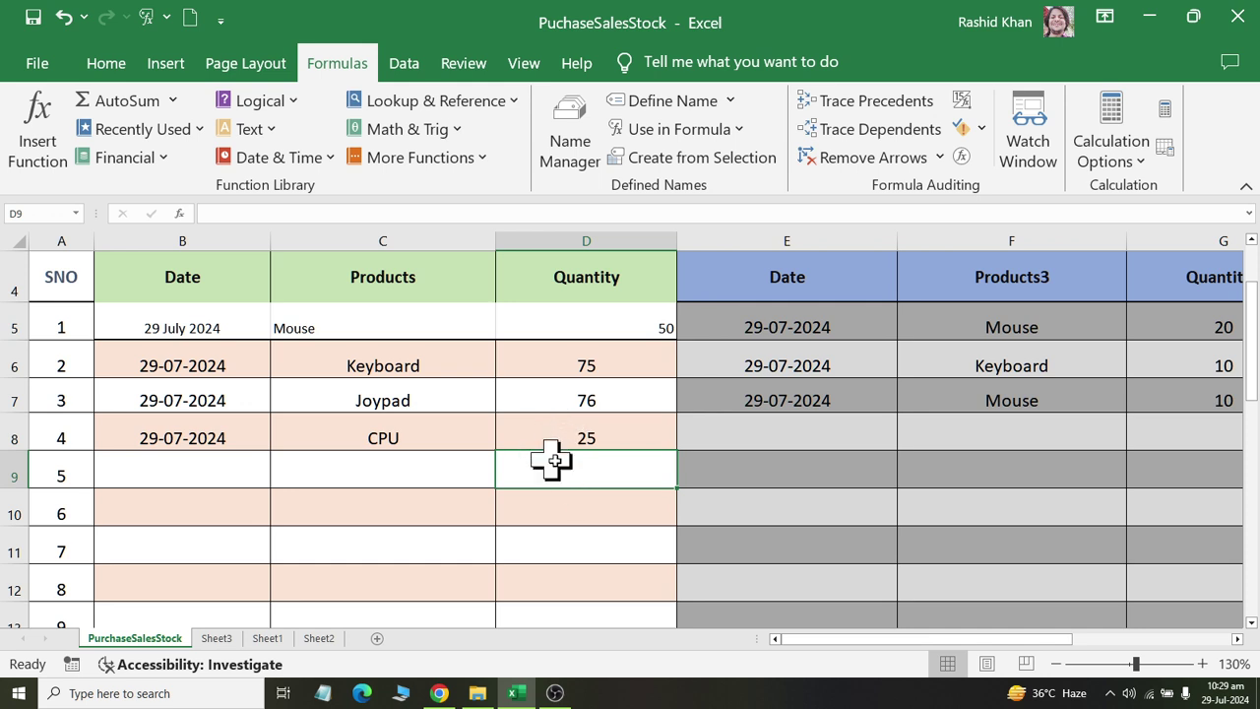
{"action": "left_click_drag", "start_coordinate": [979, 442], "coordinate": [1246, 443]}
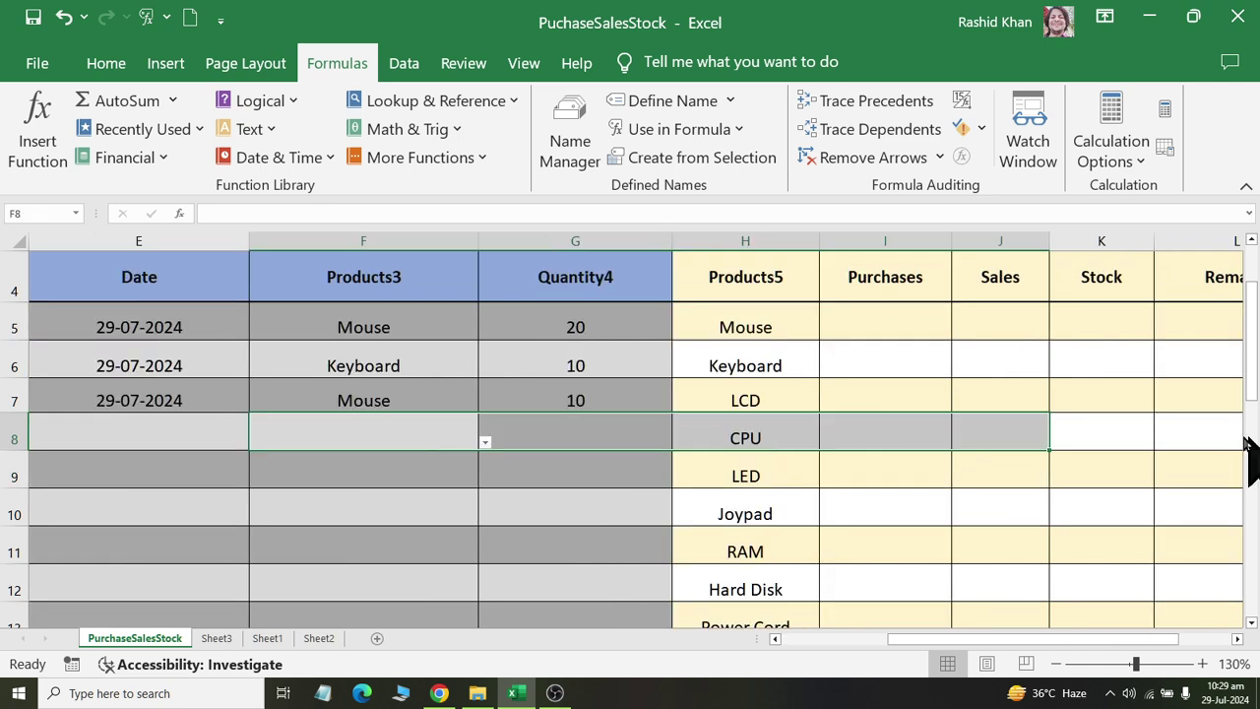
{"action": "left_click", "coordinate": [1124, 369]}
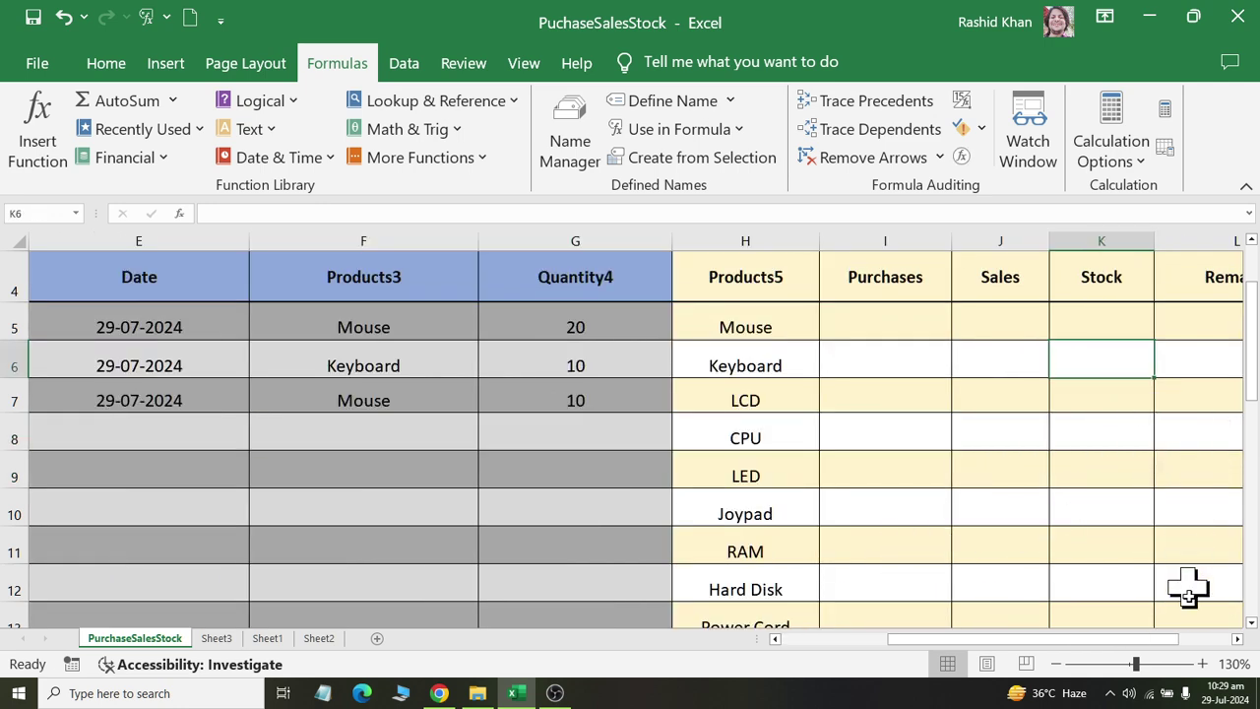
{"action": "scroll", "coordinate": [1236, 638], "scroll_direction": "right", "scroll_amount": 2}
{"action": "scroll", "coordinate": [655, 386], "scroll_direction": "up", "scroll_amount": 1}
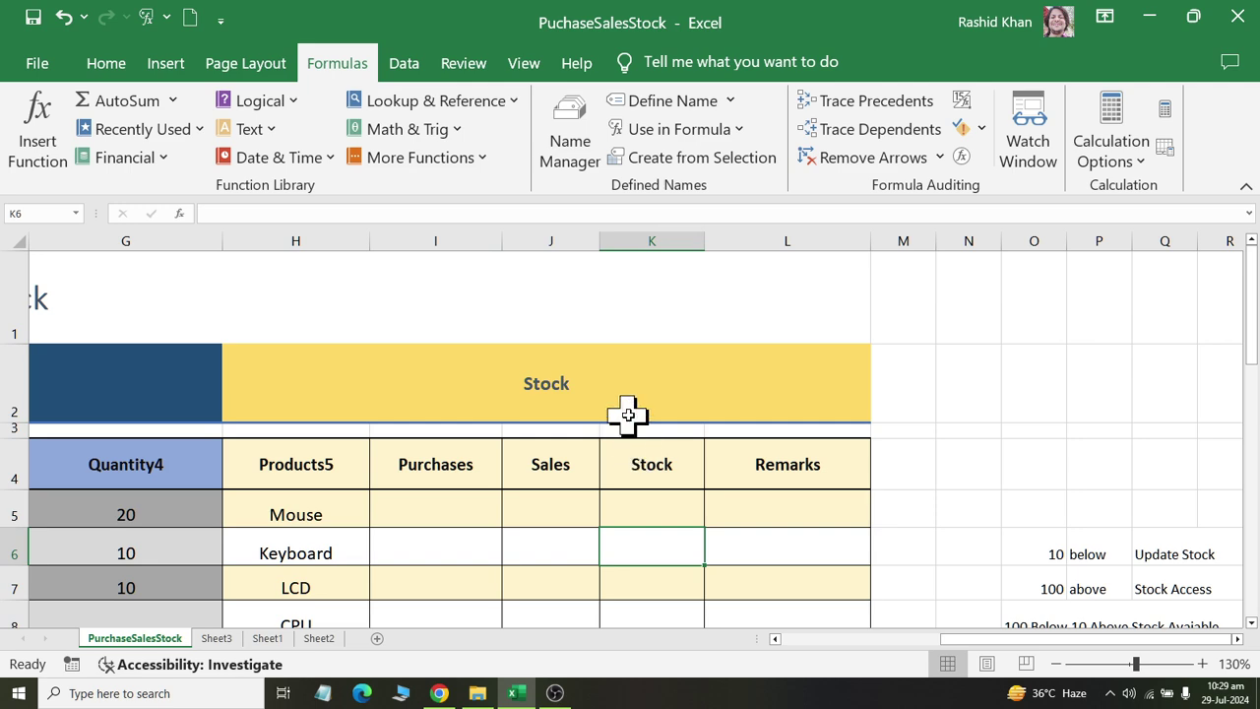
{"action": "left_click", "coordinate": [451, 511]}
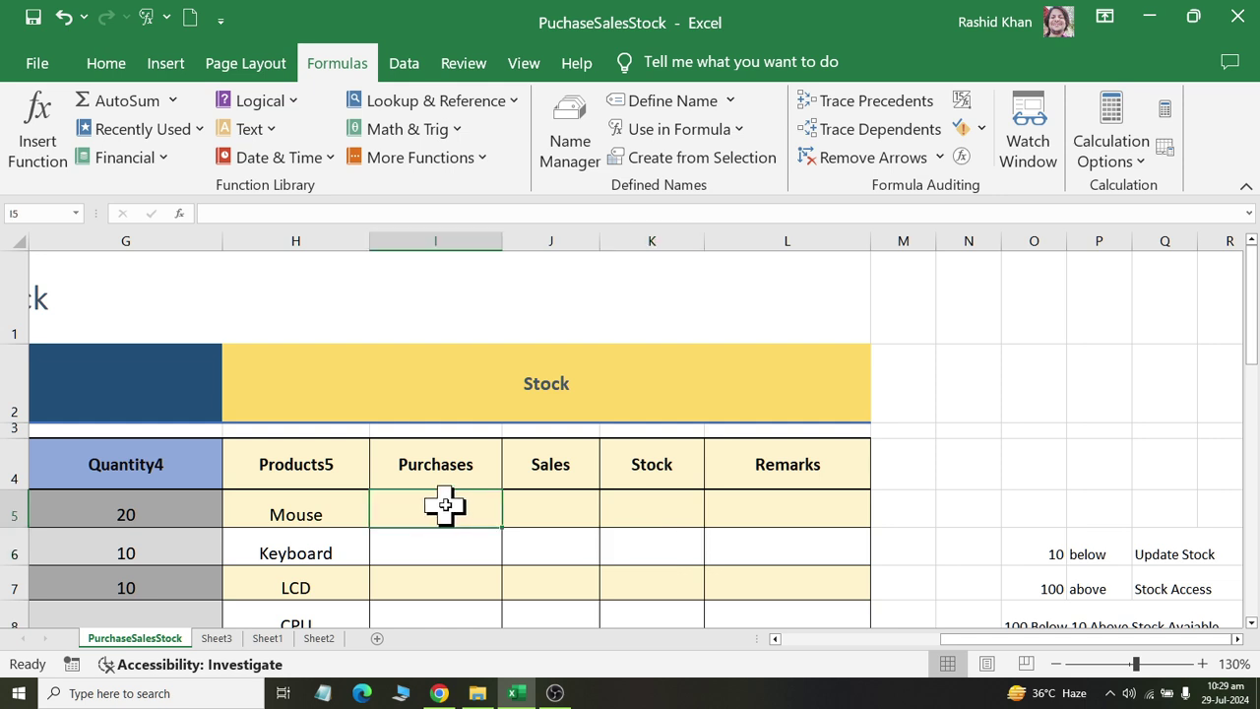
{"action": "left_click", "coordinate": [547, 500]}
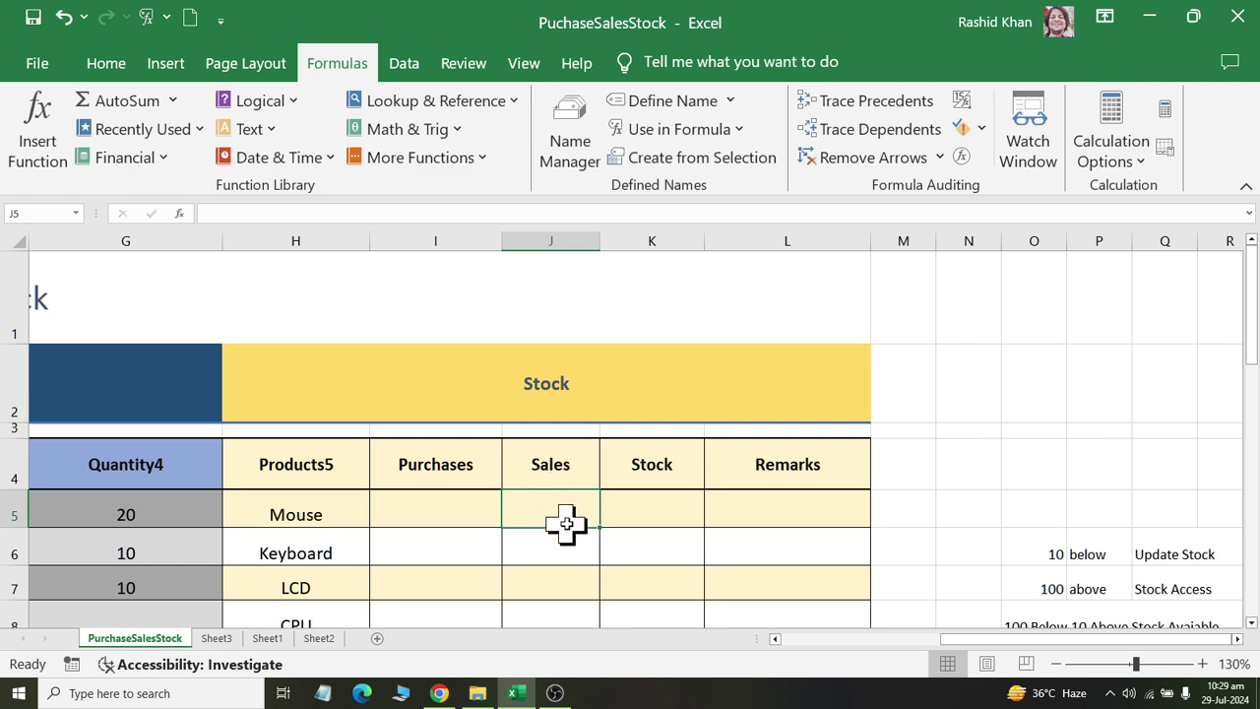
{"action": "left_click", "coordinate": [669, 520]}
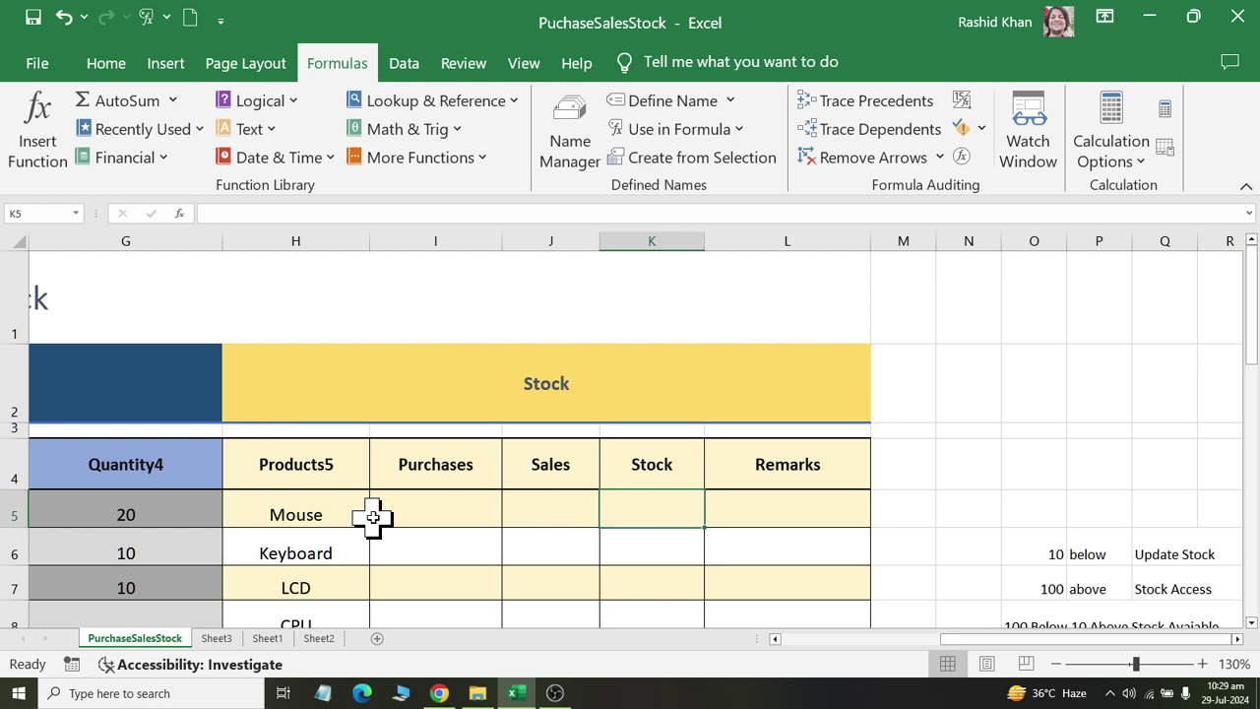
{"action": "left_click", "coordinate": [325, 517]}
{"action": "left_click", "coordinate": [461, 514]}
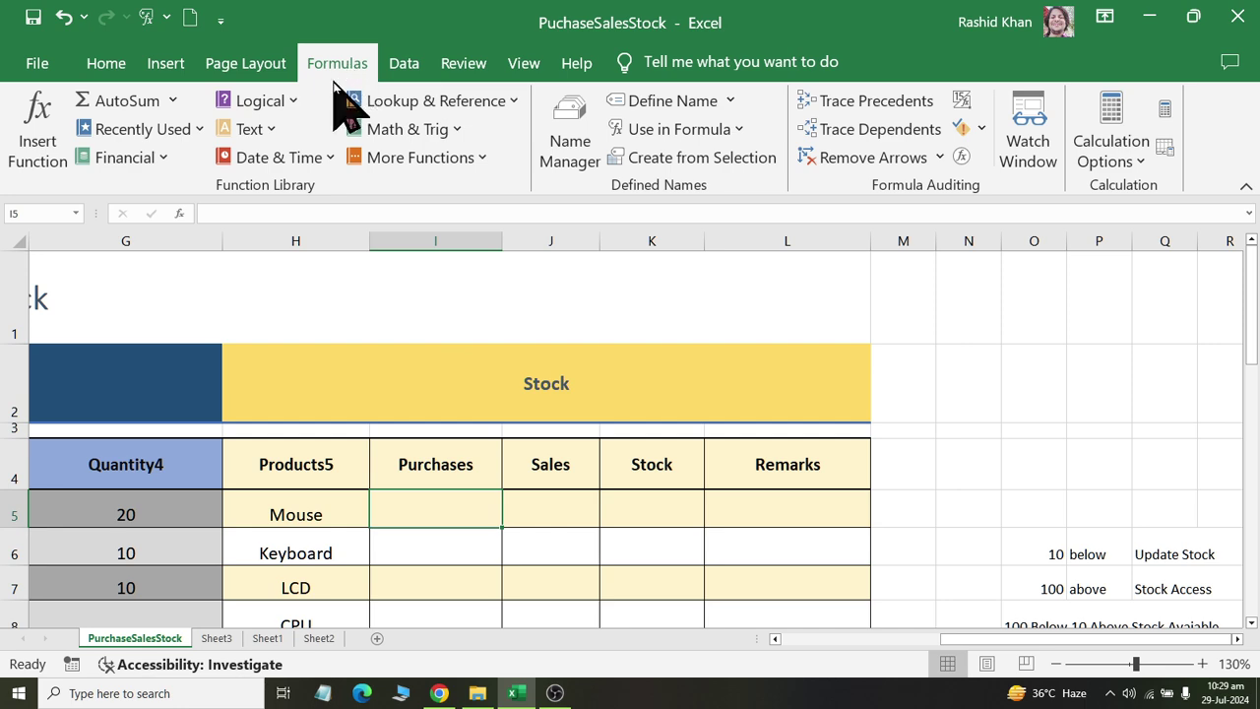
Insert the SUMIF function into I5 from the Math & Trig list
{"action": "left_click", "coordinate": [386, 130]}
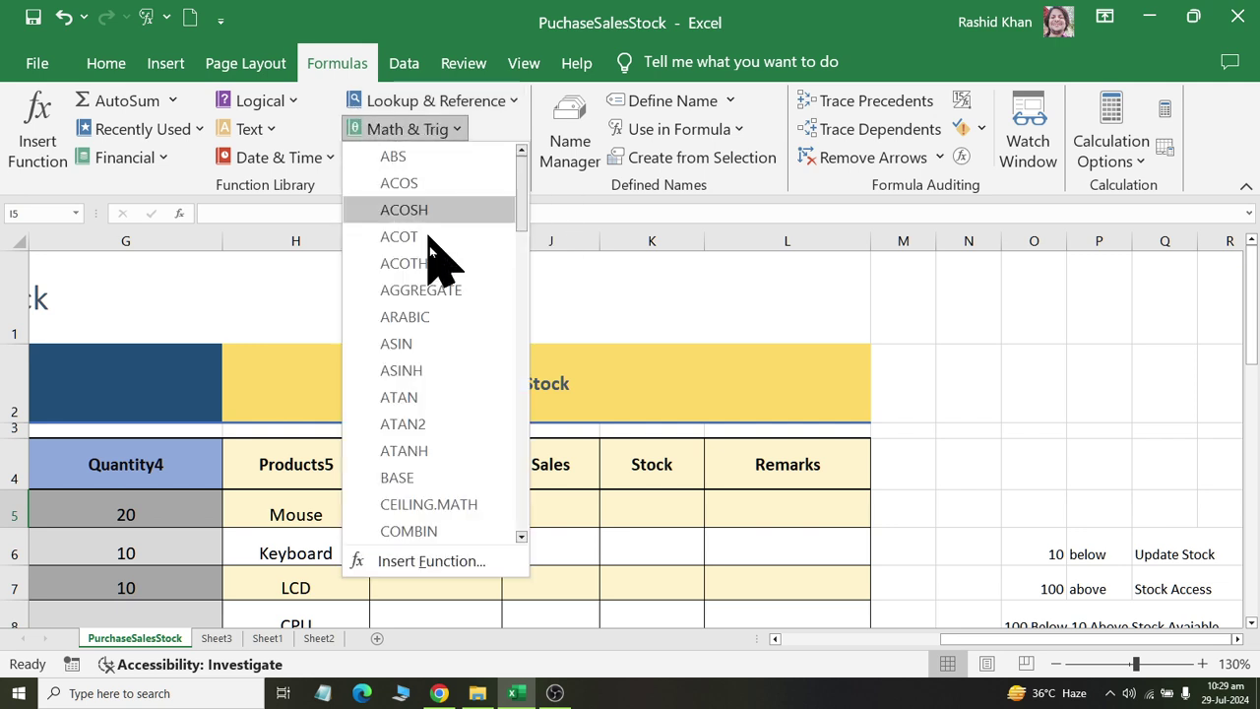
{"action": "scroll", "coordinate": [433, 333], "scroll_direction": "down", "scroll_amount": 4}
{"action": "scroll", "coordinate": [433, 355], "scroll_direction": "down", "scroll_amount": 3}
{"action": "scroll", "coordinate": [438, 388], "scroll_direction": "down", "scroll_amount": 4}
{"action": "scroll", "coordinate": [438, 394], "scroll_direction": "down", "scroll_amount": 4}
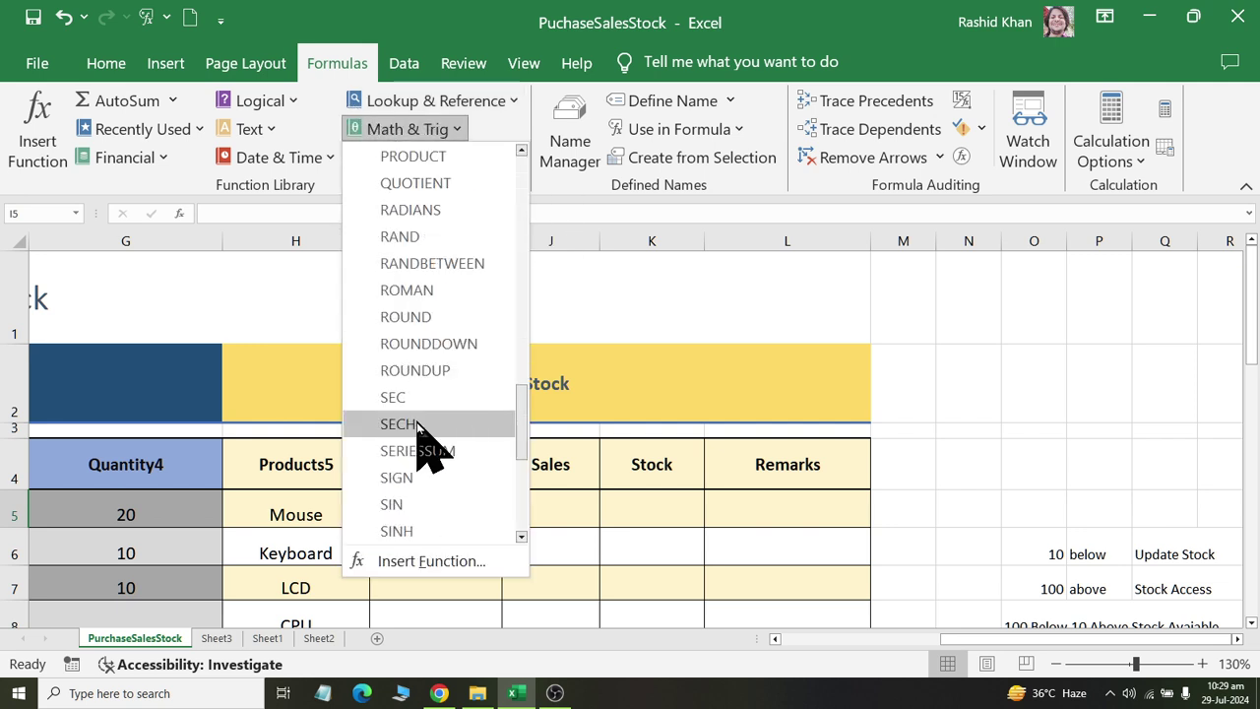
{"action": "scroll", "coordinate": [423, 423], "scroll_direction": "down", "scroll_amount": 4}
{"action": "scroll", "coordinate": [418, 425], "scroll_direction": "down", "scroll_amount": 1}
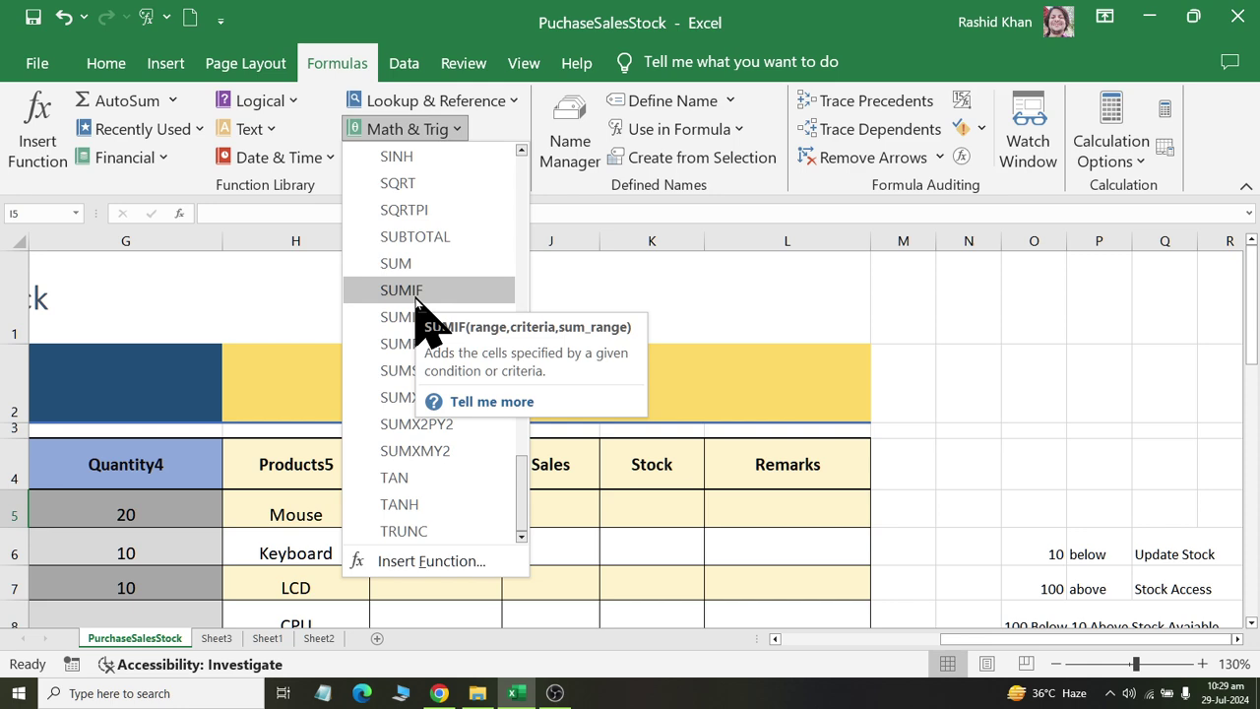
{"action": "left_click", "coordinate": [415, 290]}
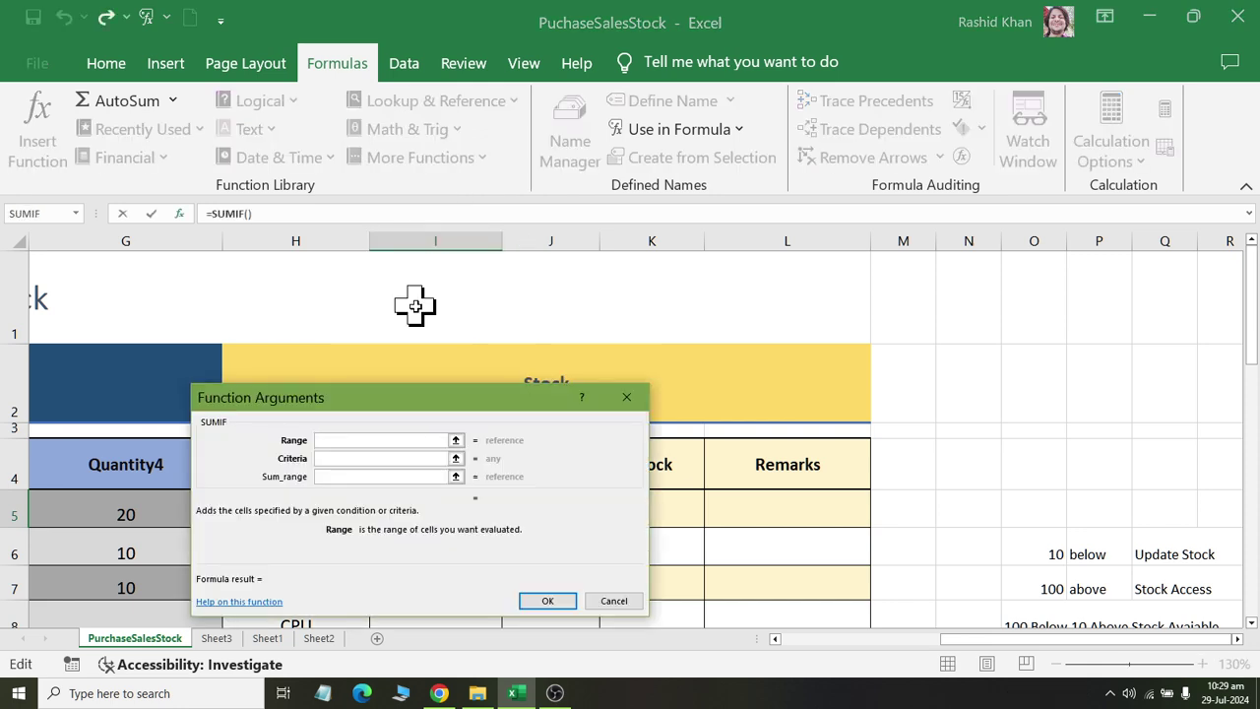
{"action": "left_click_drag", "start_coordinate": [405, 404], "coordinate": [581, 116]}
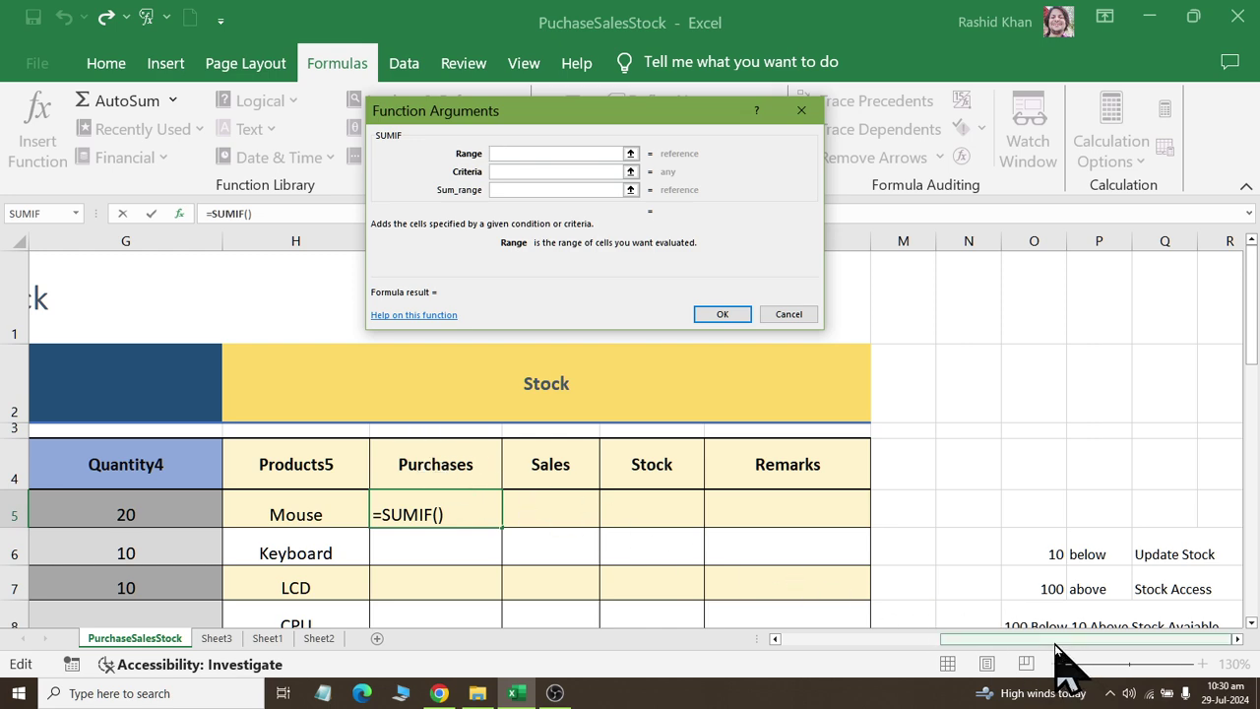
{"action": "left_click_drag", "start_coordinate": [1056, 646], "coordinate": [880, 667]}
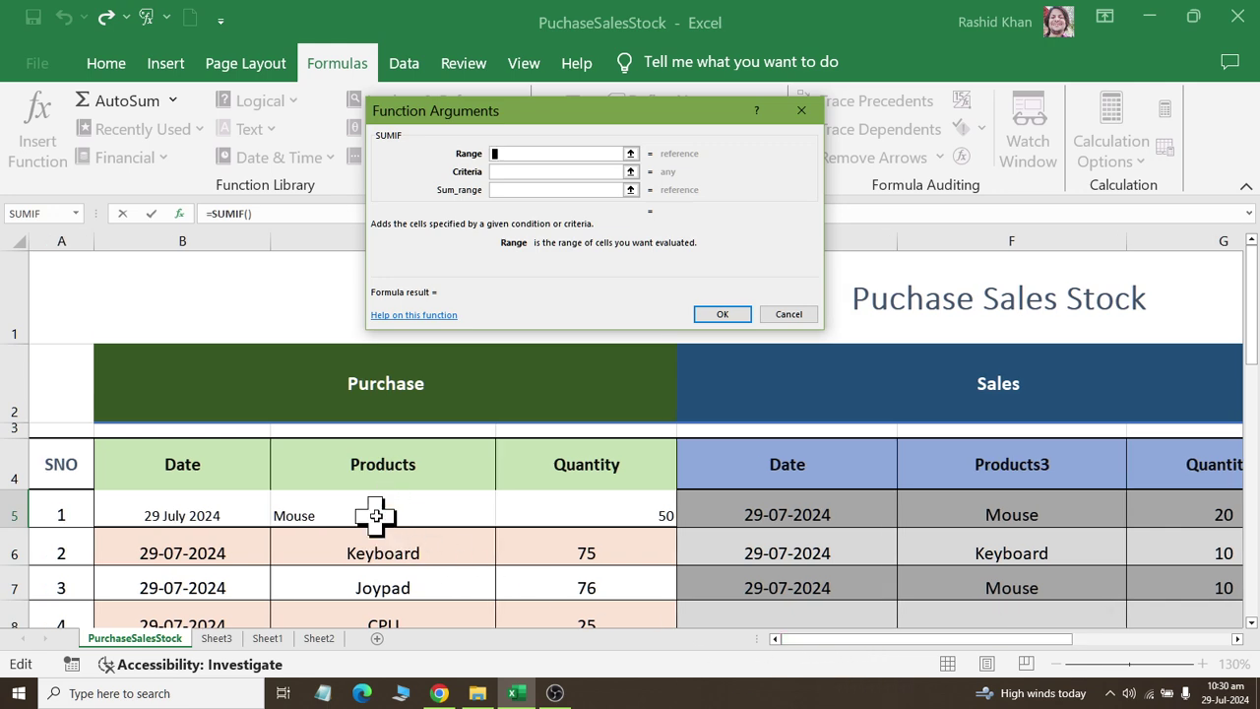
Set the SUMIF Range to C5:C31 and the Criteria to H5
{"action": "left_click_drag", "start_coordinate": [376, 515], "coordinate": [383, 693]}
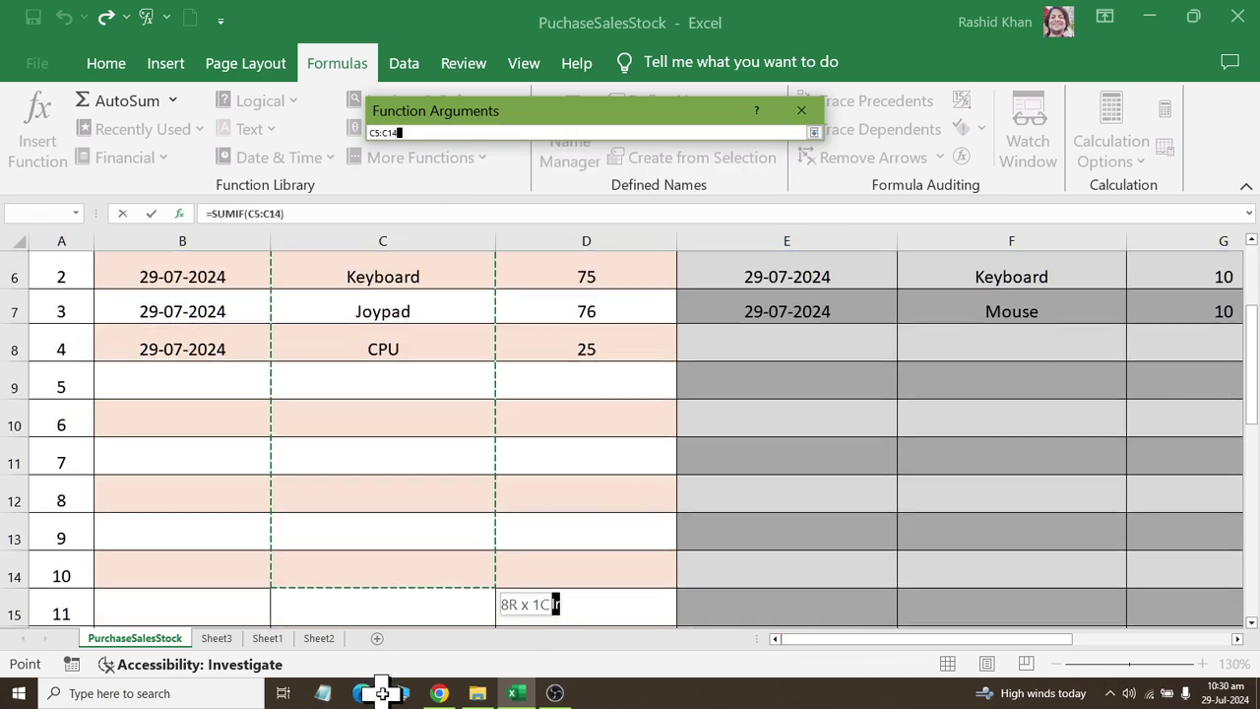
{"action": "mouse_move", "coordinate": [383, 693]}
{"action": "left_mouse_down"}
{"action": "mouse_move", "coordinate": [391, 701]}
{"action": "mouse_move", "coordinate": [369, 535]}
{"action": "left_mouse_up"}
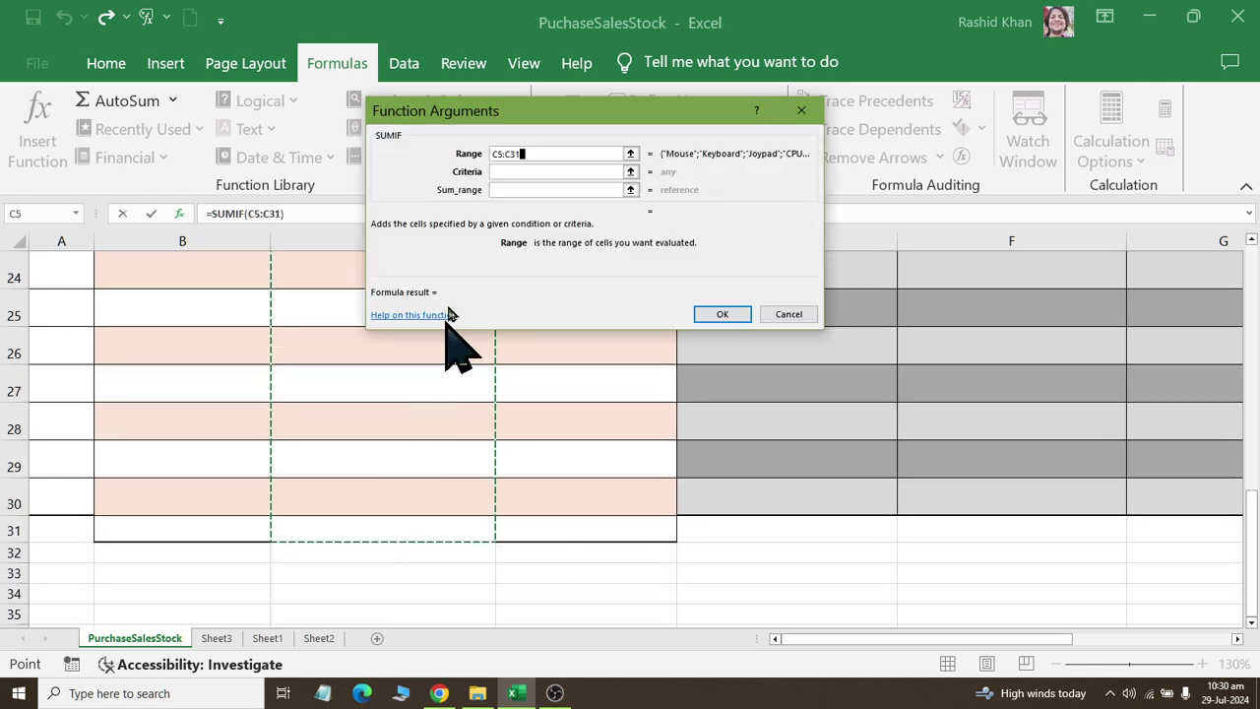
{"action": "left_click", "coordinate": [506, 173]}
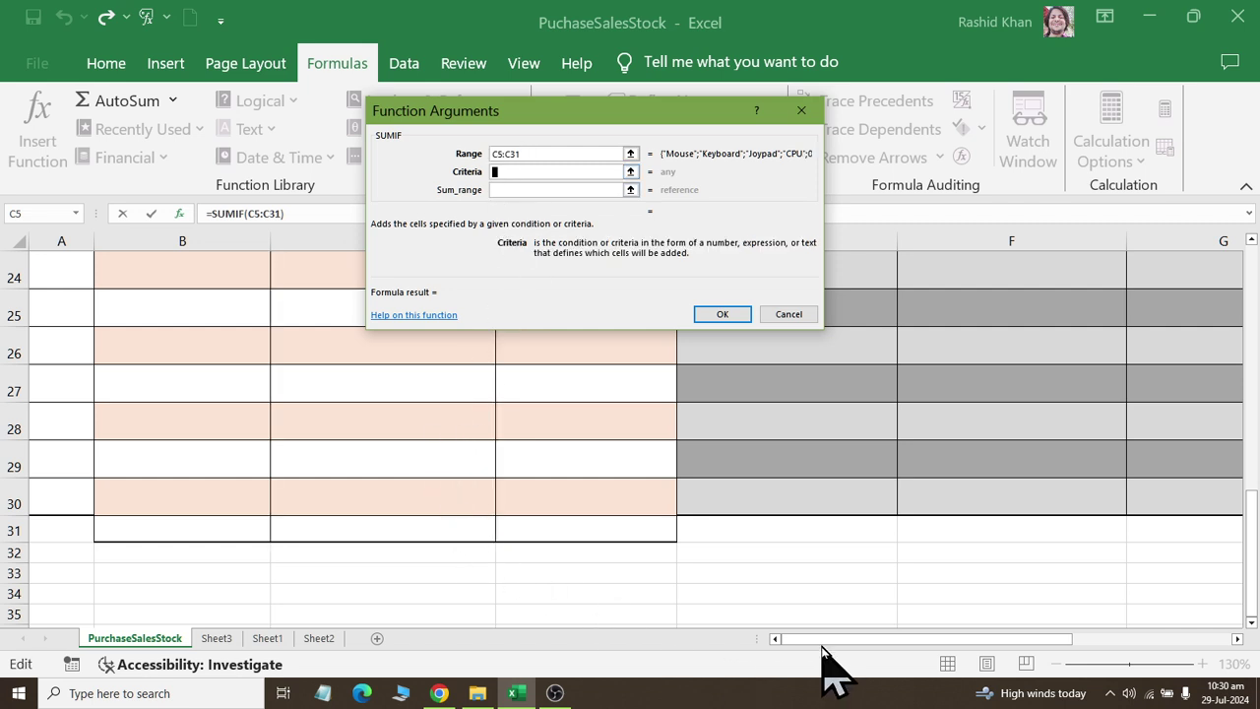
{"action": "left_click_drag", "start_coordinate": [1068, 645], "coordinate": [1202, 611]}
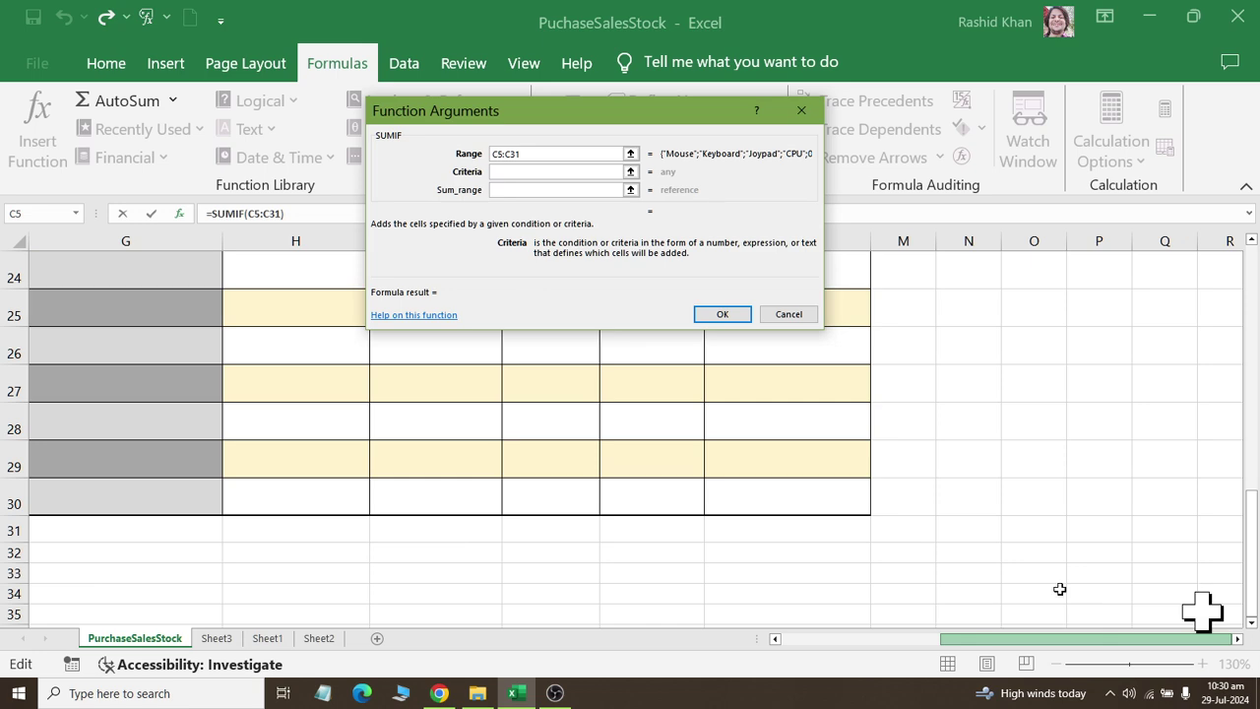
{"action": "scroll", "coordinate": [877, 540], "scroll_direction": "up", "scroll_amount": 3}
{"action": "scroll", "coordinate": [738, 509], "scroll_direction": "up", "scroll_amount": 3}
{"action": "scroll", "coordinate": [739, 535], "scroll_direction": "up", "scroll_amount": 3}
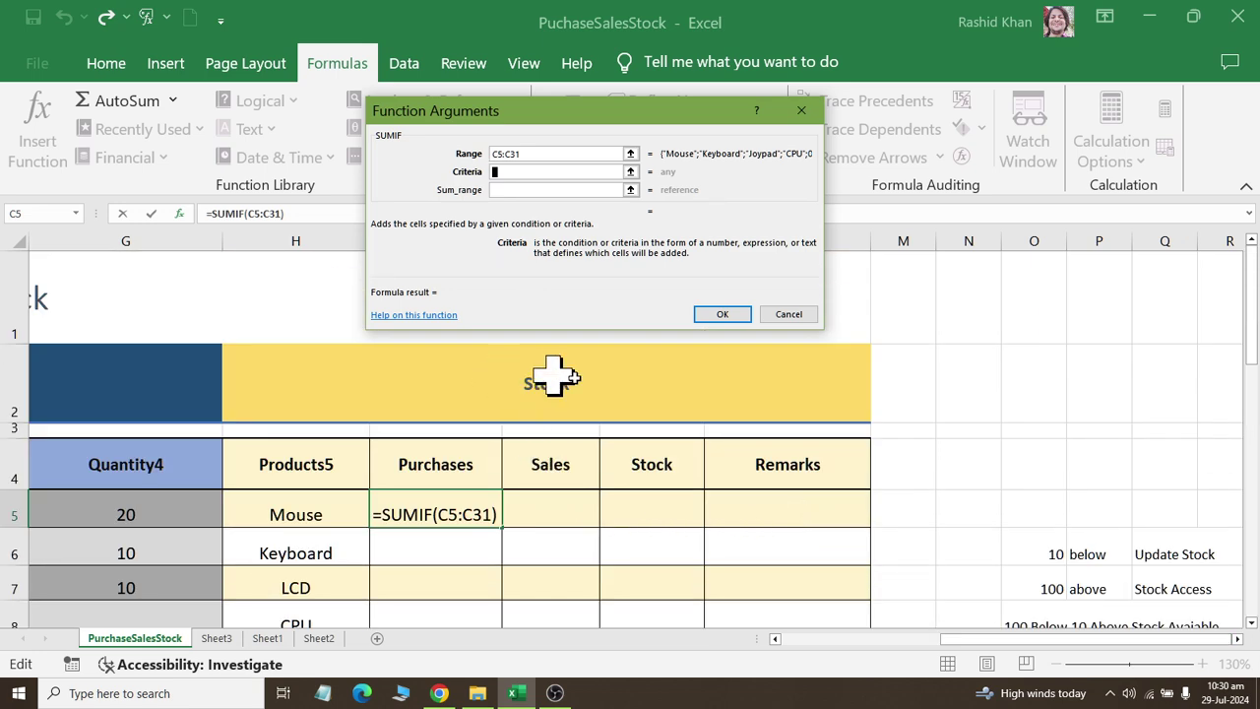
{"action": "left_click", "coordinate": [311, 512]}
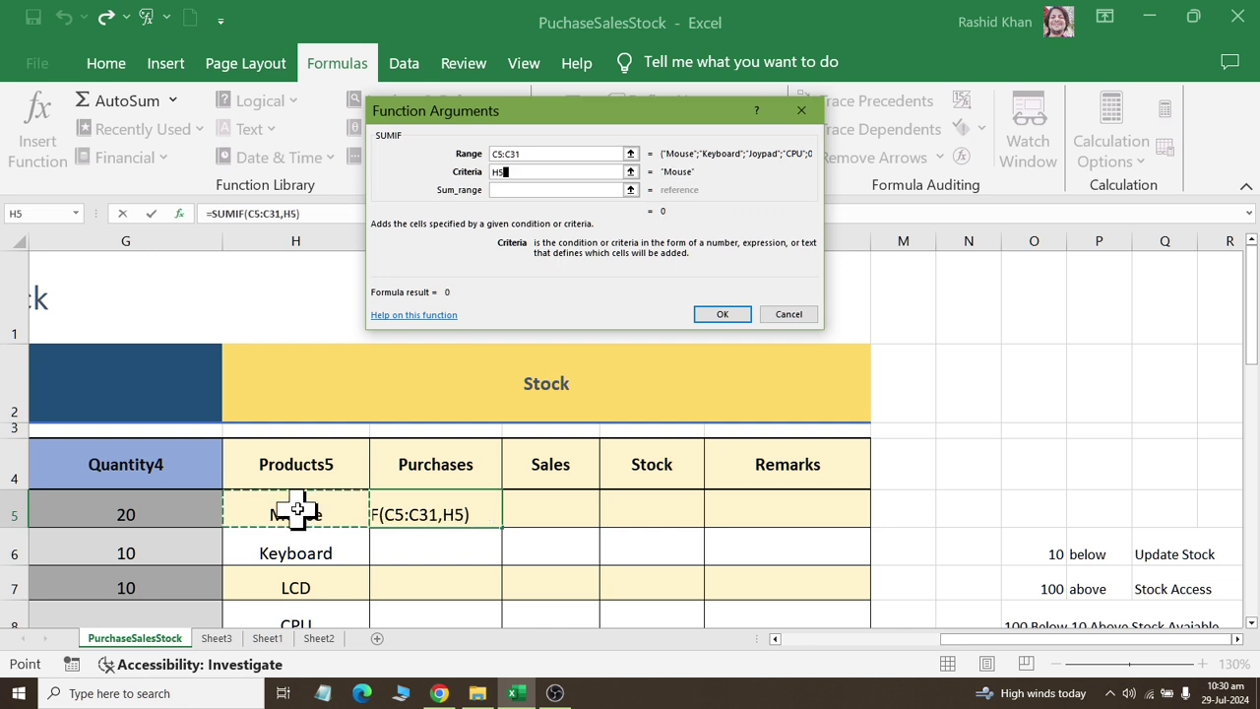
{"action": "left_click", "coordinate": [529, 153]}
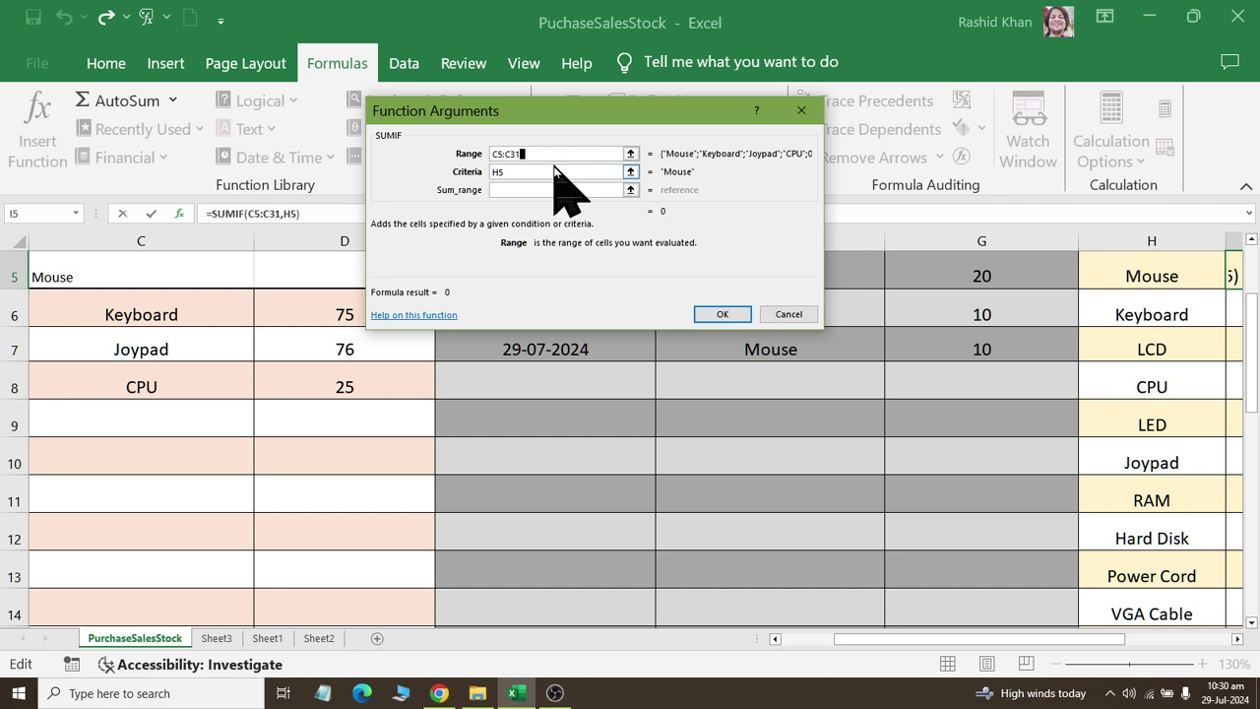
{"action": "left_click", "coordinate": [555, 172]}
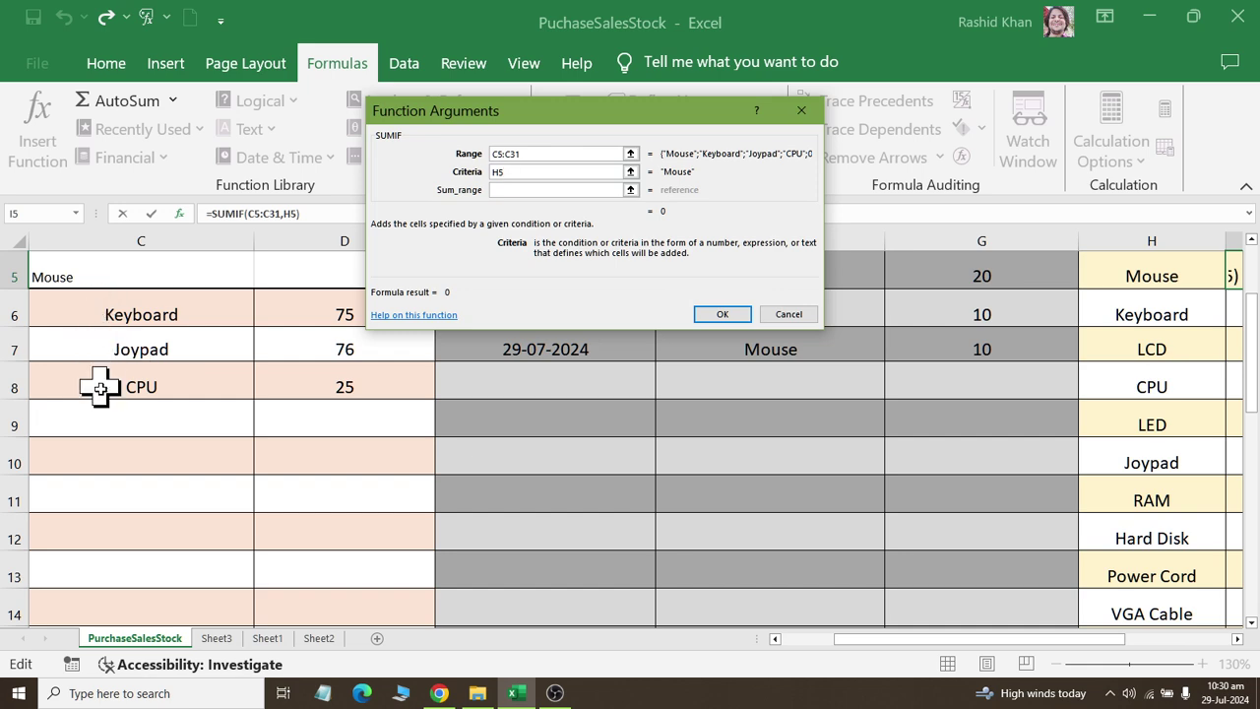
Set Sum_range to the Purchase quantities D5:D31, previewing a result of 50
{"action": "left_click", "coordinate": [517, 189]}
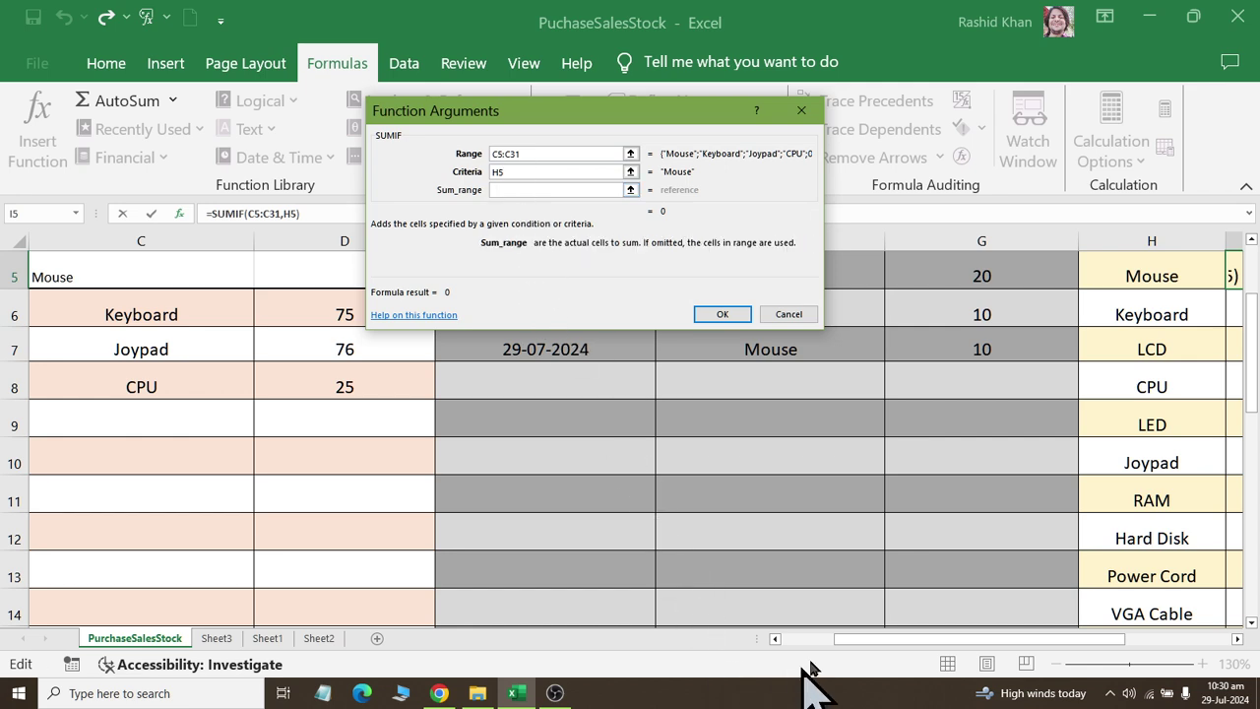
{"action": "left_click", "coordinate": [825, 642]}
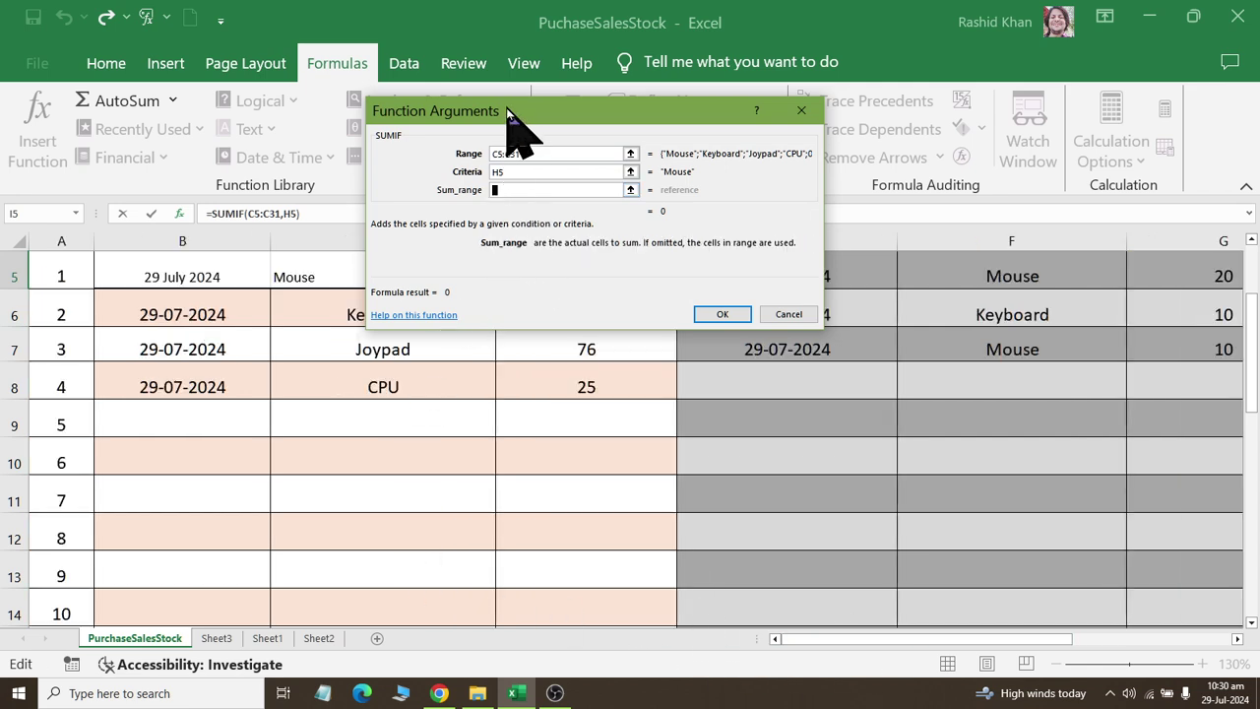
{"action": "left_click_drag", "start_coordinate": [512, 113], "coordinate": [857, 314]}
{"action": "scroll", "coordinate": [588, 296], "scroll_direction": "up", "scroll_amount": 2}
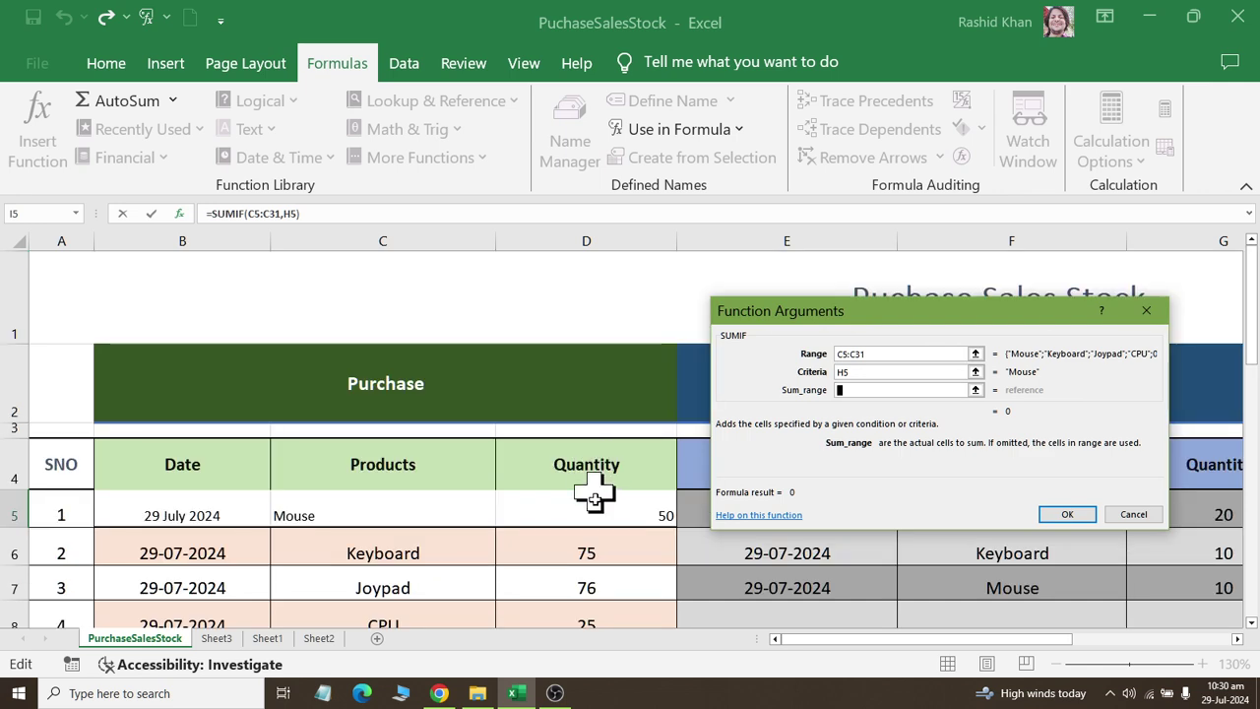
{"action": "left_click_drag", "start_coordinate": [588, 519], "coordinate": [599, 699]}
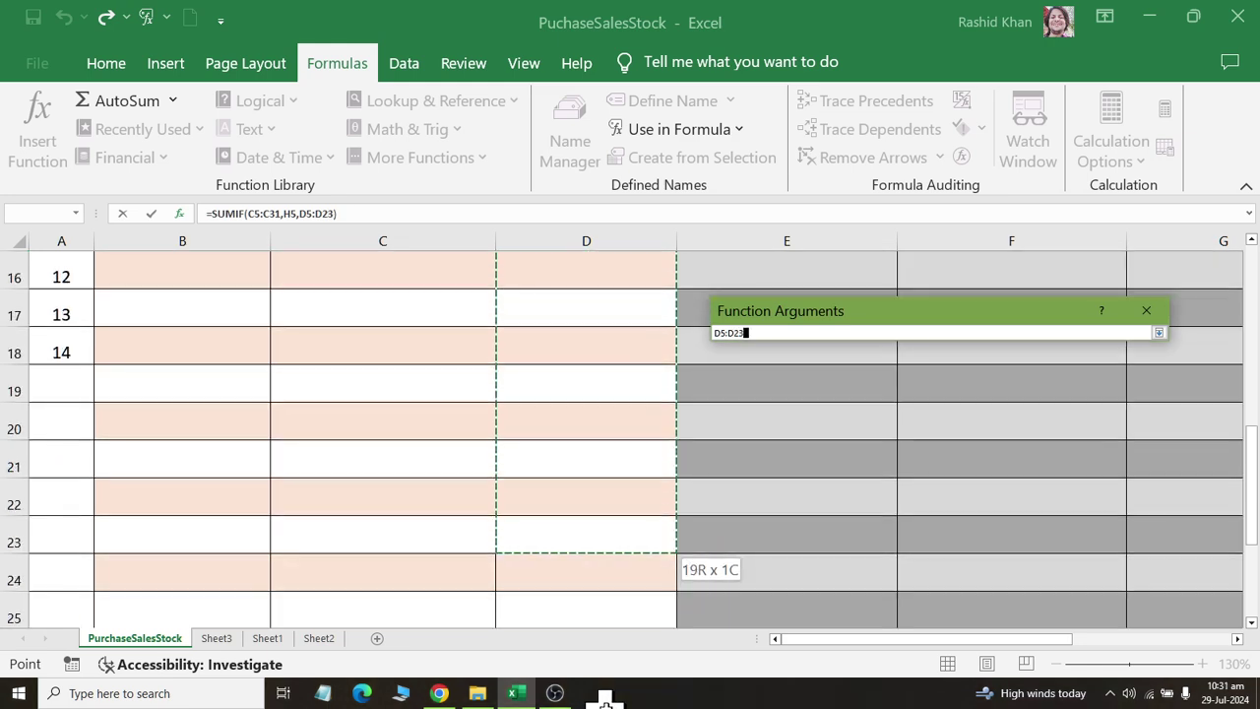
{"action": "left_click_drag", "start_coordinate": [598, 699], "coordinate": [567, 567]}
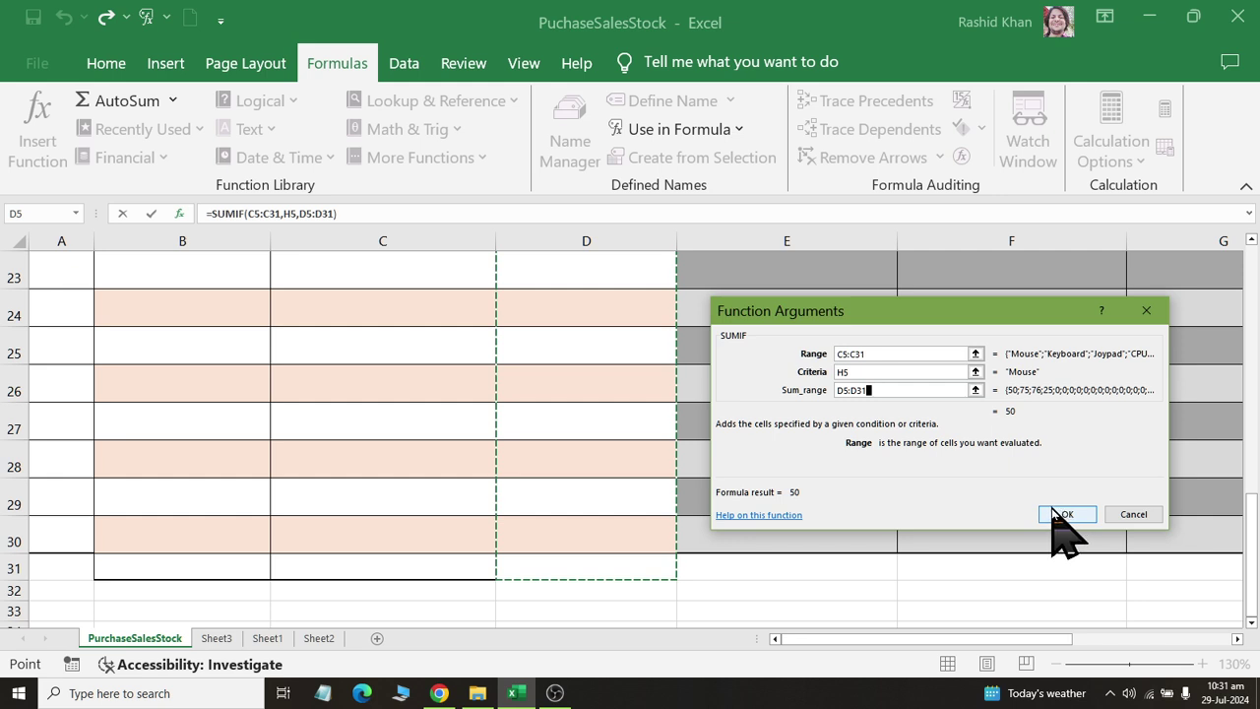
Confirm the Mouse purchases SUMIF in I5 and check the Mouse quantity in D5
{"action": "left_click", "coordinate": [1063, 516]}
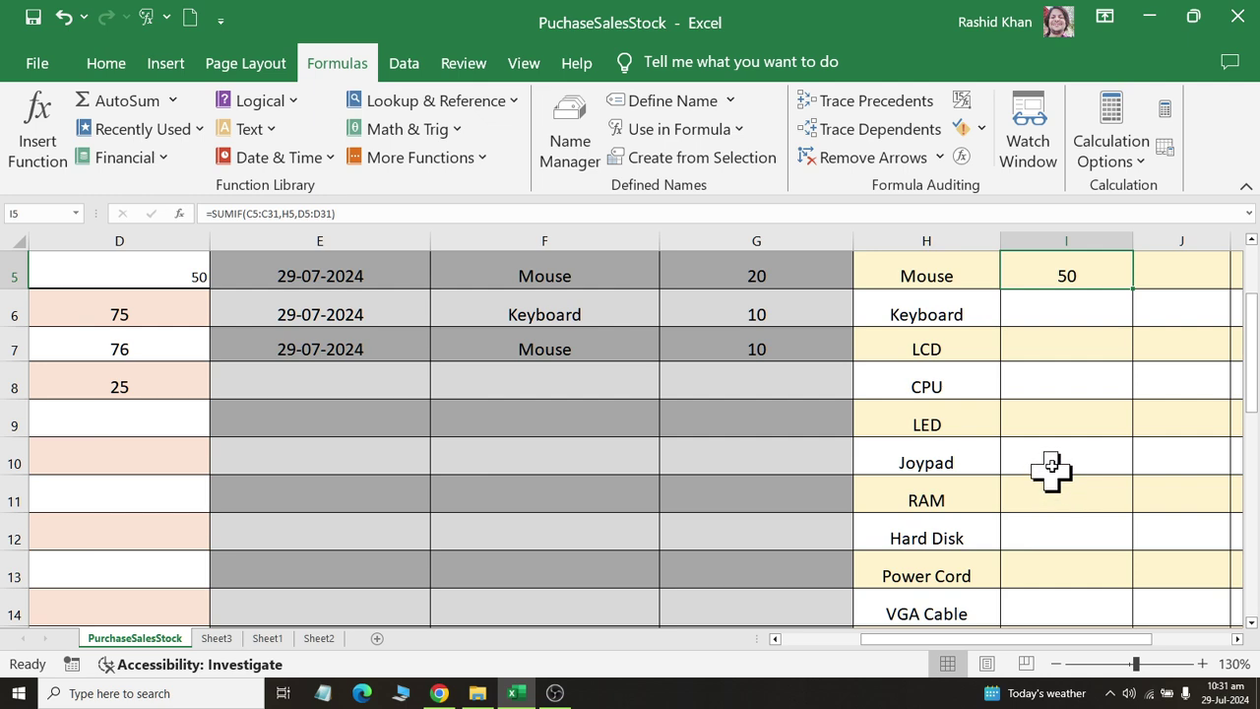
{"action": "scroll", "coordinate": [1078, 354], "scroll_direction": "up", "scroll_amount": 1}
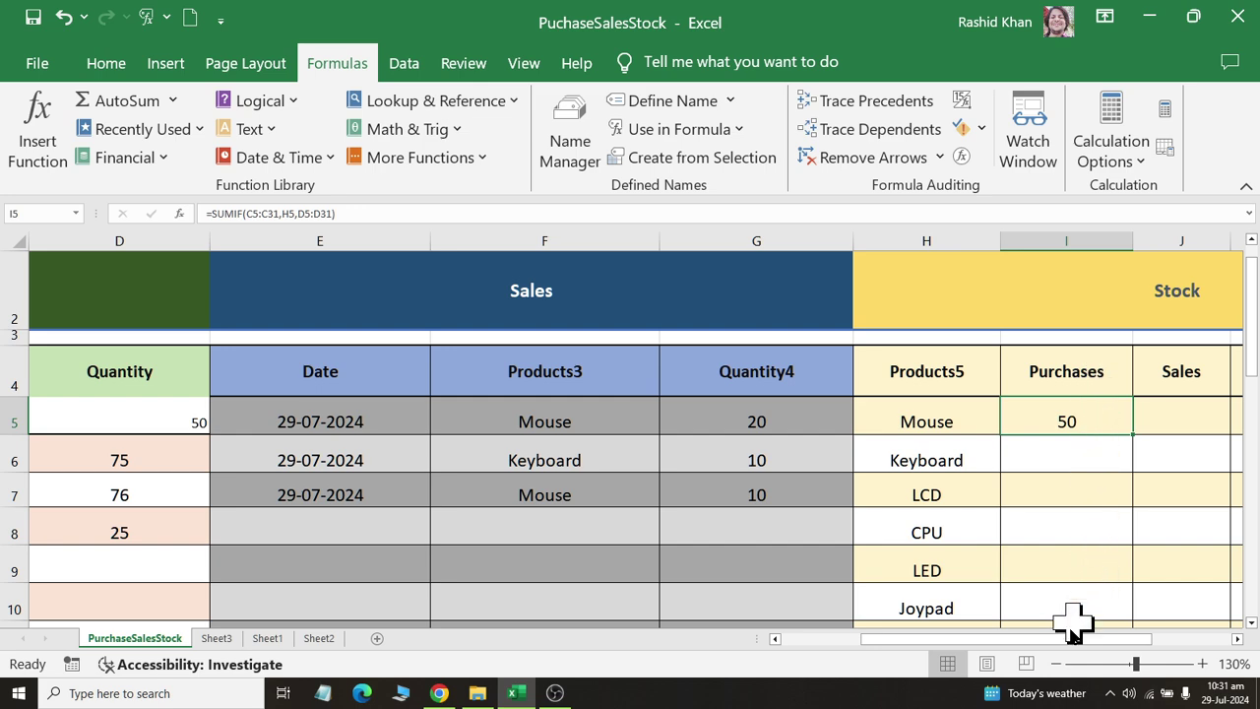
{"action": "left_click_drag", "start_coordinate": [1067, 639], "coordinate": [960, 672]}
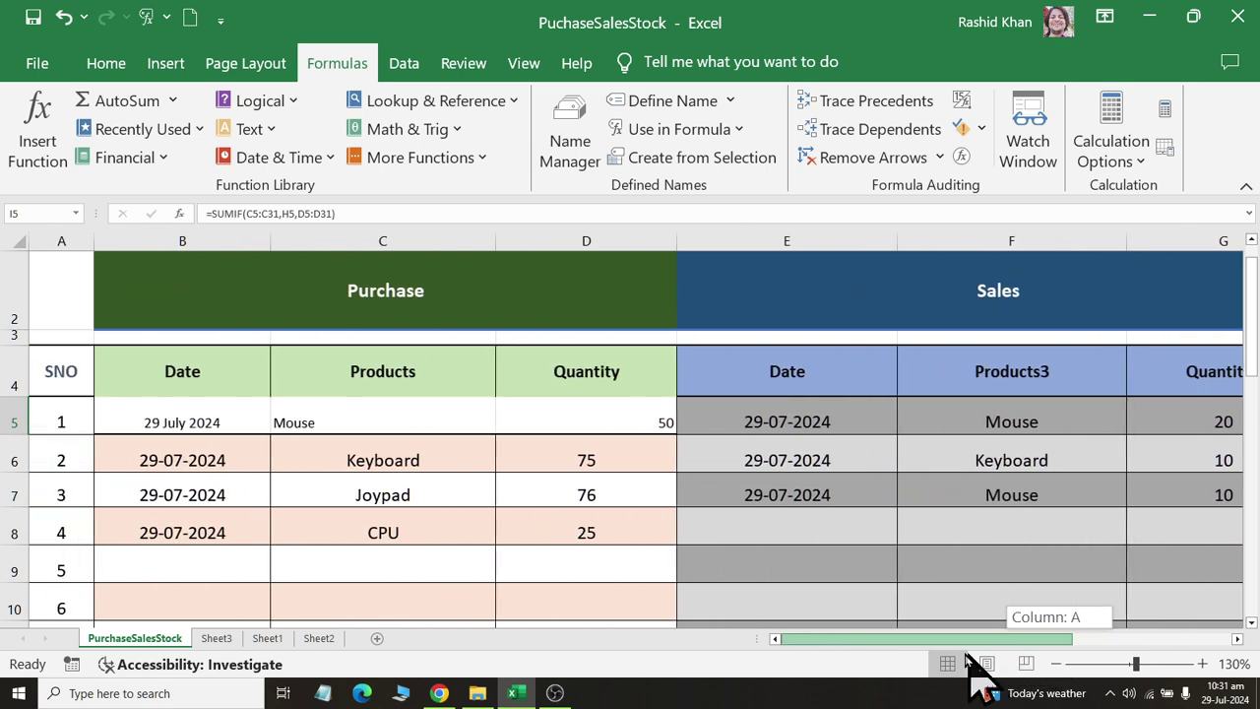
{"action": "scroll", "coordinate": [383, 509], "scroll_direction": "up", "scroll_amount": 1}
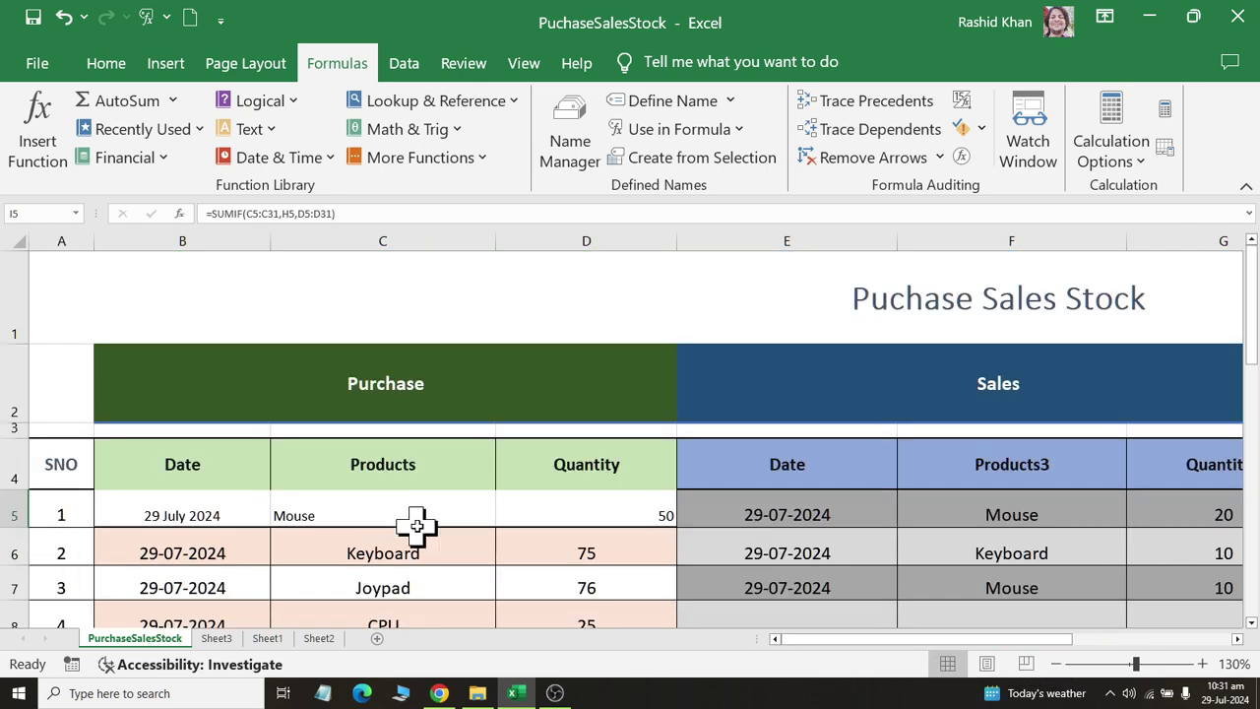
{"action": "left_click", "coordinate": [633, 516]}
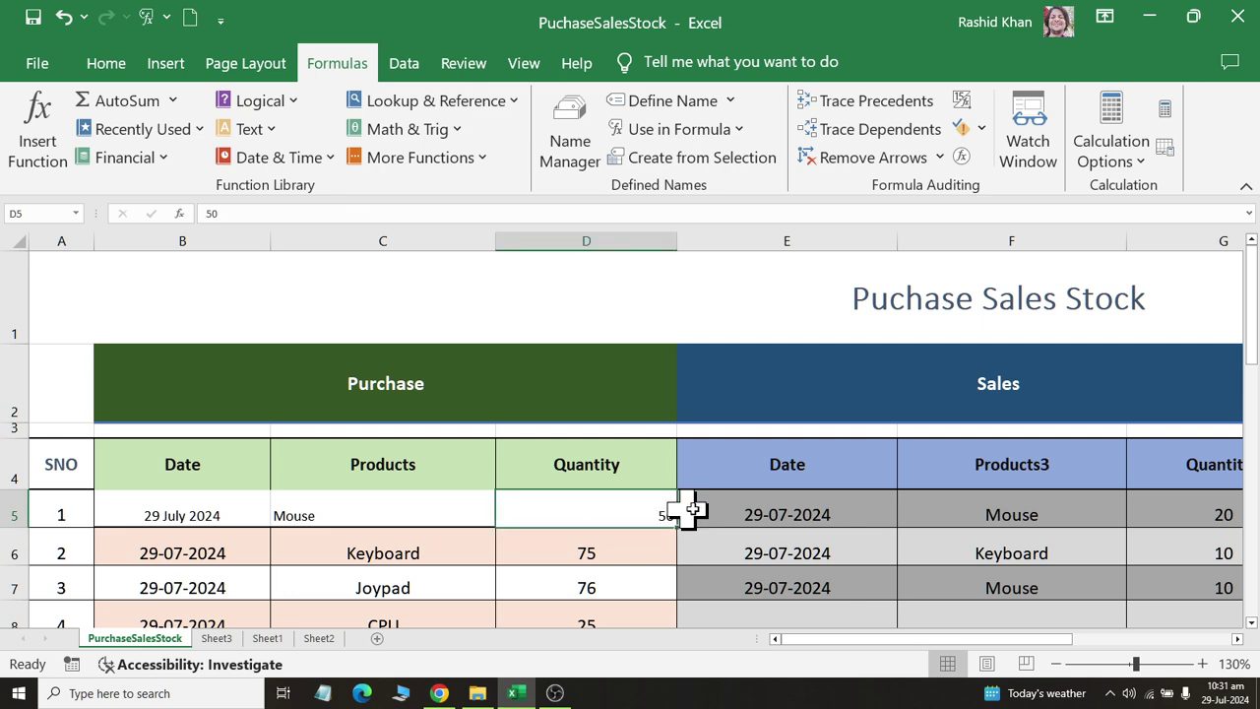
{"action": "scroll", "coordinate": [713, 504], "scroll_direction": "down", "scroll_amount": 1}
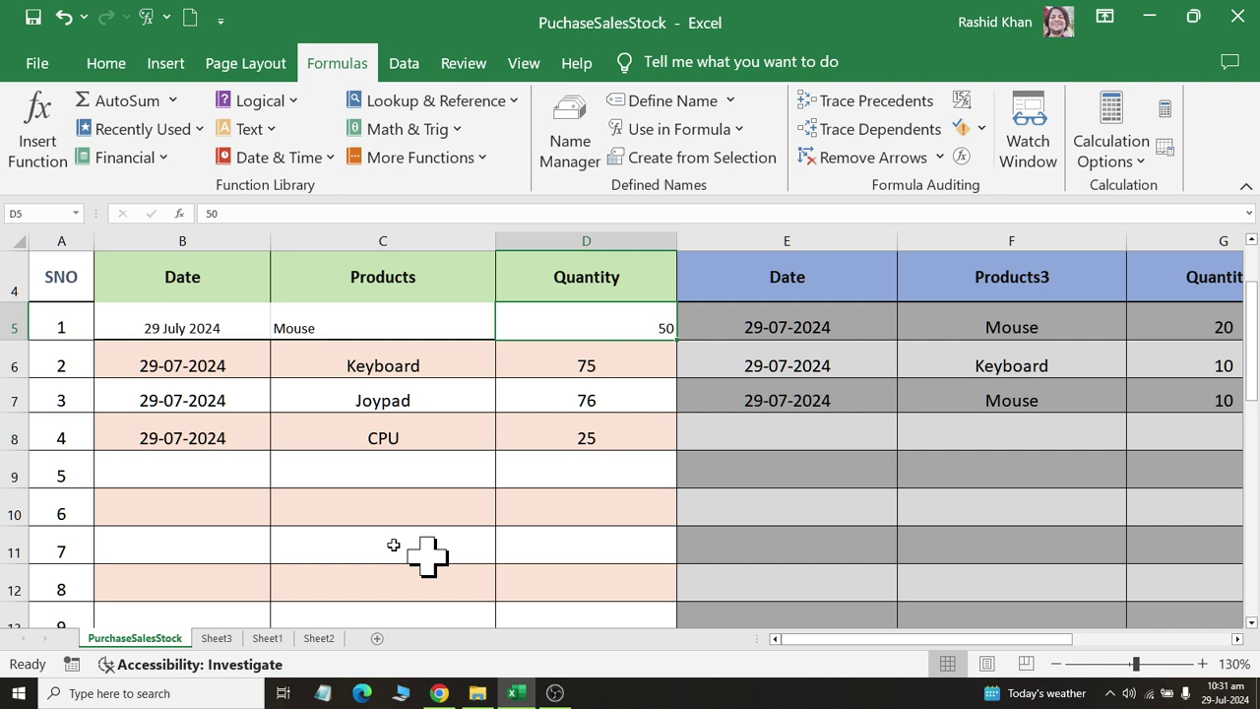
Log a Mouse purchase of 40 on 29-07-2024 in row 9, then return to I5 showing 90
{"action": "left_click", "coordinate": [146, 477]}
{"action": "type", "text": "29-07-2024"}
{"action": "key", "text": "Tab"}
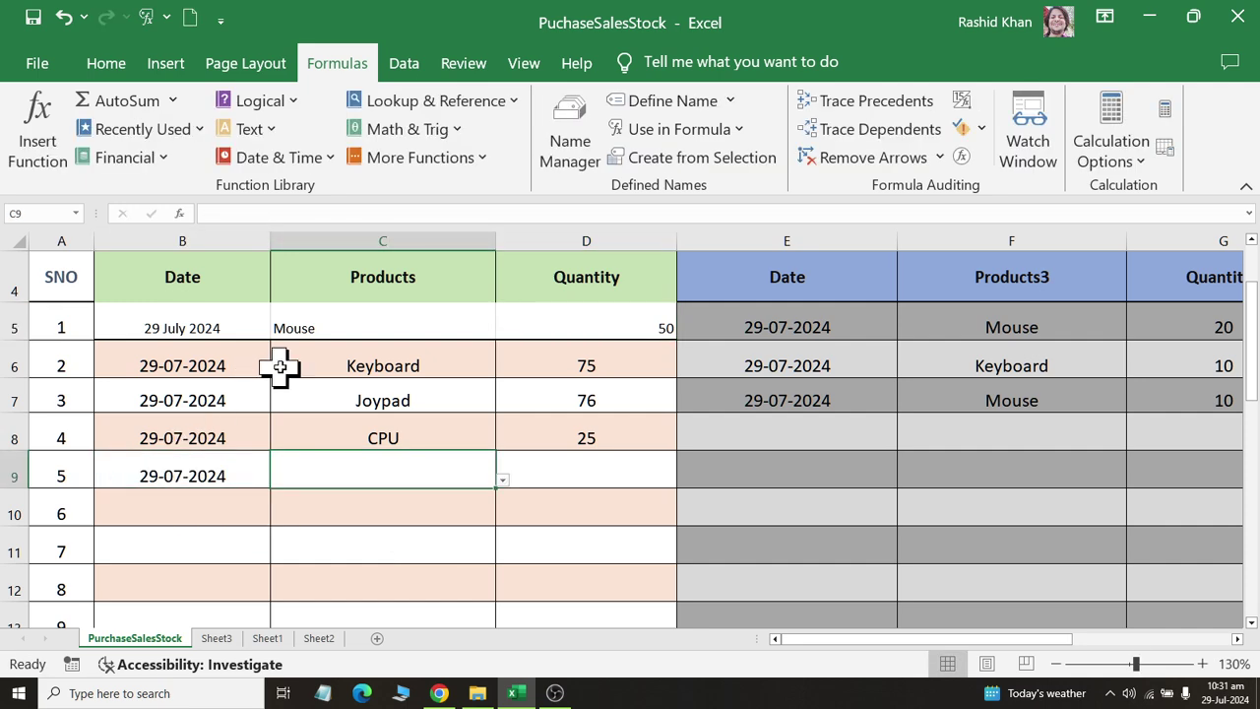
{"action": "type", "text": "Mouse"}
{"action": "key", "text": "Tab"}
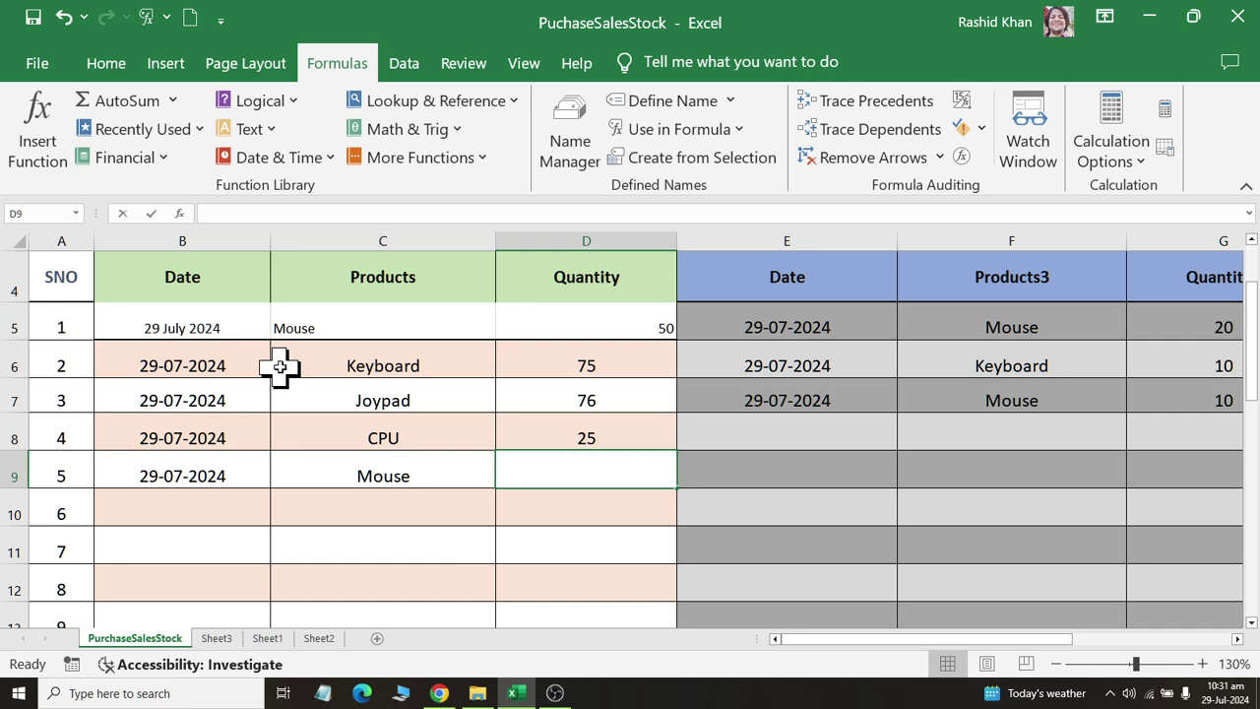
{"action": "type", "text": "40"}
{"action": "key", "text": "Return"}
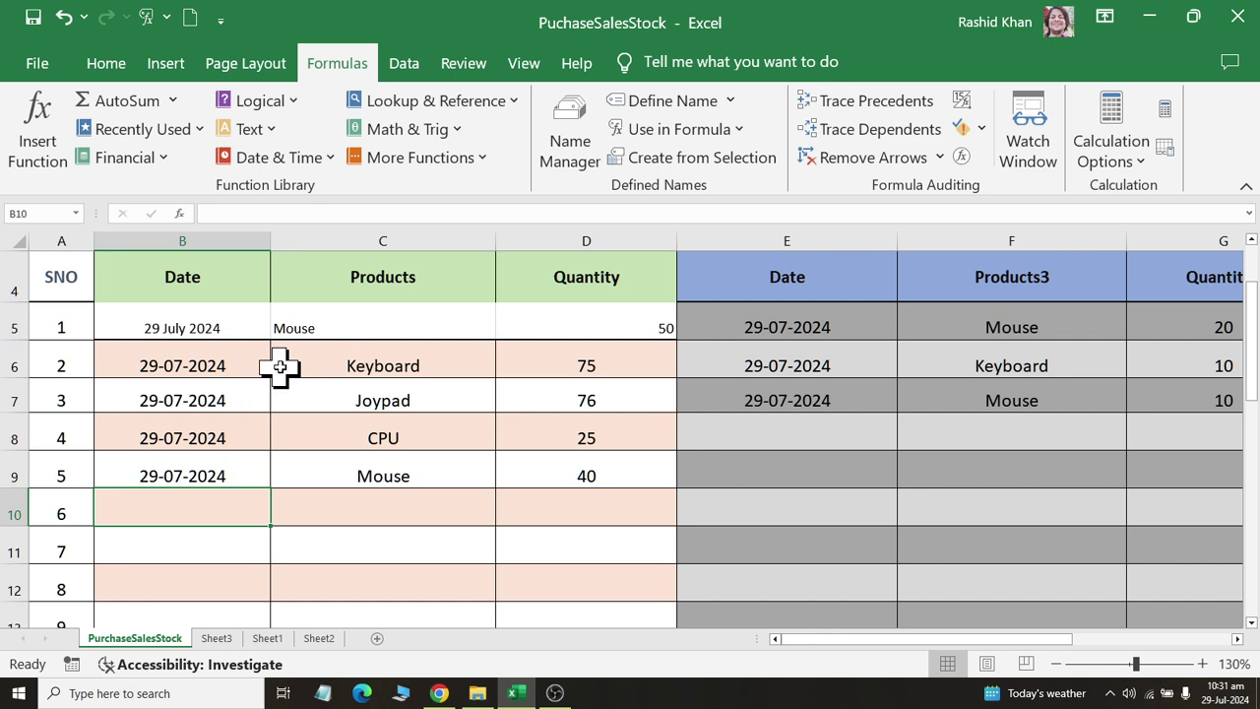
{"action": "key", "text": "Right"}
{"action": "key", "text": "Right"}
{"action": "key", "text": "Right"}
{"action": "key", "text": "Right"}
{"action": "key", "text": "Right"}
{"action": "key", "text": "Right"}
{"action": "key", "text": "Right"}
{"action": "key", "text": "Right"}
{"action": "key", "text": "Right"}
{"action": "key", "text": "Right"}
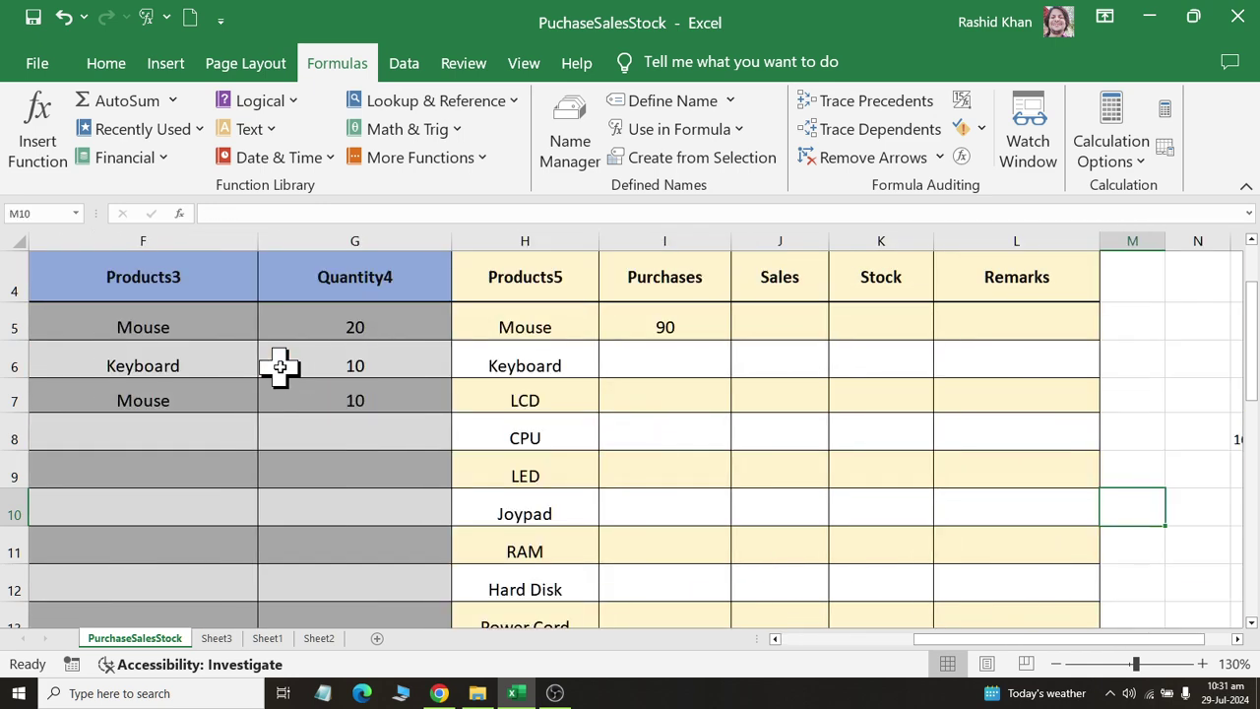
{"action": "key", "text": "Up"}
{"action": "key", "text": "Up"}
{"action": "key", "text": "Up"}
{"action": "key", "text": "Up"}
{"action": "key", "text": "Up"}
{"action": "key", "text": "Up"}
{"action": "key", "text": "Right"}
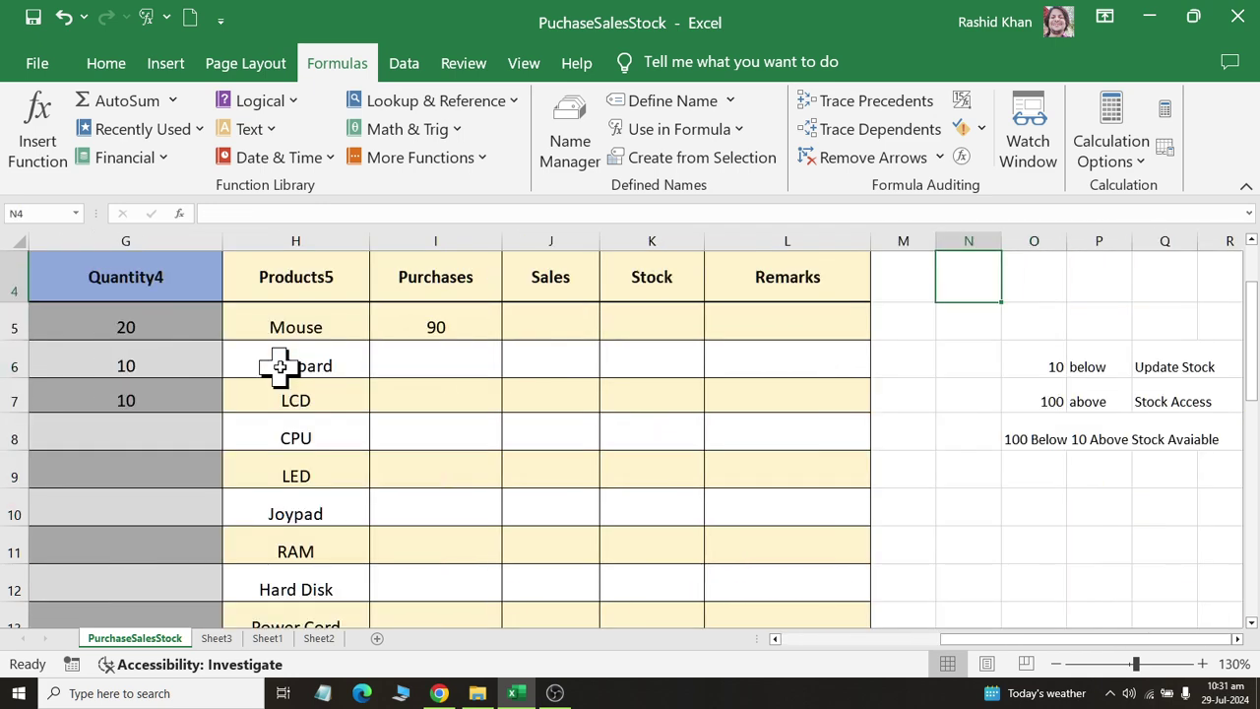
{"action": "key", "text": "Left"}
{"action": "key", "text": "Left"}
{"action": "key", "text": "Left"}
{"action": "key", "text": "Left"}
{"action": "key", "text": "Left"}
{"action": "key", "text": "Down"}
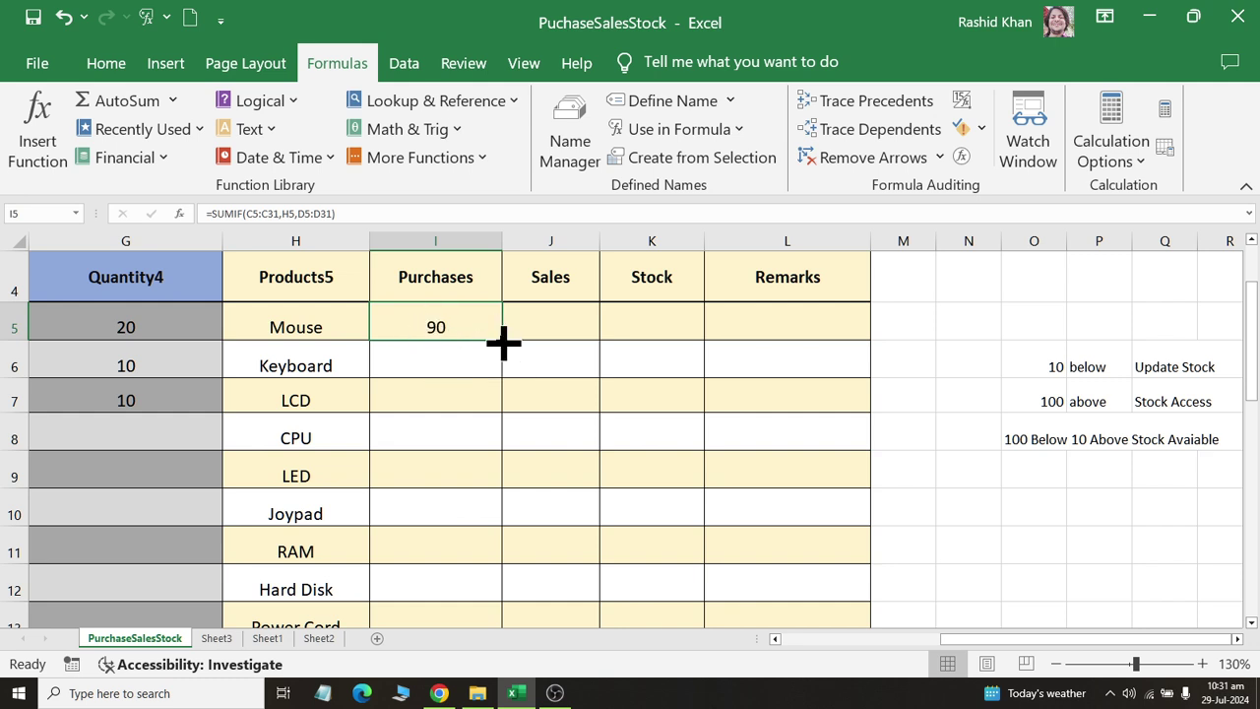
Fill the purchases SUMIF from I5 down to I18
{"action": "mouse_move", "coordinate": [503, 342]}
{"action": "left_mouse_down"}
{"action": "mouse_move", "coordinate": [495, 519]}
{"action": "mouse_move", "coordinate": [478, 556]}
{"action": "left_mouse_up"}
{"action": "scroll", "coordinate": [469, 554], "scroll_direction": "up", "scroll_amount": 3}
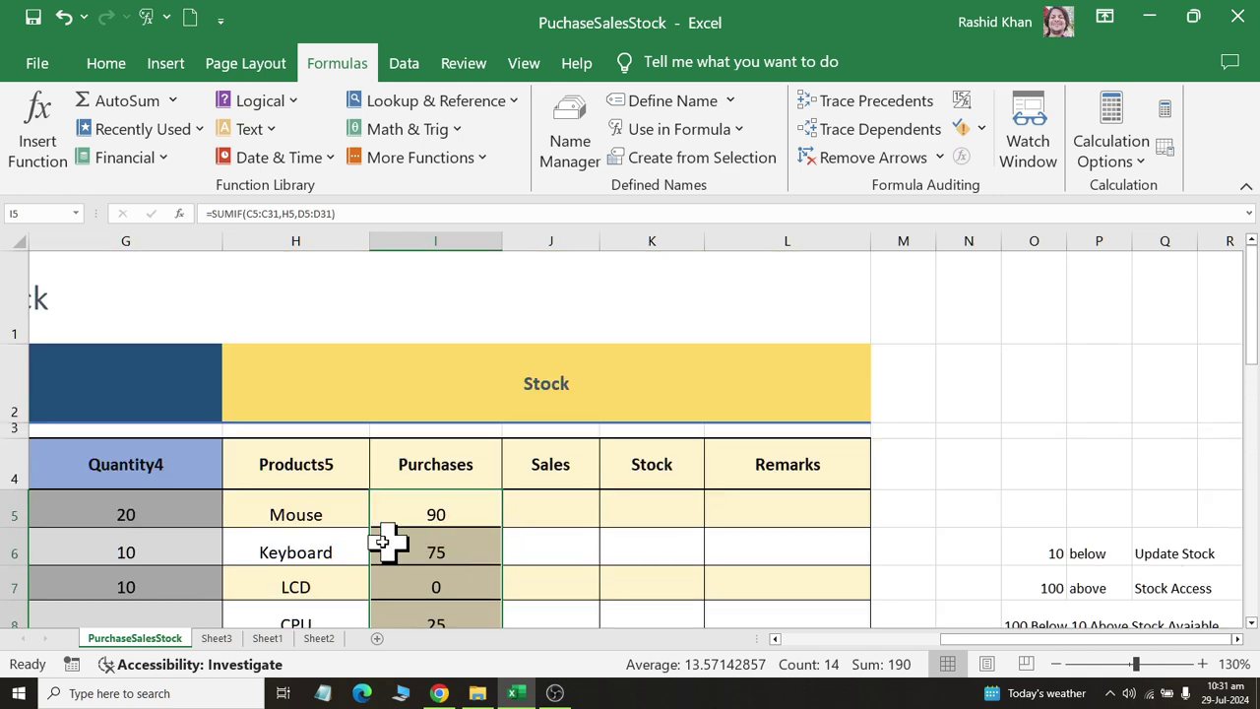
{"action": "left_click", "coordinate": [303, 512]}
{"action": "left_click", "coordinate": [417, 511]}
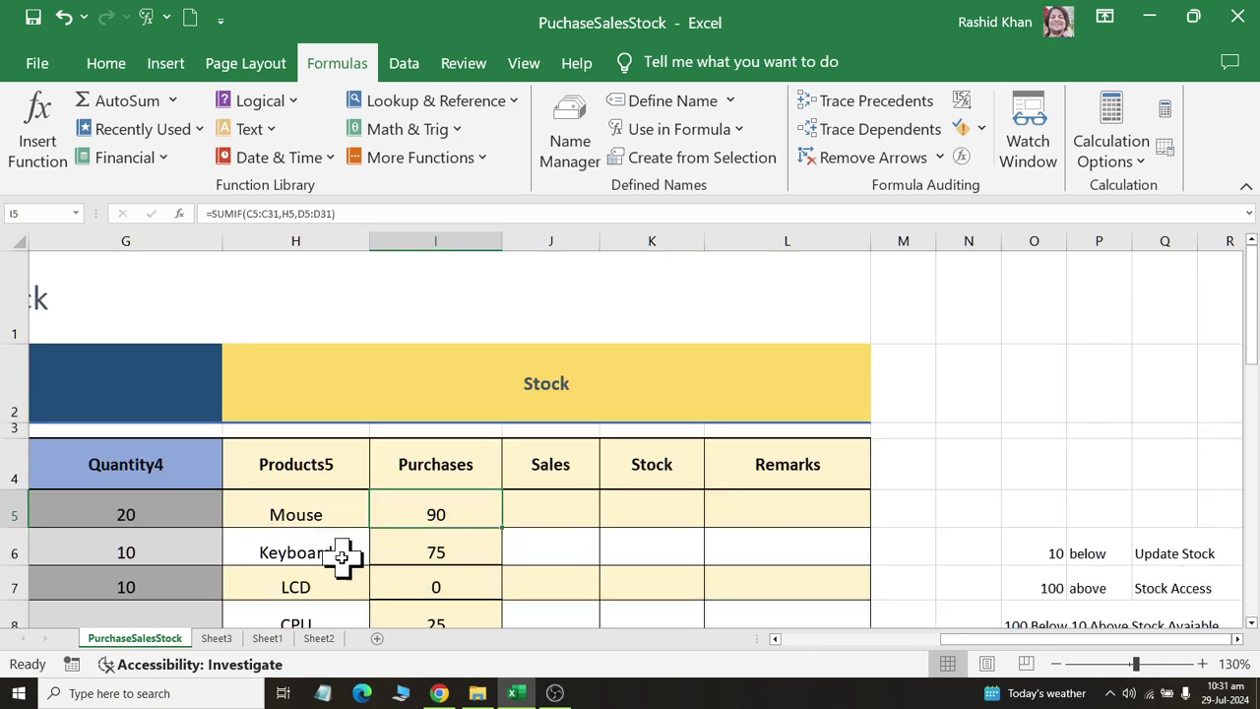
Check the copied formulas for Keyboard 75, LCD 0 and CPU 25
{"action": "left_click", "coordinate": [324, 554]}
{"action": "left_click", "coordinate": [415, 551]}
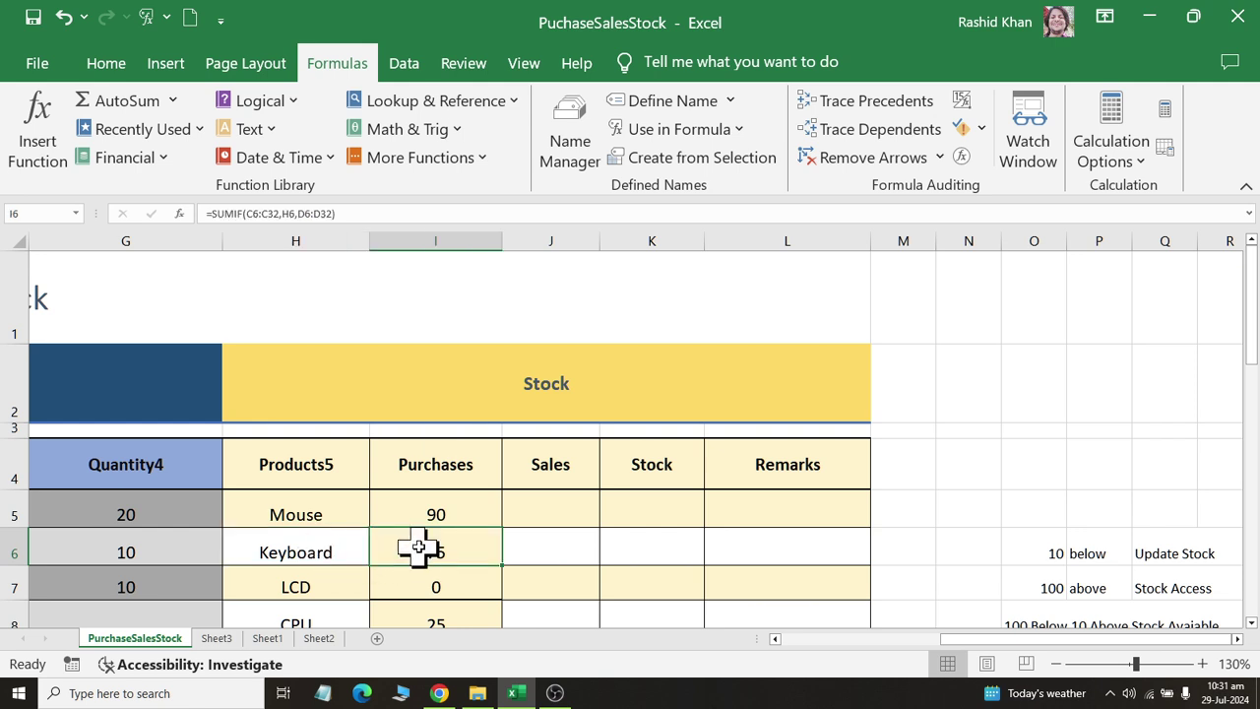
{"action": "left_click", "coordinate": [311, 583]}
{"action": "left_click", "coordinate": [423, 591]}
{"action": "left_click", "coordinate": [357, 613]}
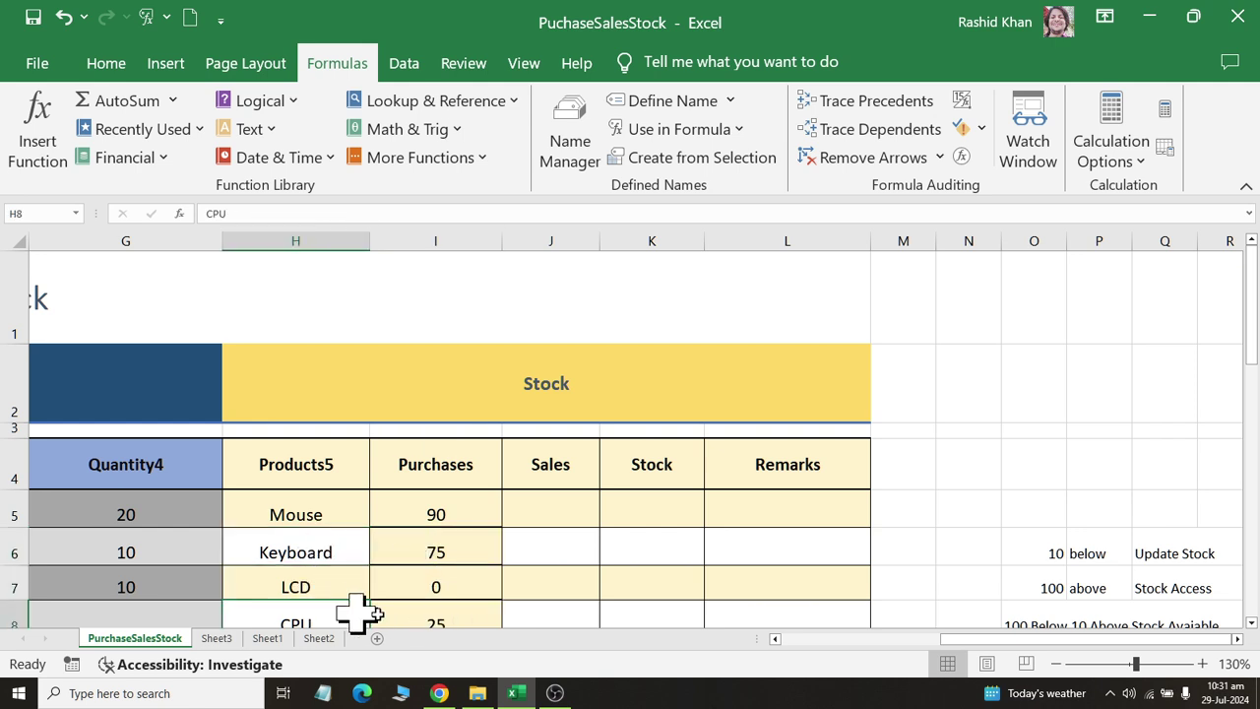
{"action": "scroll", "coordinate": [433, 615], "scroll_direction": "down", "scroll_amount": 2}
{"action": "left_click", "coordinate": [453, 307]}
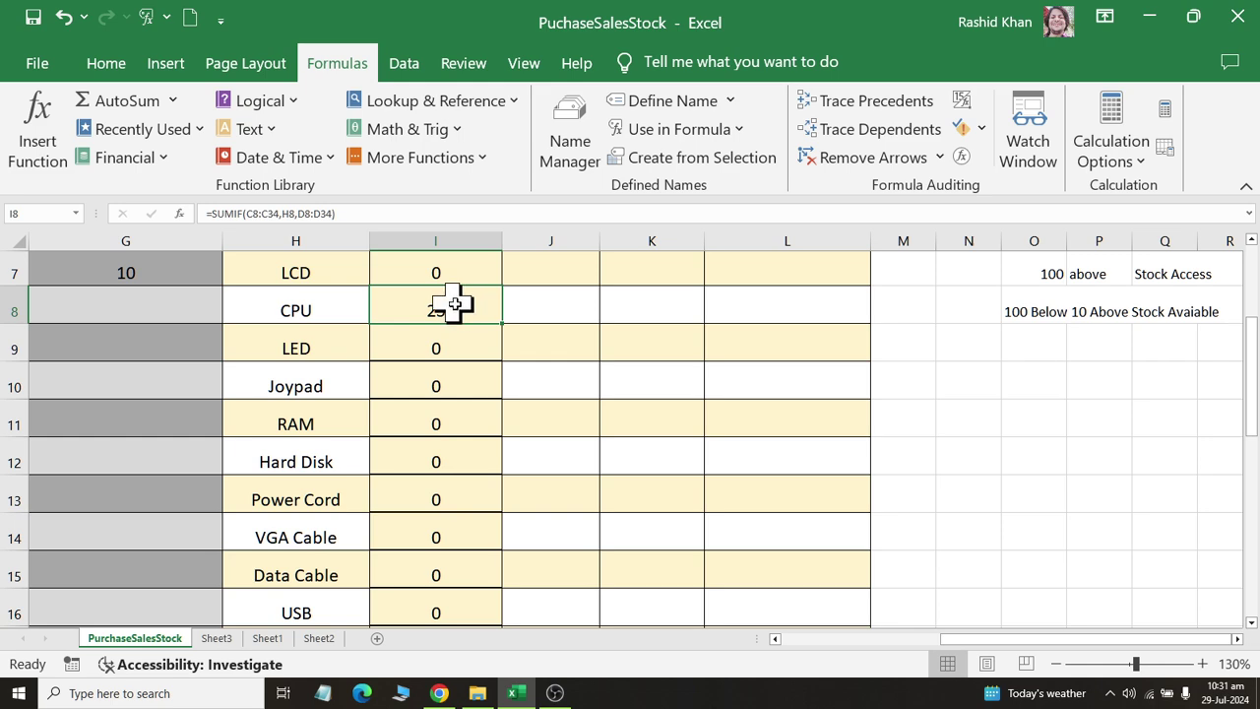
{"action": "scroll", "coordinate": [463, 315], "scroll_direction": "up", "scroll_amount": 1}
{"action": "scroll", "coordinate": [484, 332], "scroll_direction": "up", "scroll_amount": 1}
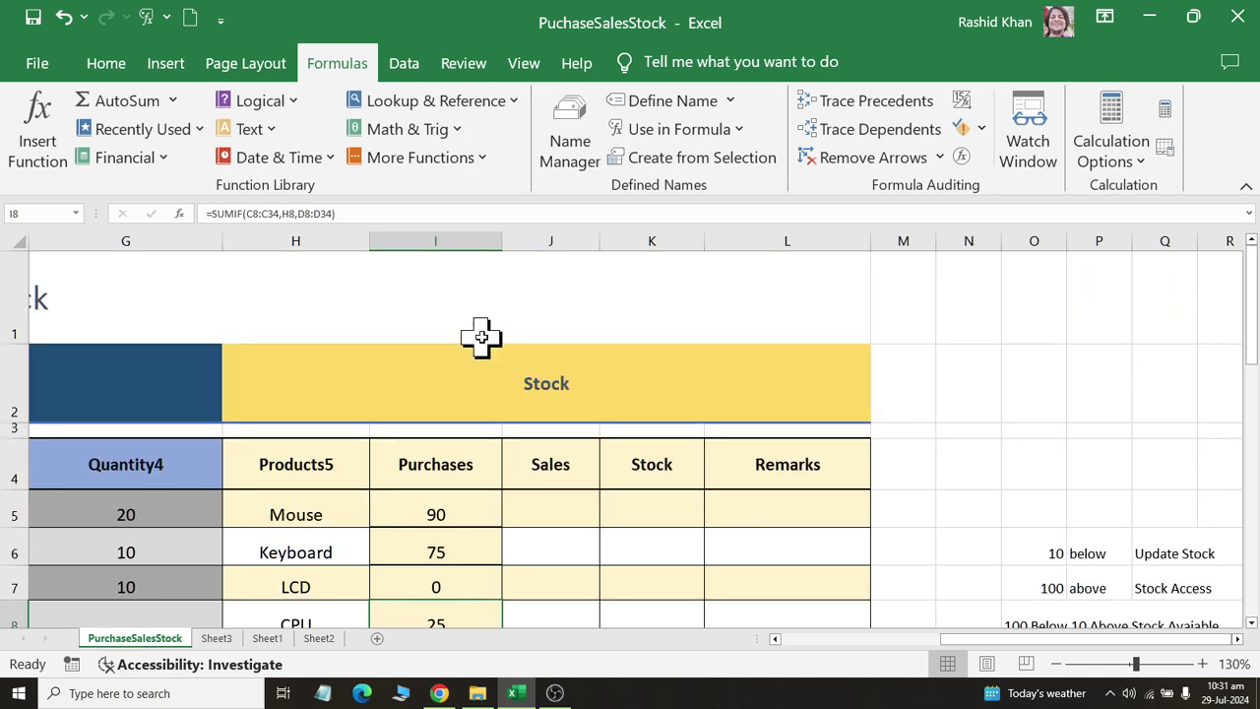
{"action": "left_click", "coordinate": [548, 511]}
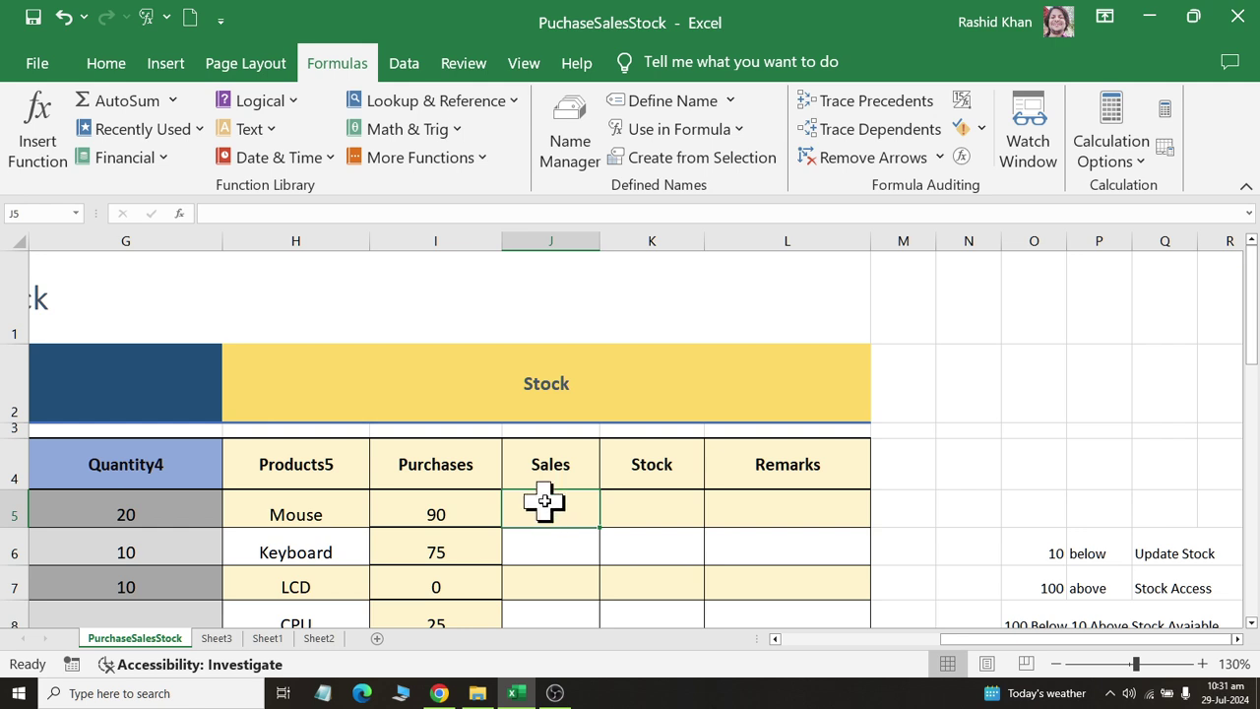
Insert SUMIF in J5 with the sold products F5:F31 as its range
{"action": "left_click", "coordinate": [409, 138]}
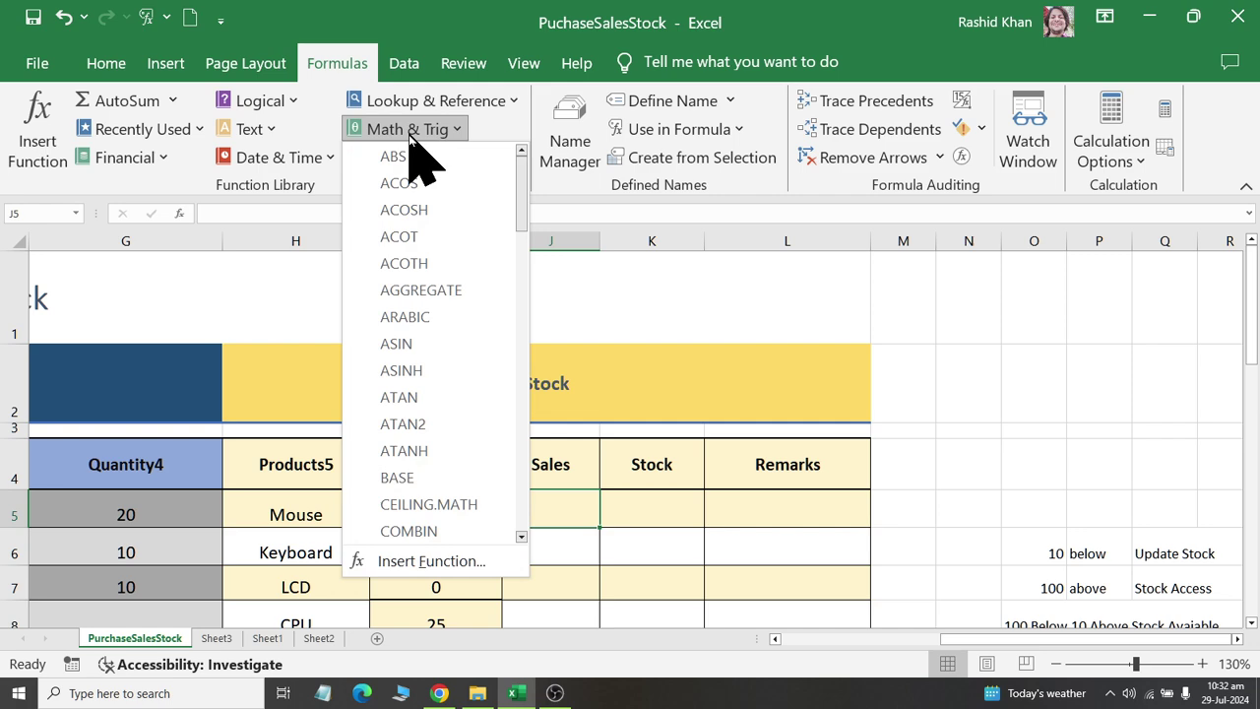
{"action": "left_click_drag", "start_coordinate": [518, 222], "coordinate": [499, 500]}
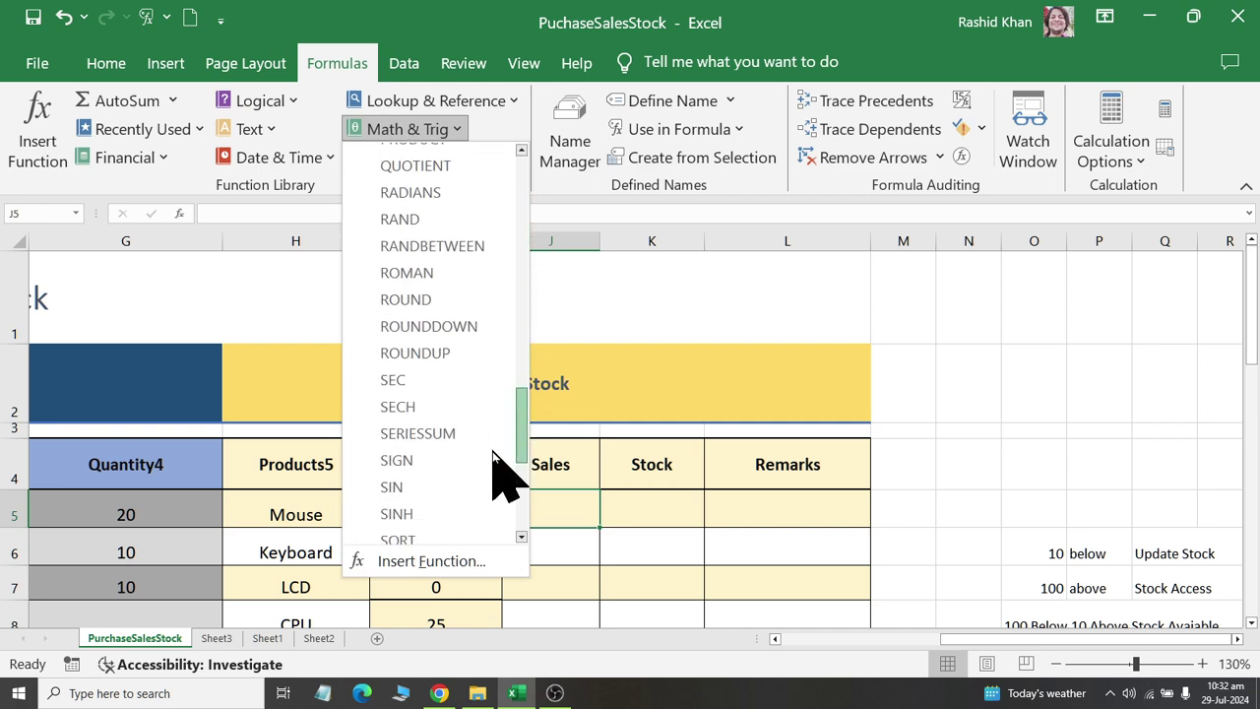
{"action": "left_click", "coordinate": [419, 397]}
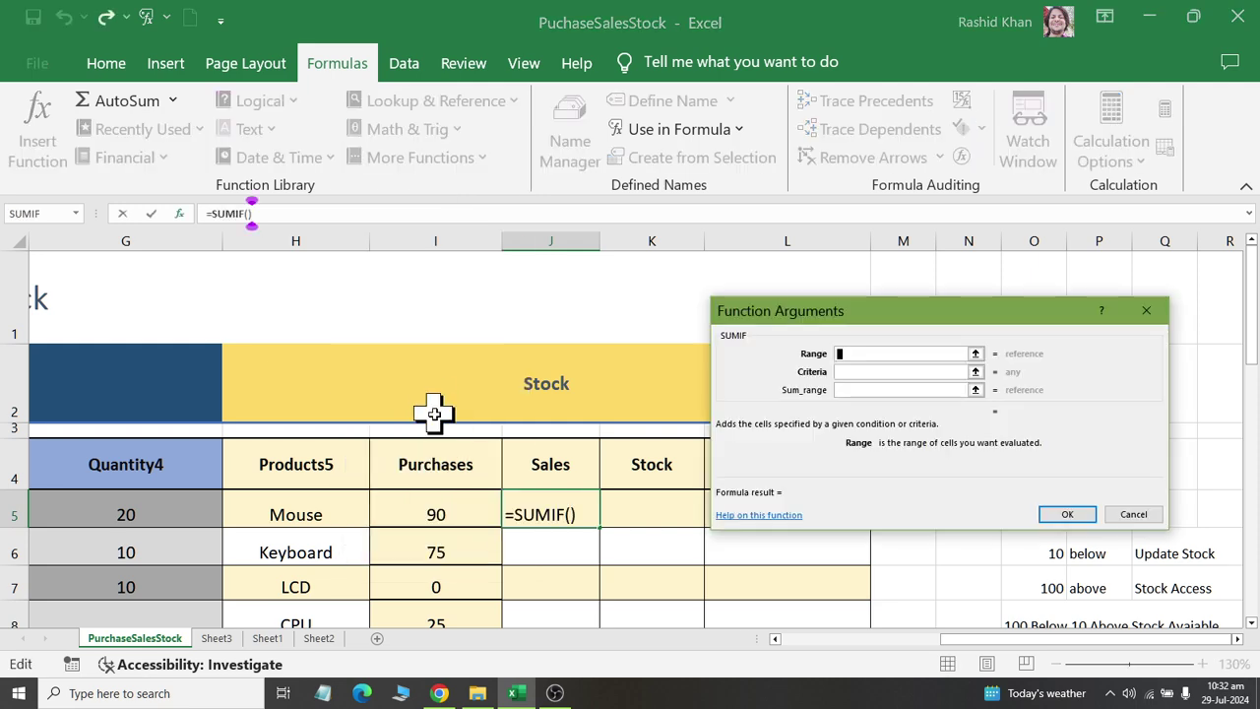
{"action": "left_click_drag", "start_coordinate": [985, 640], "coordinate": [908, 640]}
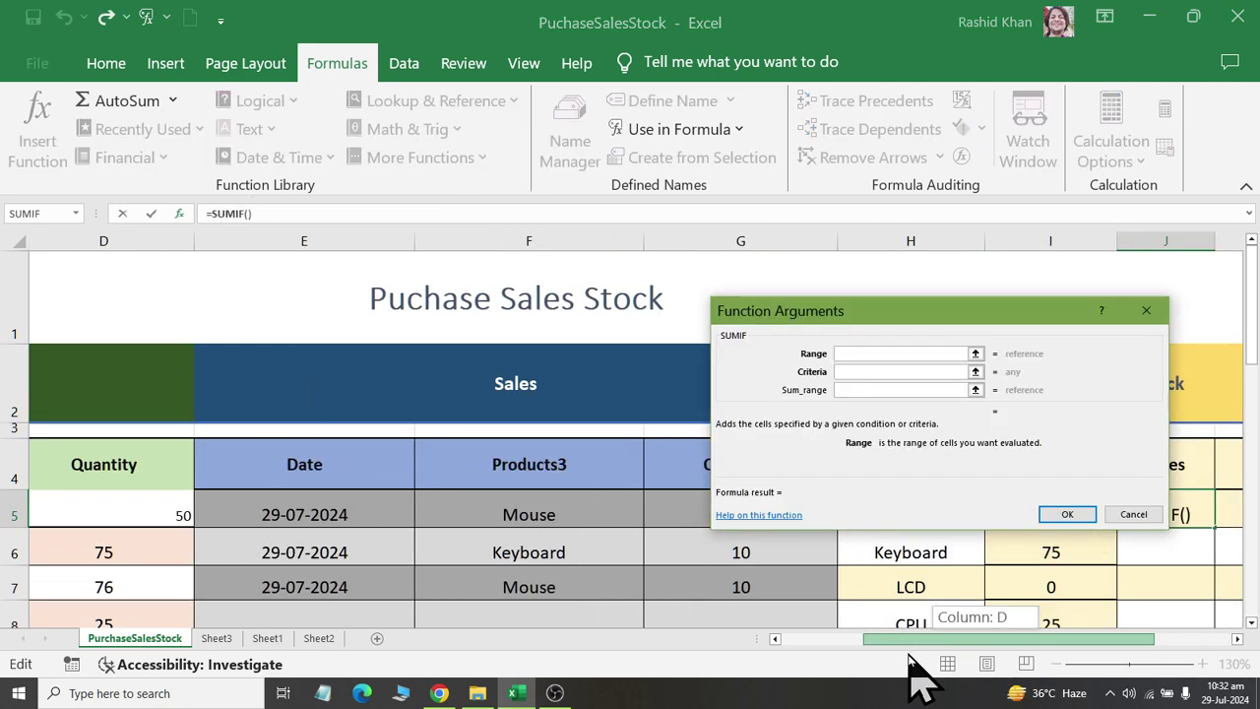
{"action": "left_click_drag", "start_coordinate": [569, 520], "coordinate": [576, 692]}
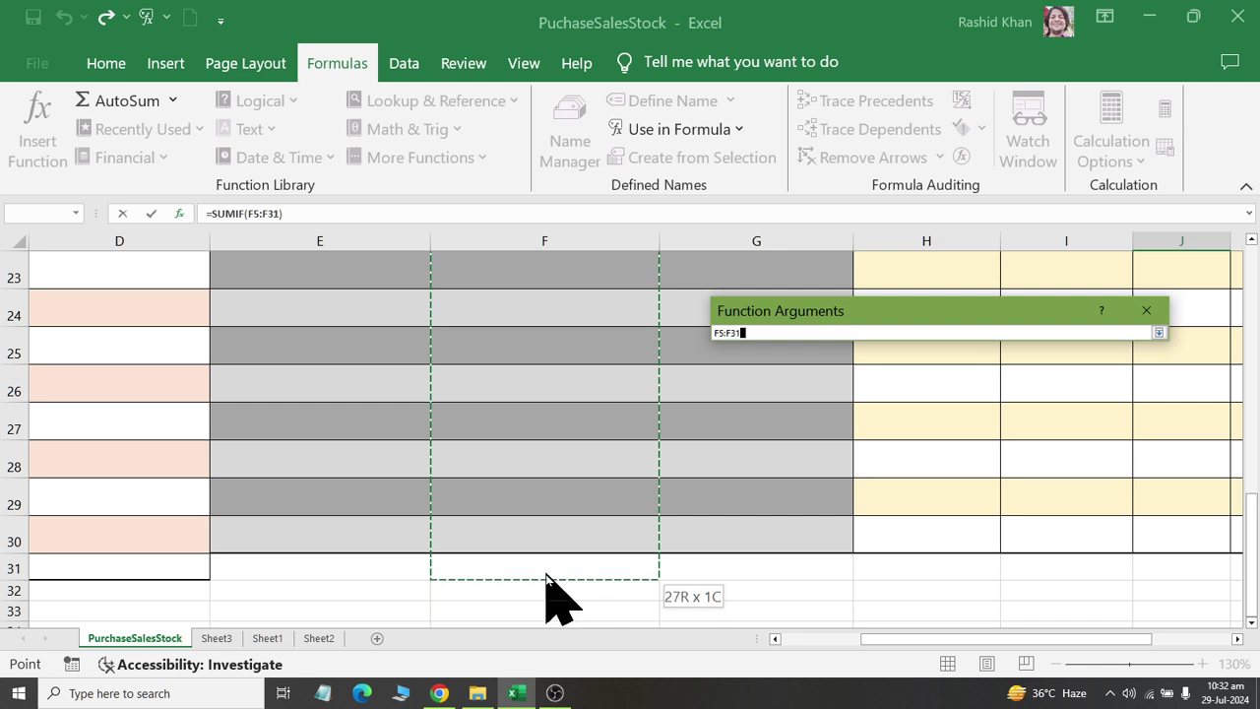
{"action": "left_click_drag", "start_coordinate": [551, 595], "coordinate": [548, 578]}
Set criteria H5 and sum range G5:G30, giving Mouse sales of 30
{"action": "left_click", "coordinate": [870, 374]}
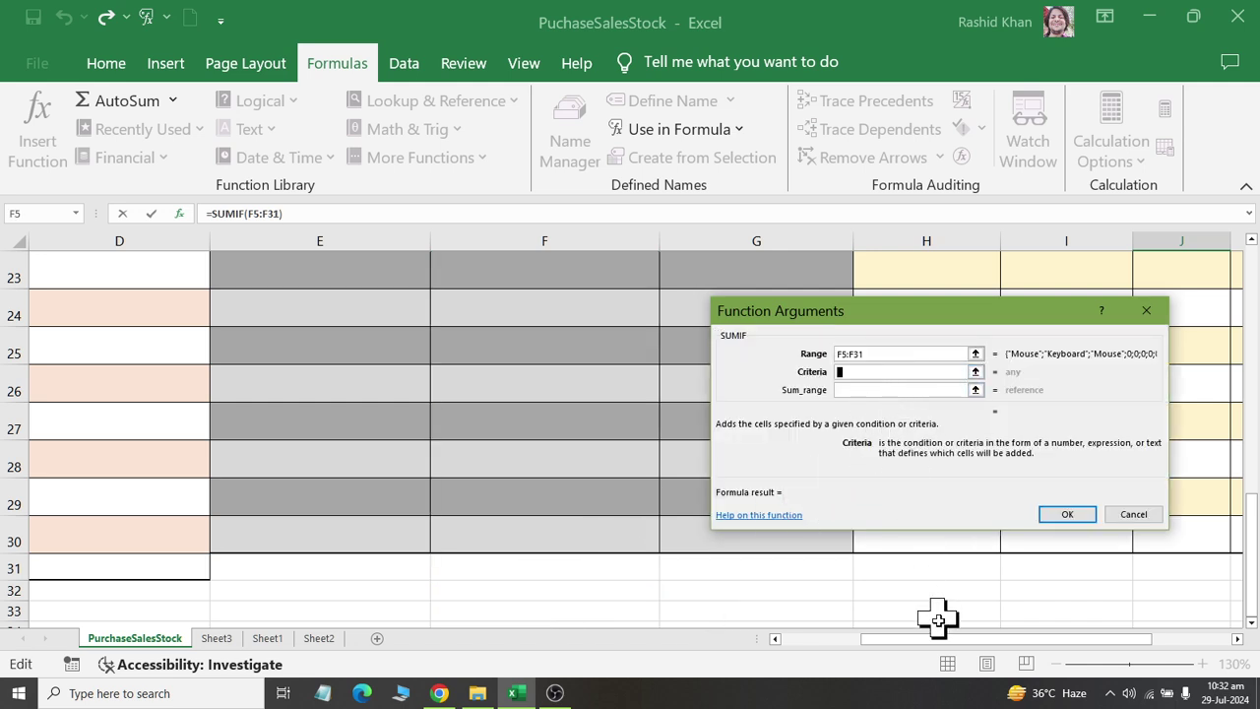
{"action": "left_click_drag", "start_coordinate": [914, 640], "coordinate": [965, 640]}
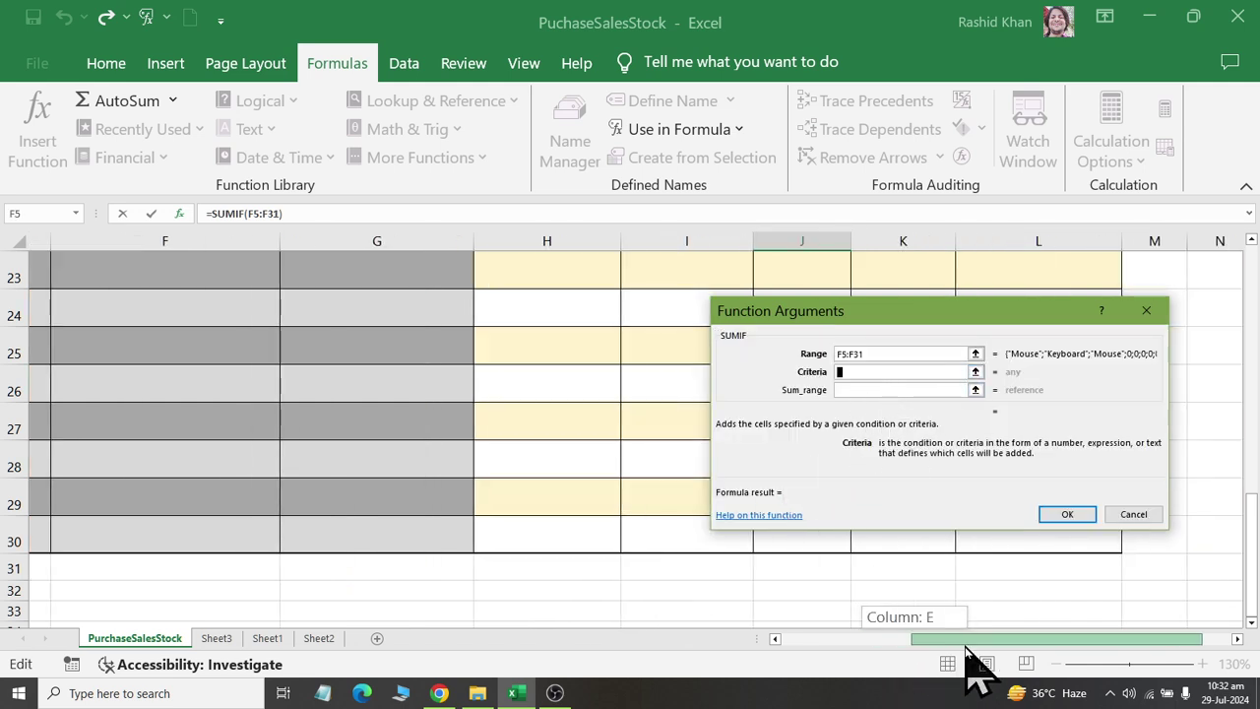
{"action": "scroll", "coordinate": [562, 495], "scroll_direction": "up", "scroll_amount": 7}
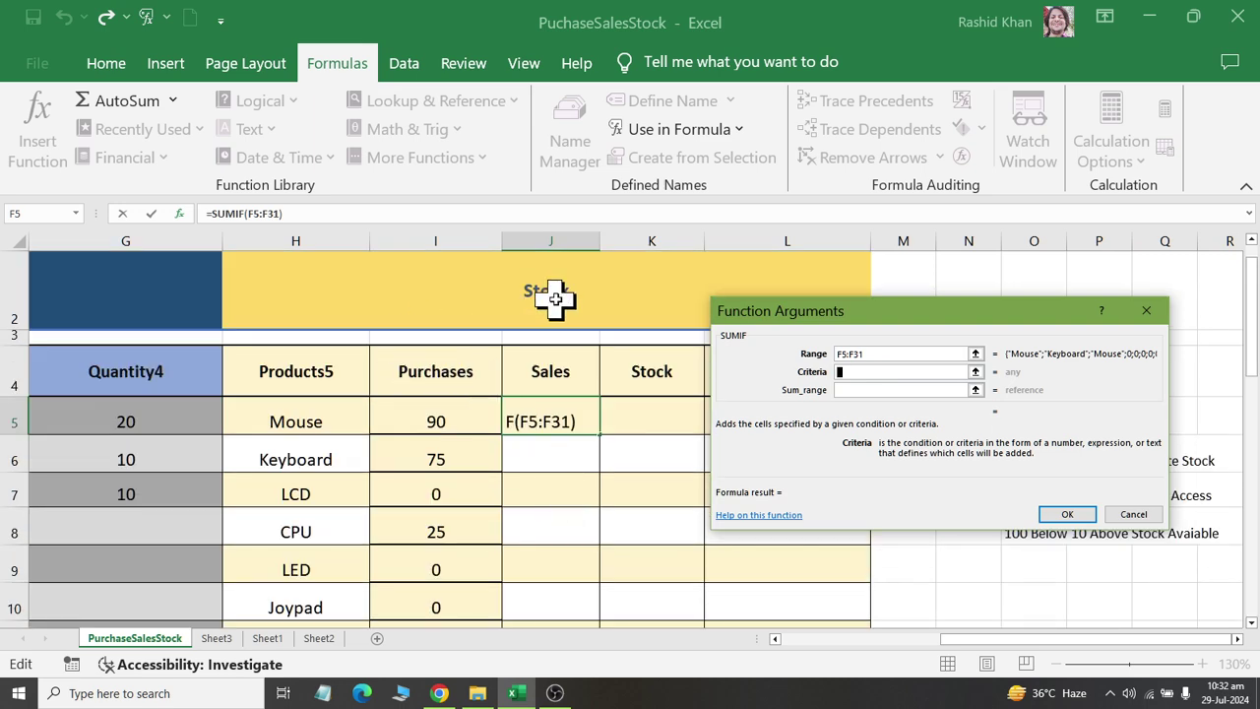
{"action": "left_click", "coordinate": [300, 423]}
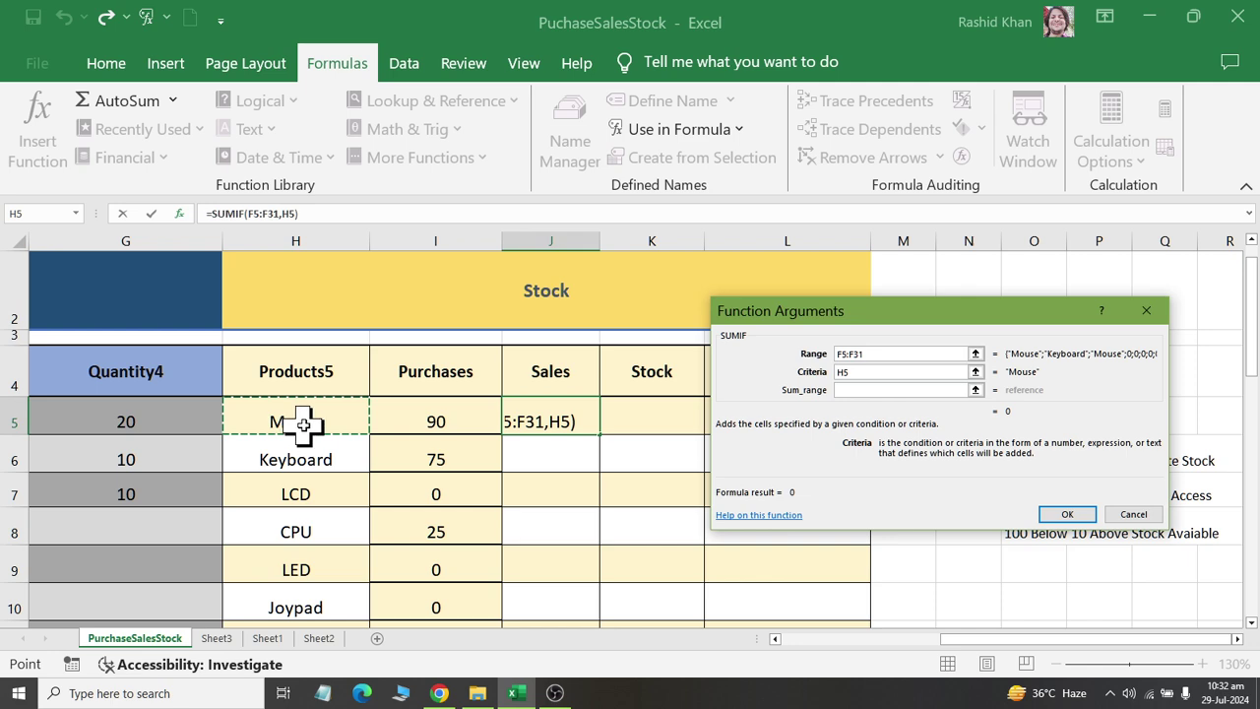
{"action": "left_click", "coordinate": [851, 391]}
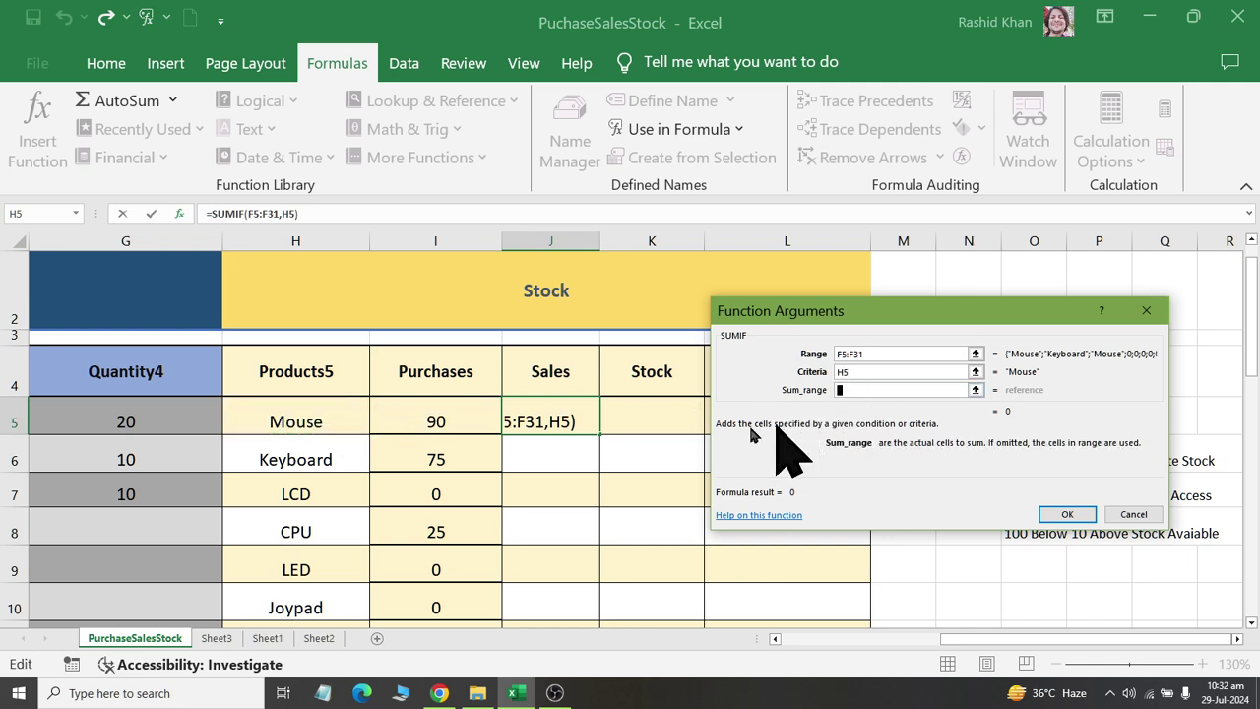
{"action": "left_click_drag", "start_coordinate": [989, 640], "coordinate": [936, 659]}
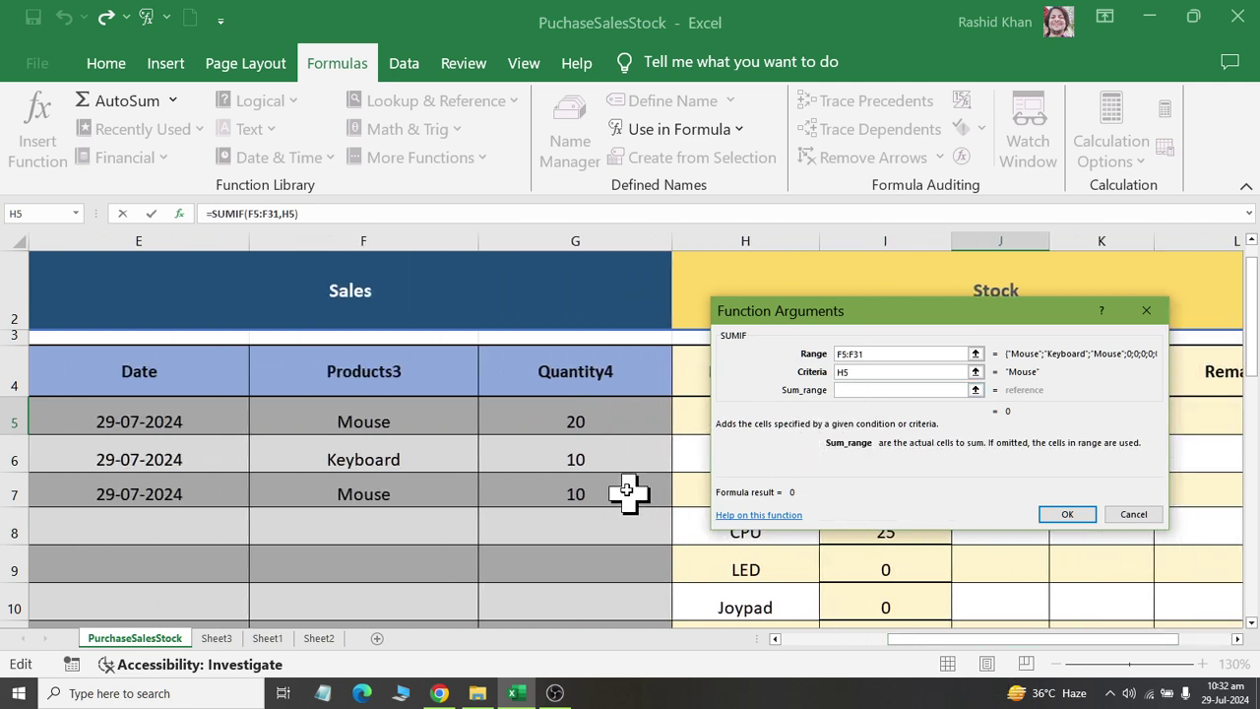
{"action": "scroll", "coordinate": [577, 422], "scroll_direction": "up", "scroll_amount": 1}
{"action": "mouse_move", "coordinate": [577, 519]}
{"action": "left_mouse_down"}
{"action": "mouse_move", "coordinate": [577, 610]}
{"action": "mouse_move", "coordinate": [577, 546]}
{"action": "left_mouse_up"}
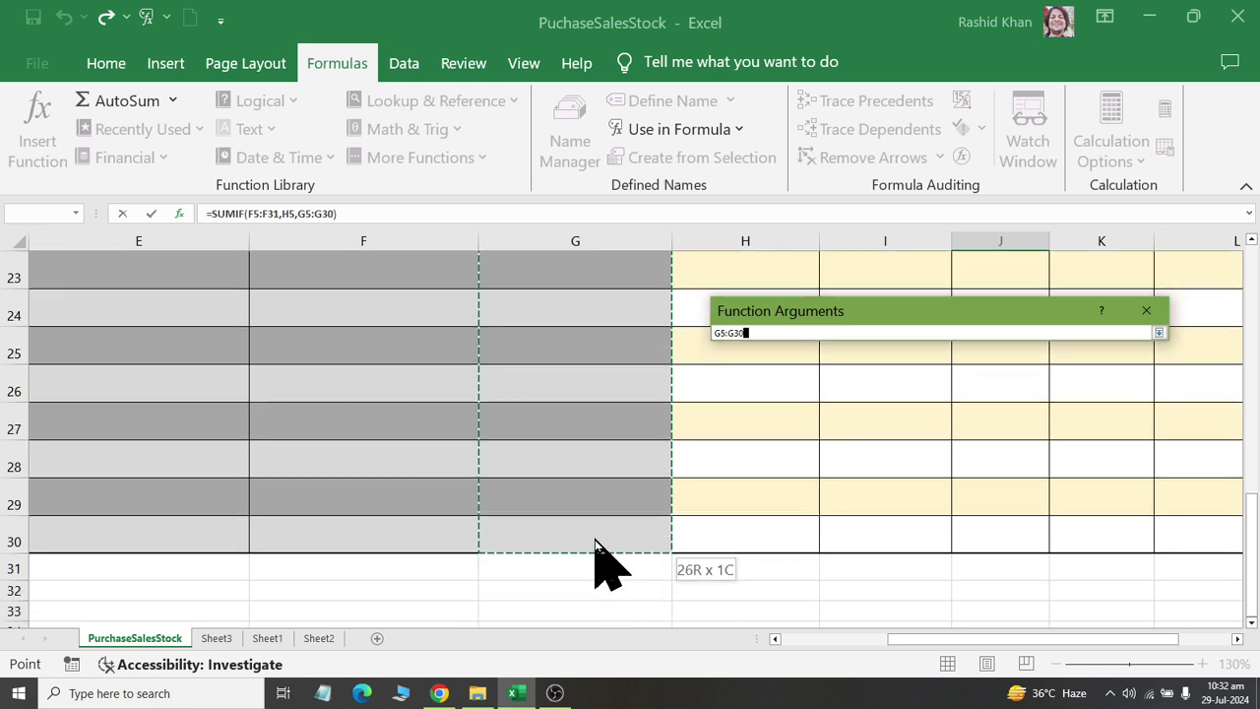
{"action": "left_click_drag", "start_coordinate": [577, 547], "coordinate": [596, 542]}
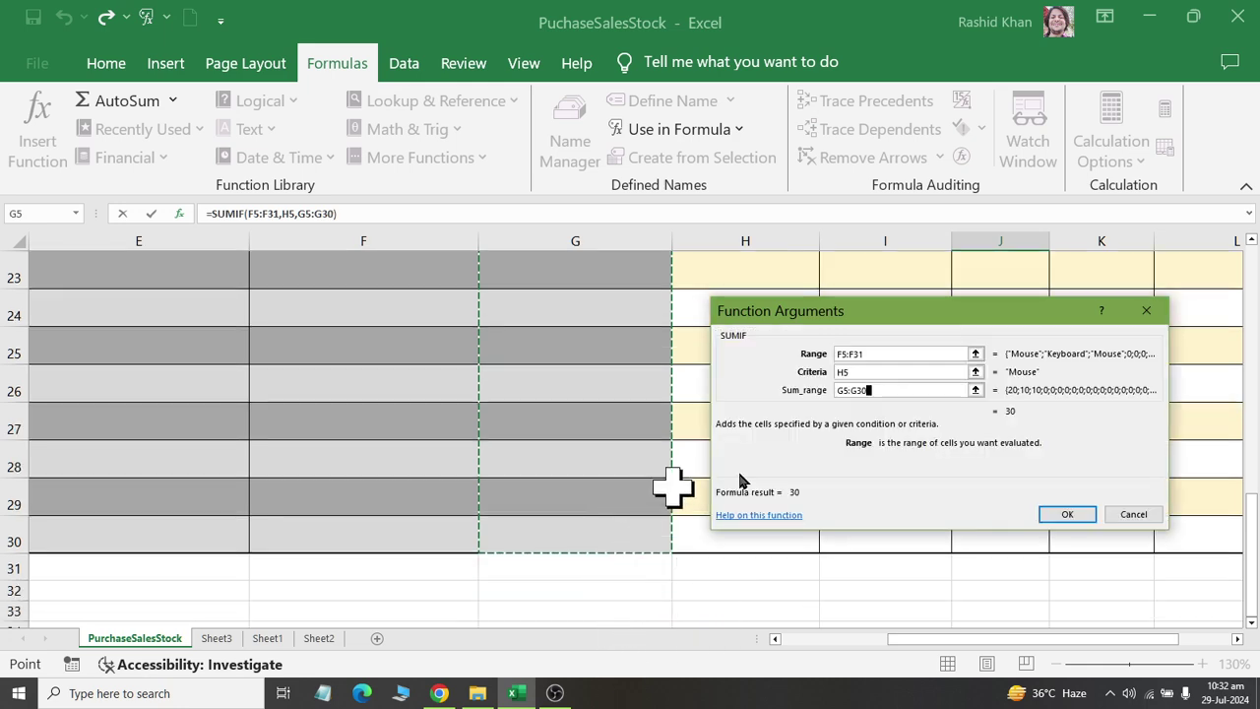
{"action": "left_click", "coordinate": [1068, 514]}
Compare with the purchases formula in I5 and the sold quantities 20 and 10
{"action": "scroll", "coordinate": [1053, 472], "scroll_direction": "up", "scroll_amount": 2}
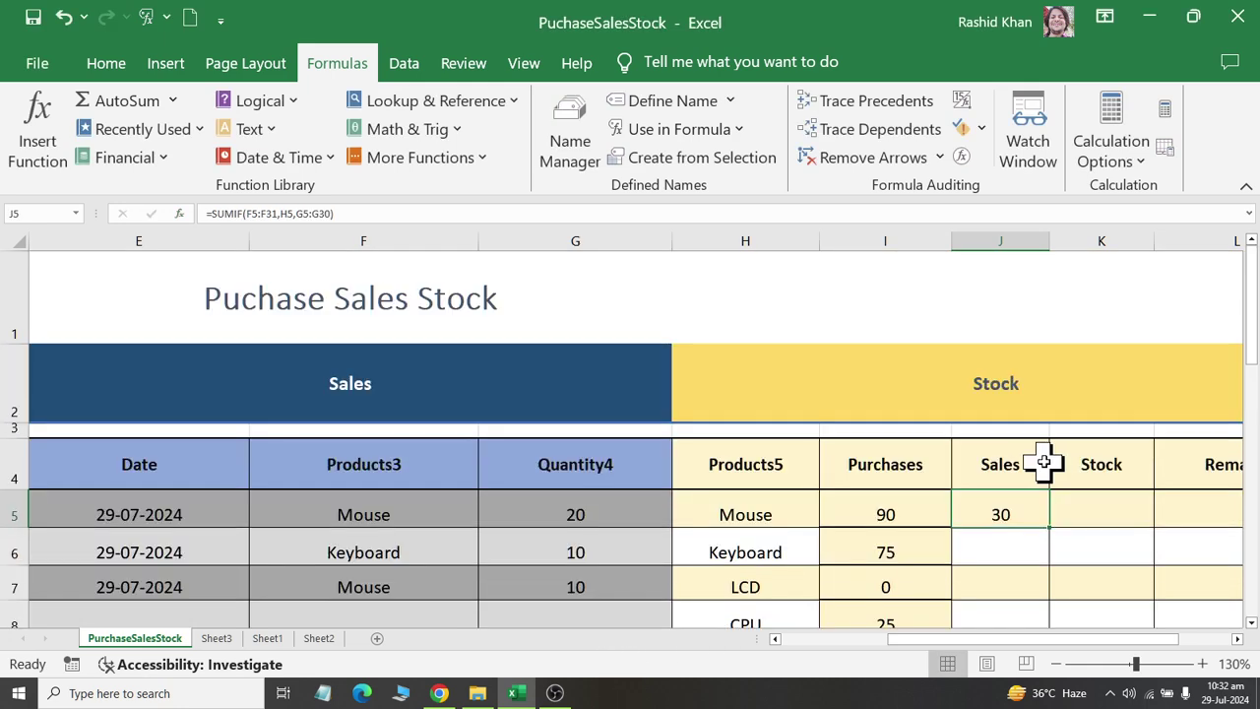
{"action": "left_click", "coordinate": [890, 514]}
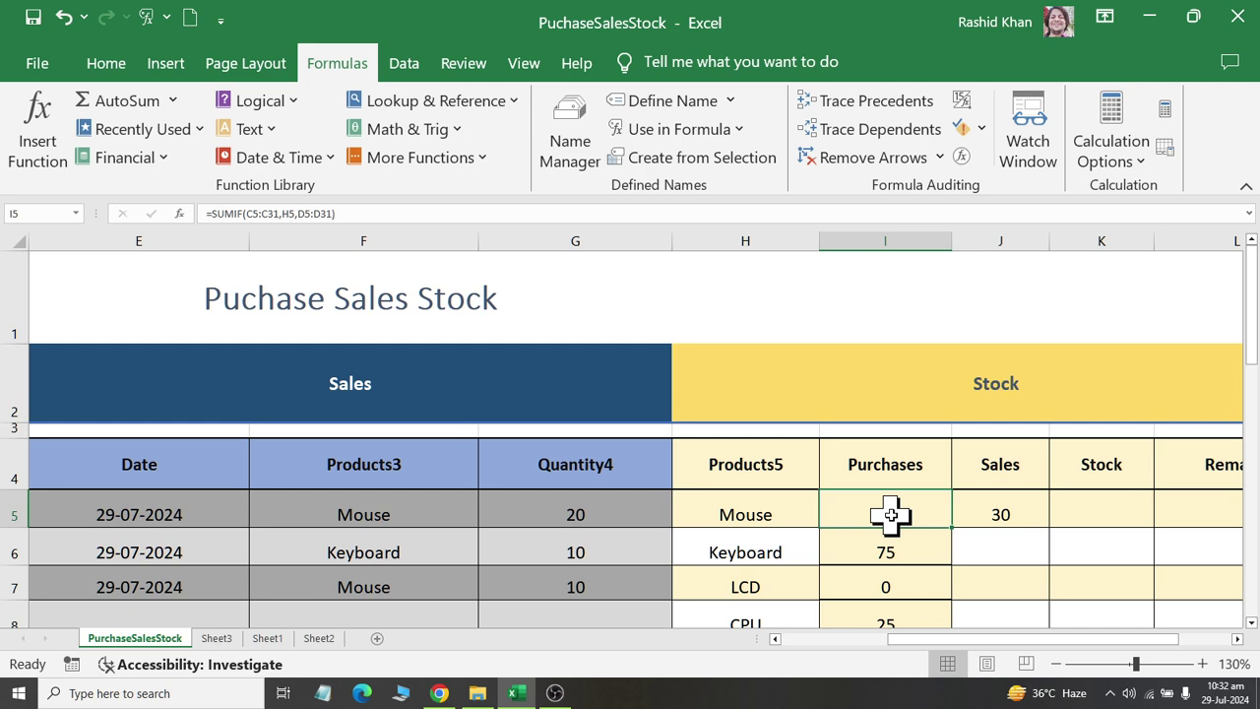
{"action": "left_click", "coordinate": [618, 509]}
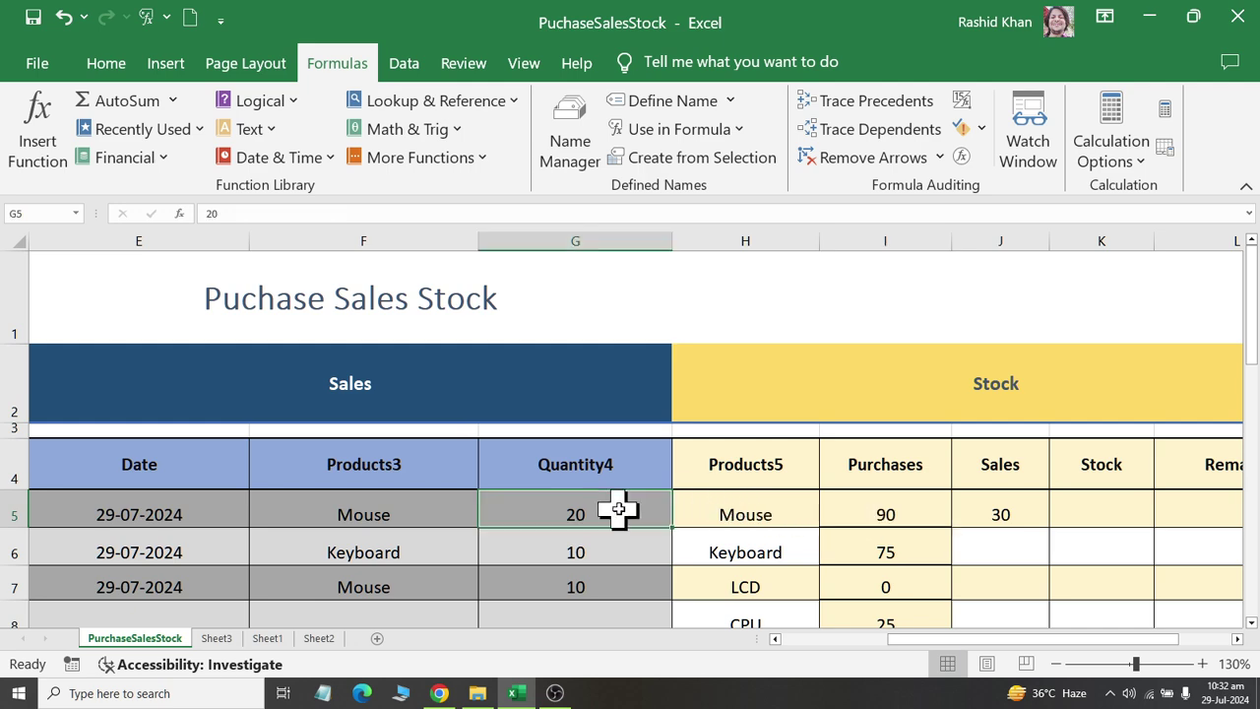
{"action": "left_click", "coordinate": [624, 586]}
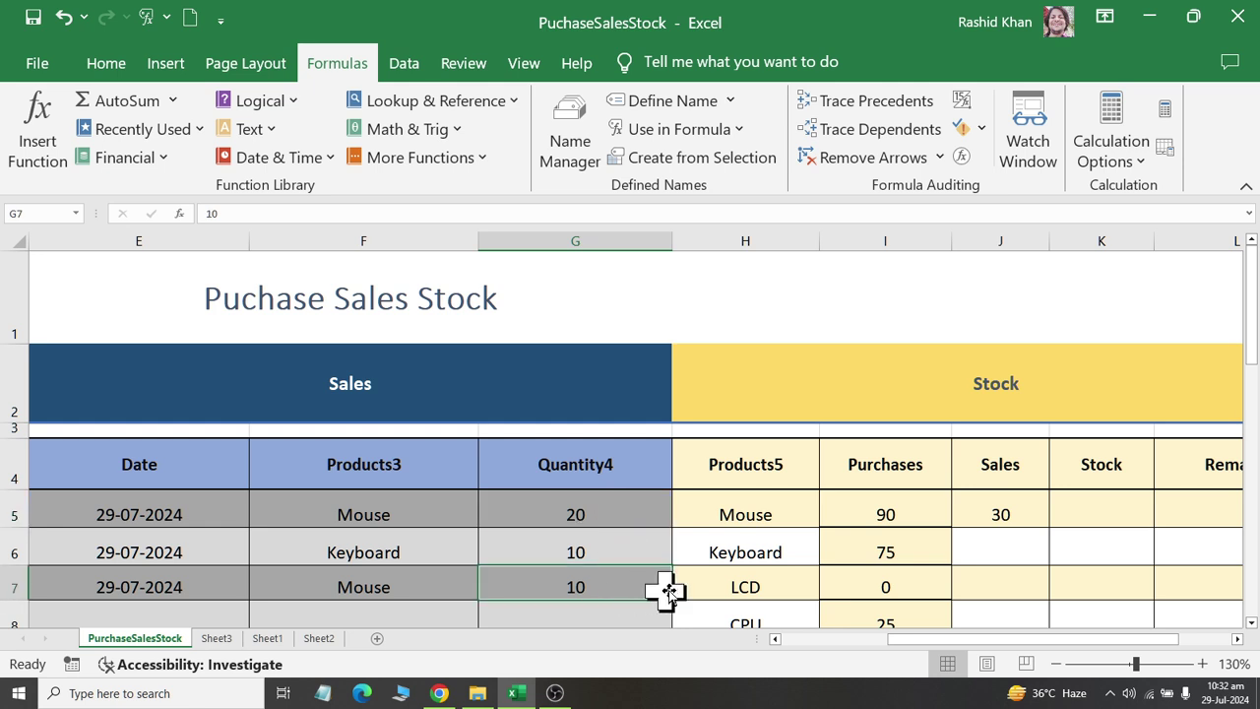
Copy the sales SUMIF from J5 down to J18 and check J6
{"action": "left_click", "coordinate": [1004, 513]}
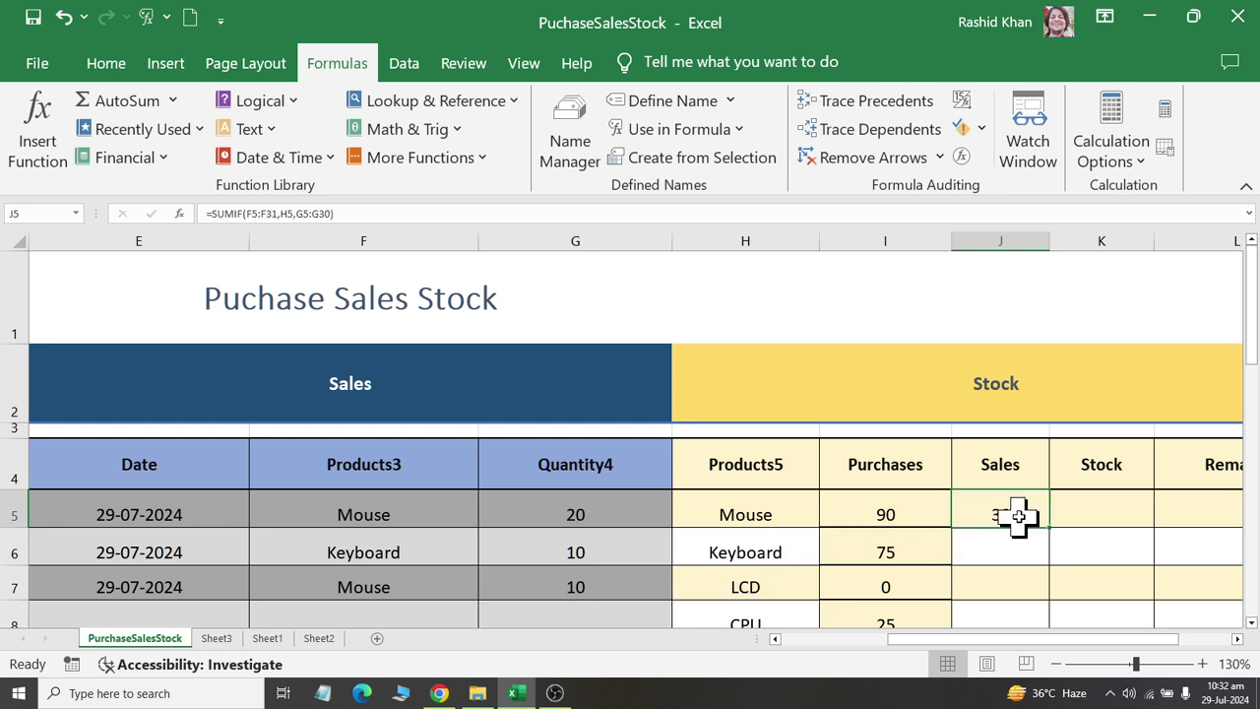
{"action": "left_click_drag", "start_coordinate": [1048, 530], "coordinate": [1052, 697]}
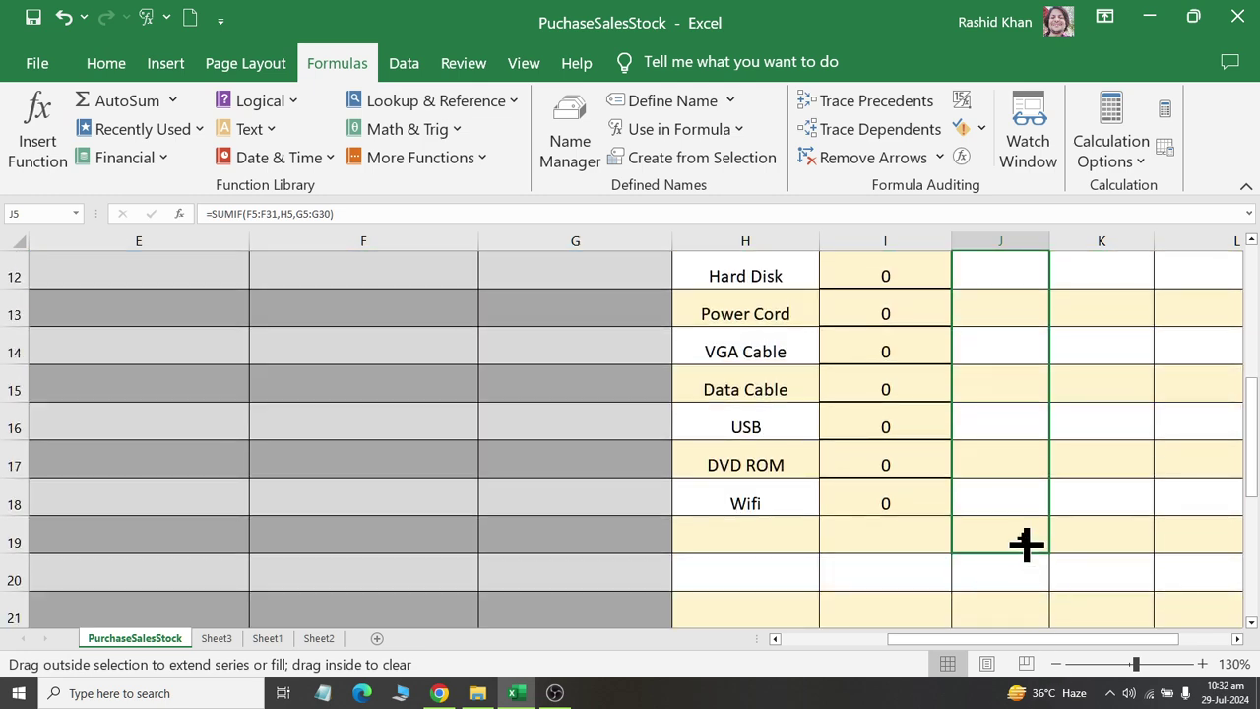
{"action": "left_click_drag", "start_coordinate": [1051, 697], "coordinate": [1027, 542]}
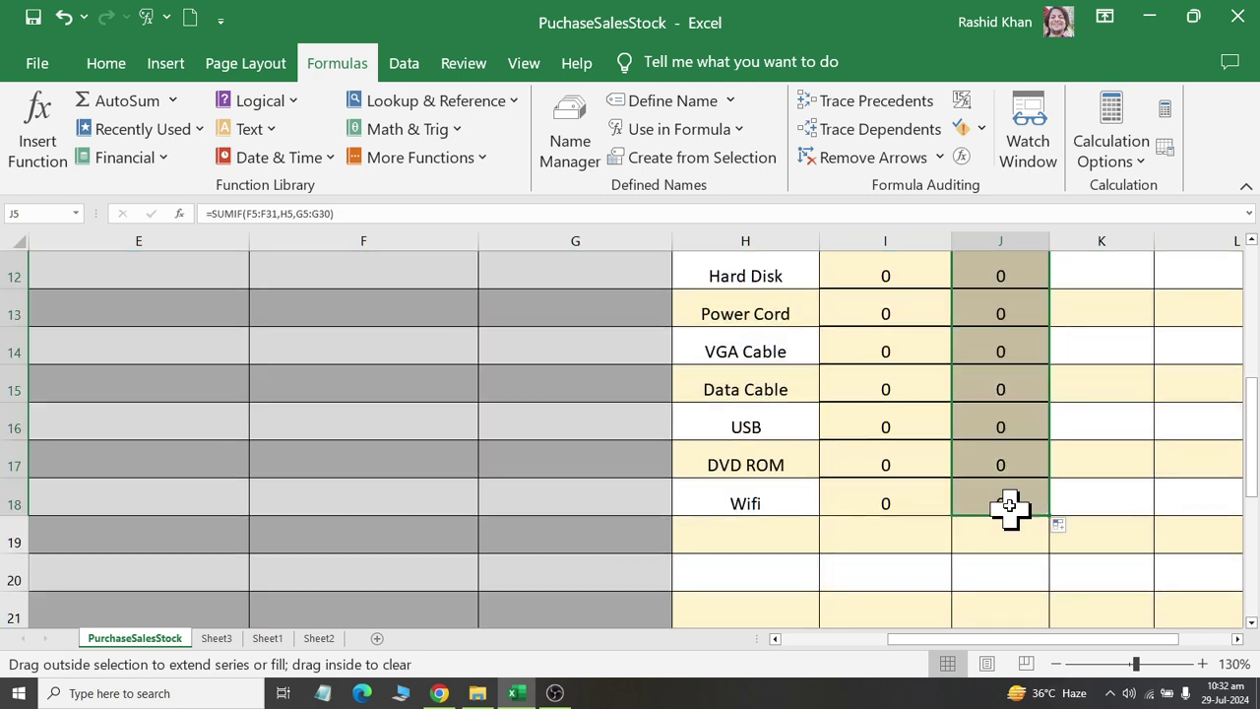
{"action": "scroll", "coordinate": [983, 423], "scroll_direction": "up", "scroll_amount": 4}
{"action": "left_click", "coordinate": [996, 546]}
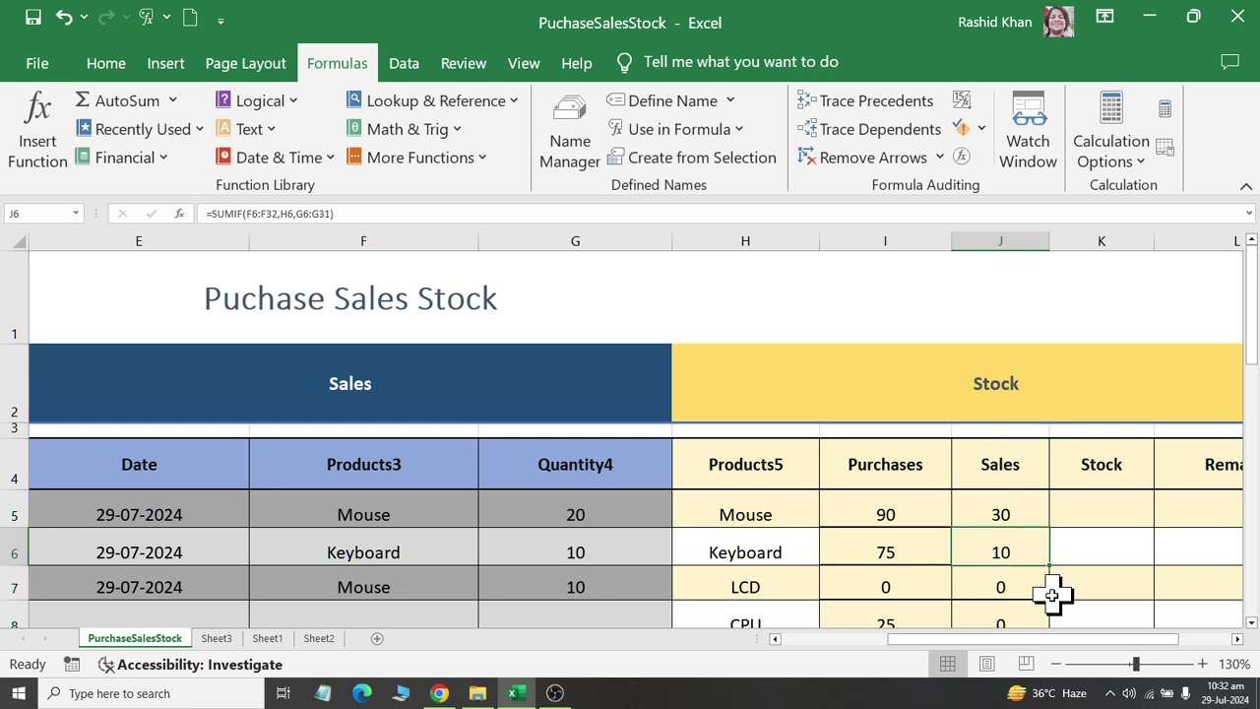
{"action": "scroll", "coordinate": [1044, 591], "scroll_direction": "down", "scroll_amount": 1}
Record a CPU sale of 5 with today's date in row 8
{"action": "left_click", "coordinate": [859, 433]}
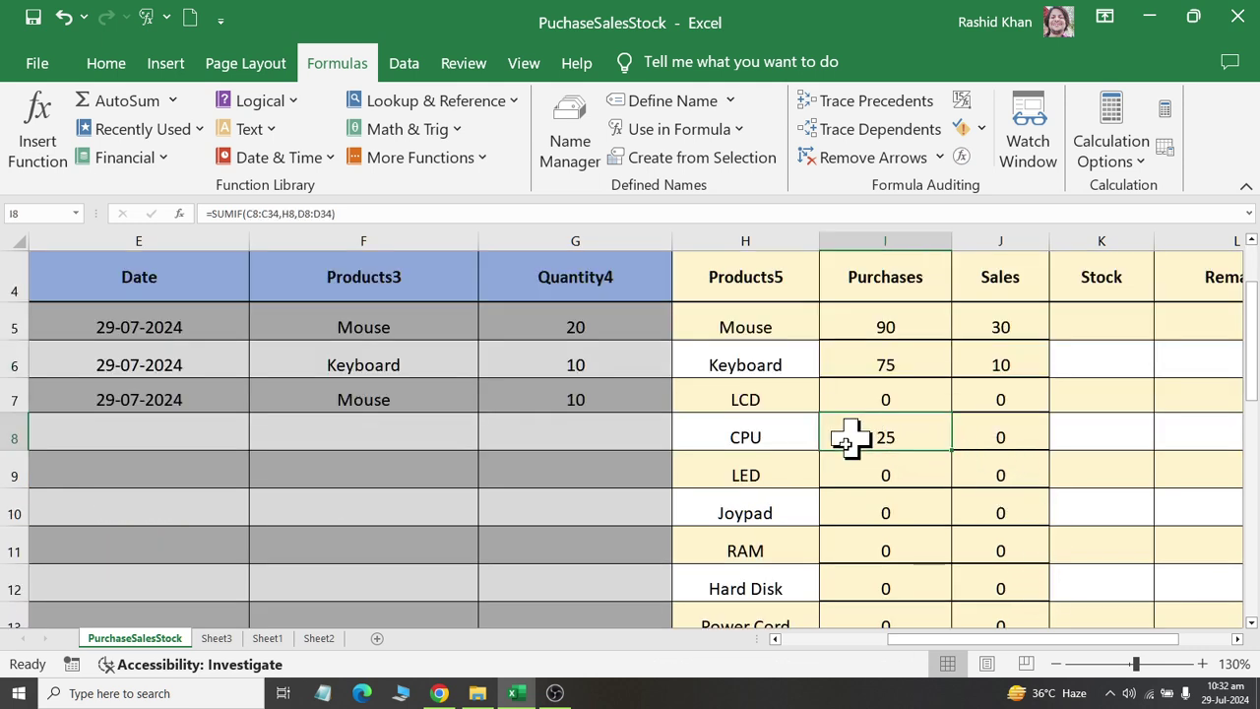
{"action": "left_click", "coordinate": [173, 433]}
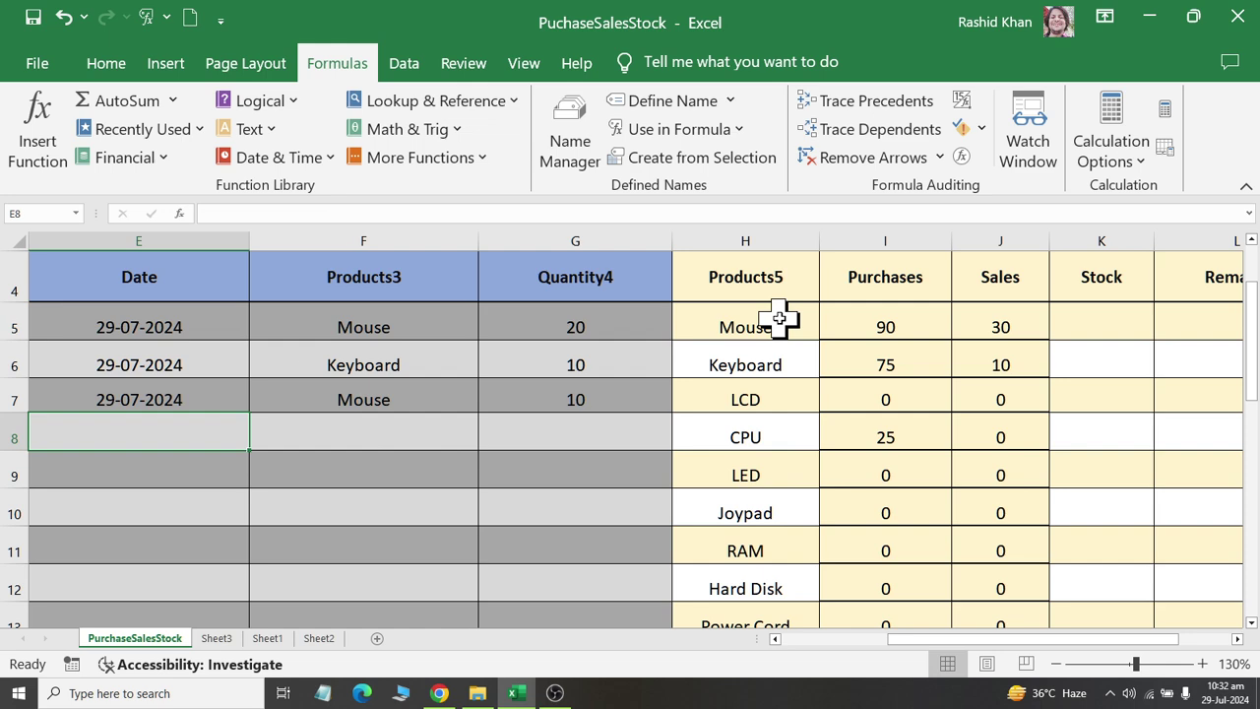
{"action": "key", "text": "ctrl+semicolon"}
{"action": "key", "text": "Tab"}
{"action": "type", "text": "CPU"}
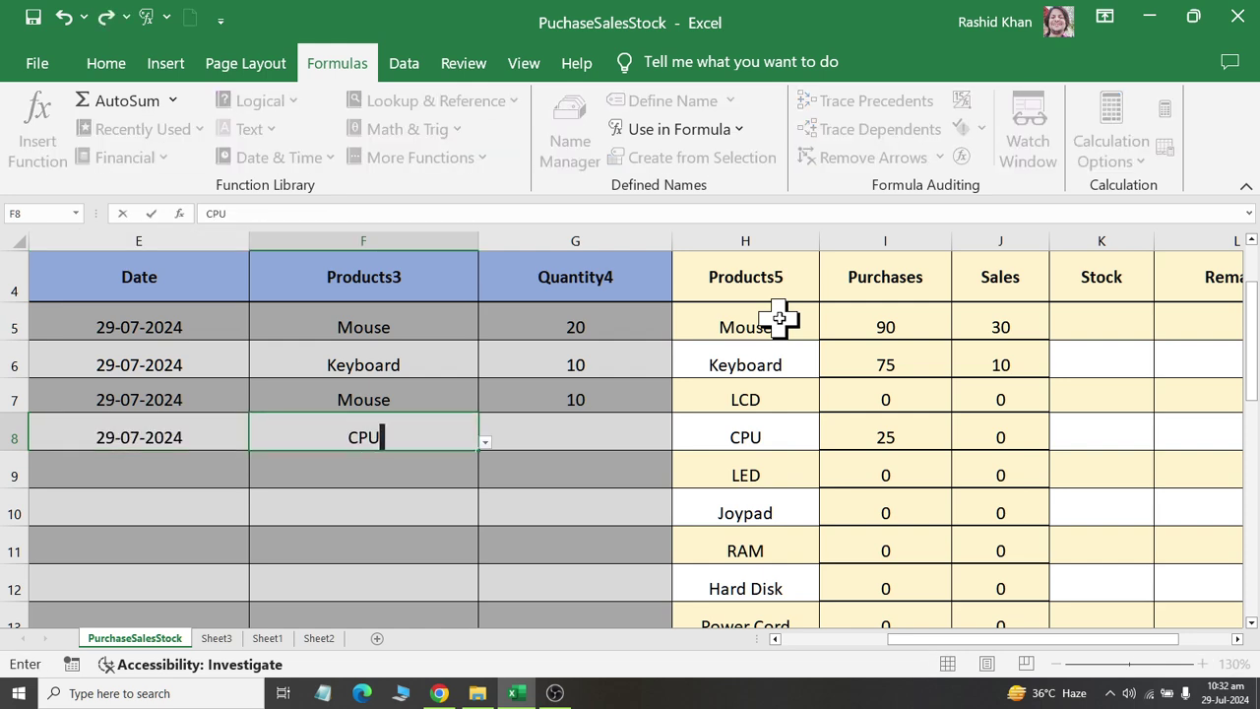
{"action": "key", "text": "Tab"}
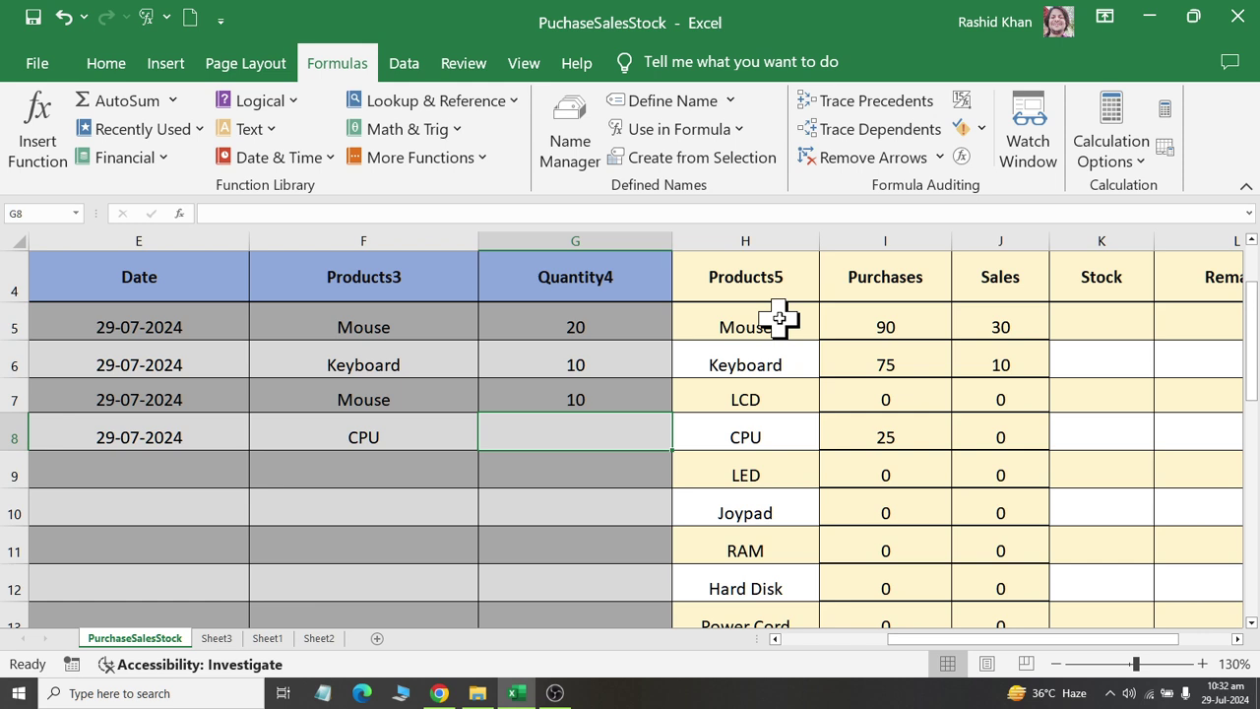
{"action": "type", "text": "5"}
{"action": "key", "text": "Return"}
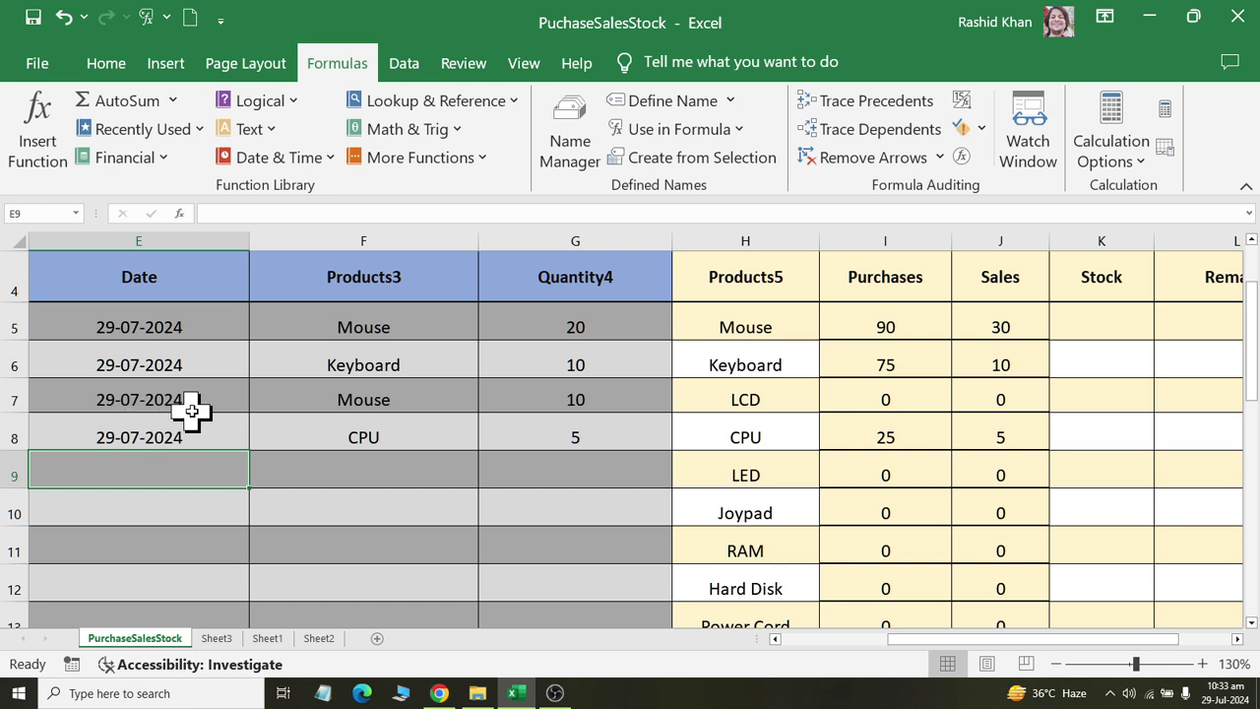
Add a second CPU sale of 3 on 29-07-2024 and check CPU's Sales total of 8
{"action": "type", "text": "29-07-2024"}
{"action": "key", "text": "Tab"}
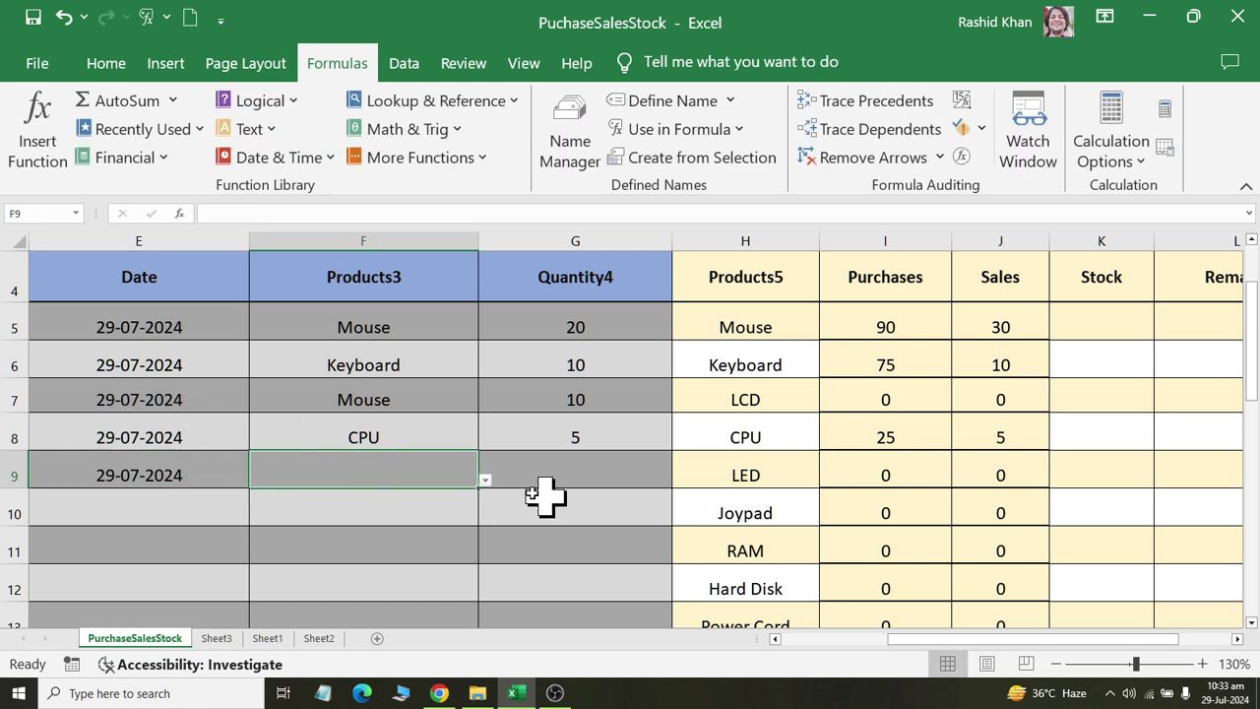
{"action": "left_click", "coordinate": [486, 480]}
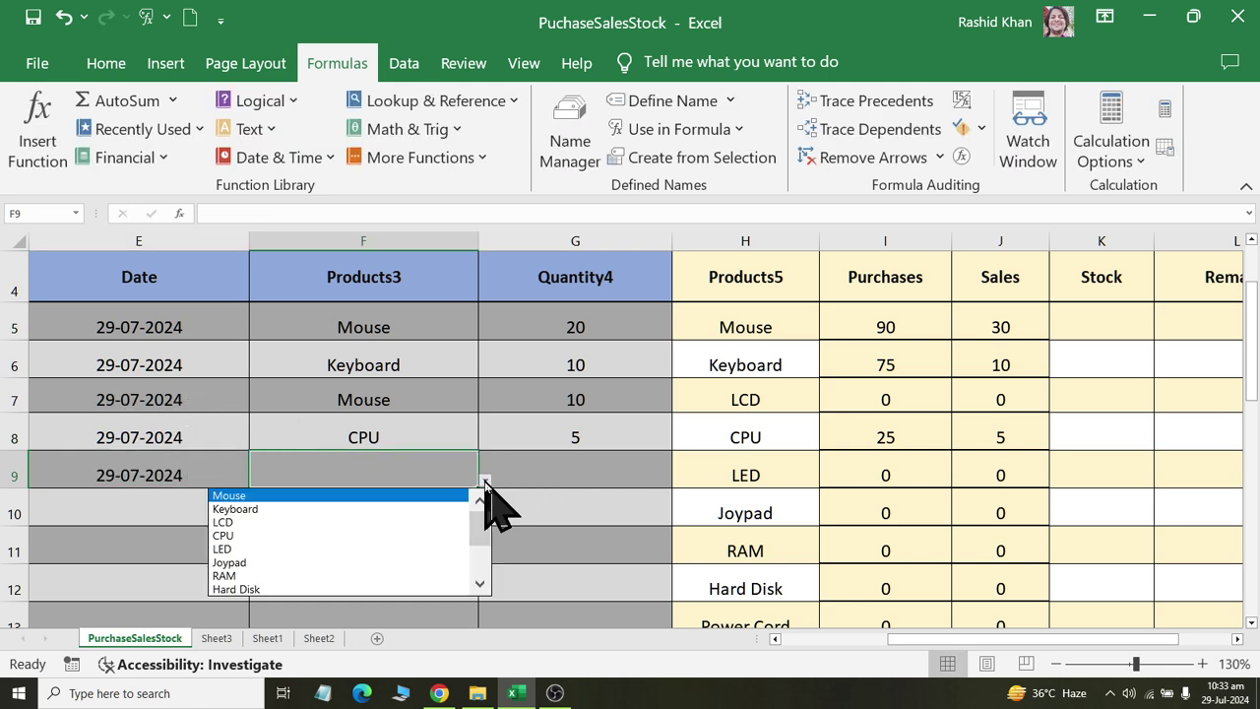
{"action": "left_click", "coordinate": [443, 542]}
{"action": "left_click", "coordinate": [540, 473]}
{"action": "type", "text": "3"}
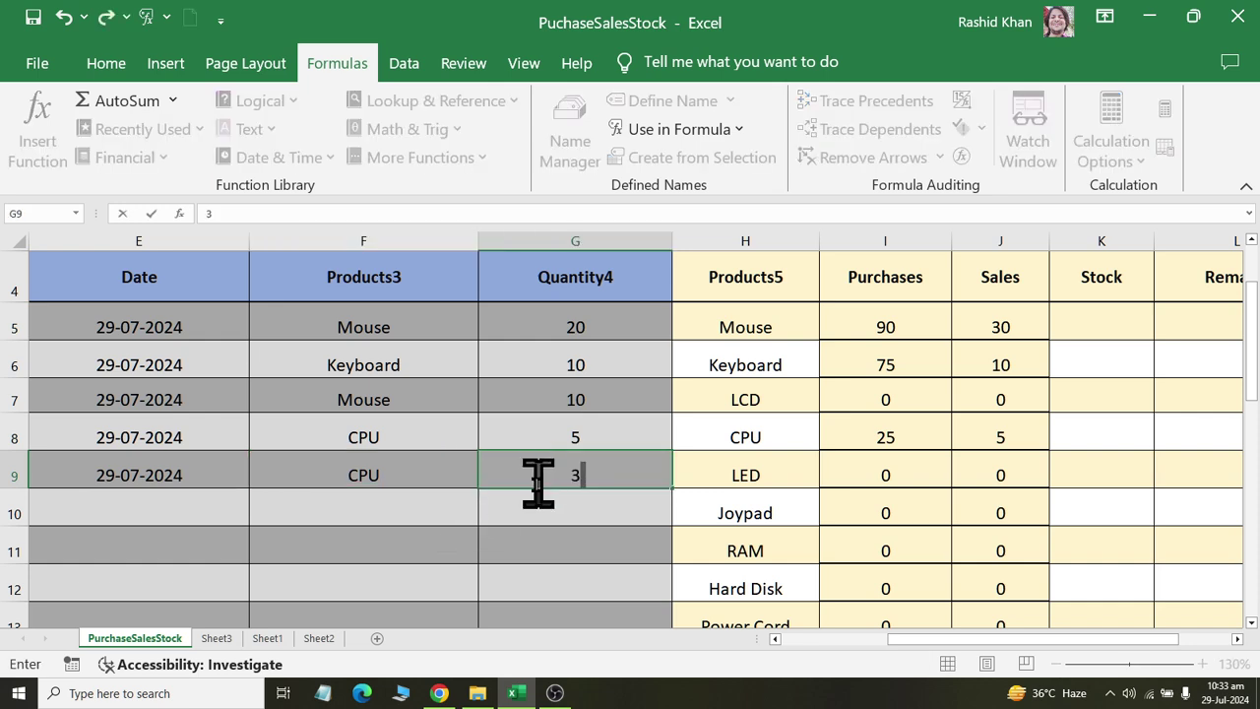
{"action": "key", "text": "Return"}
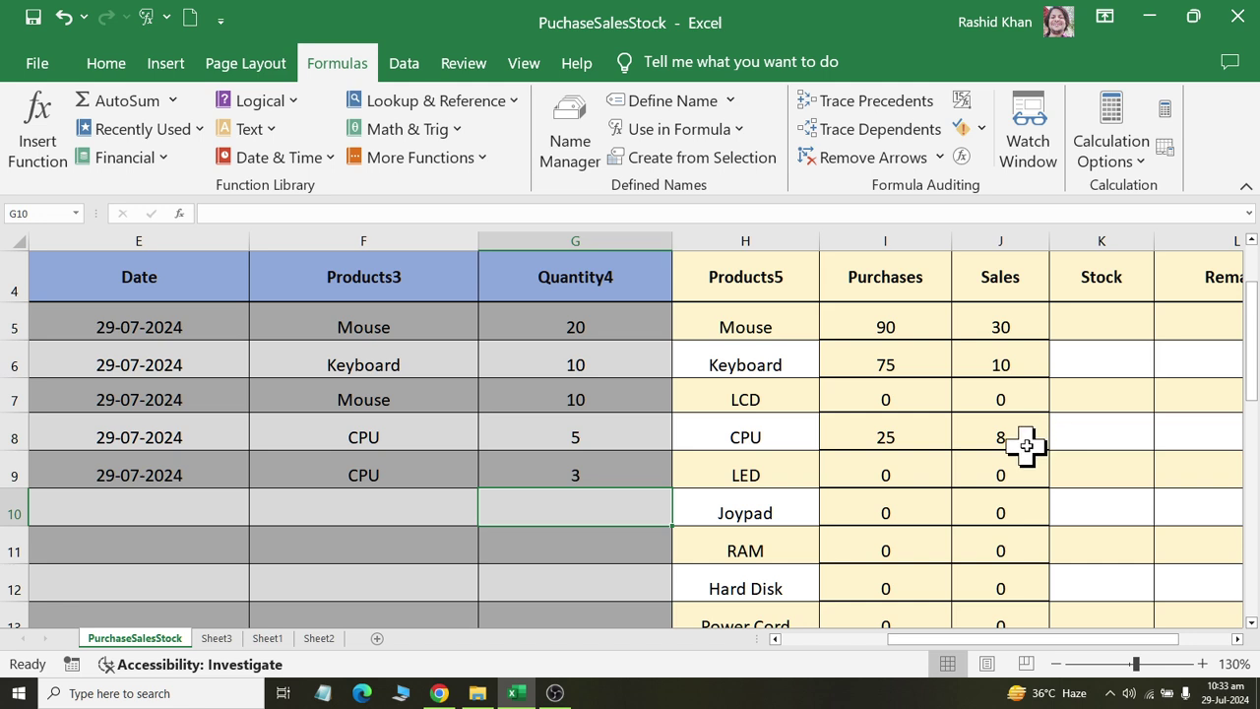
{"action": "left_click", "coordinate": [1028, 436]}
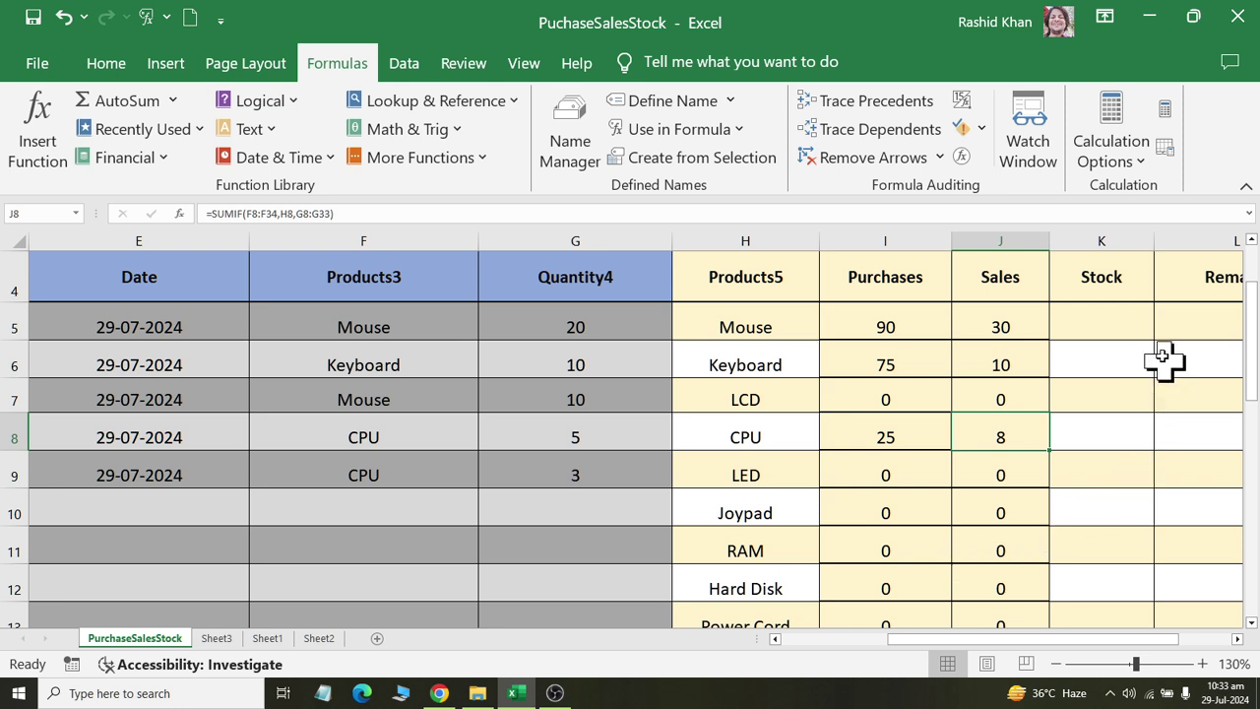
Enter the Mouse stock formula =SUM(I5-J5) in K5, giving 60
{"action": "left_click", "coordinate": [1109, 317]}
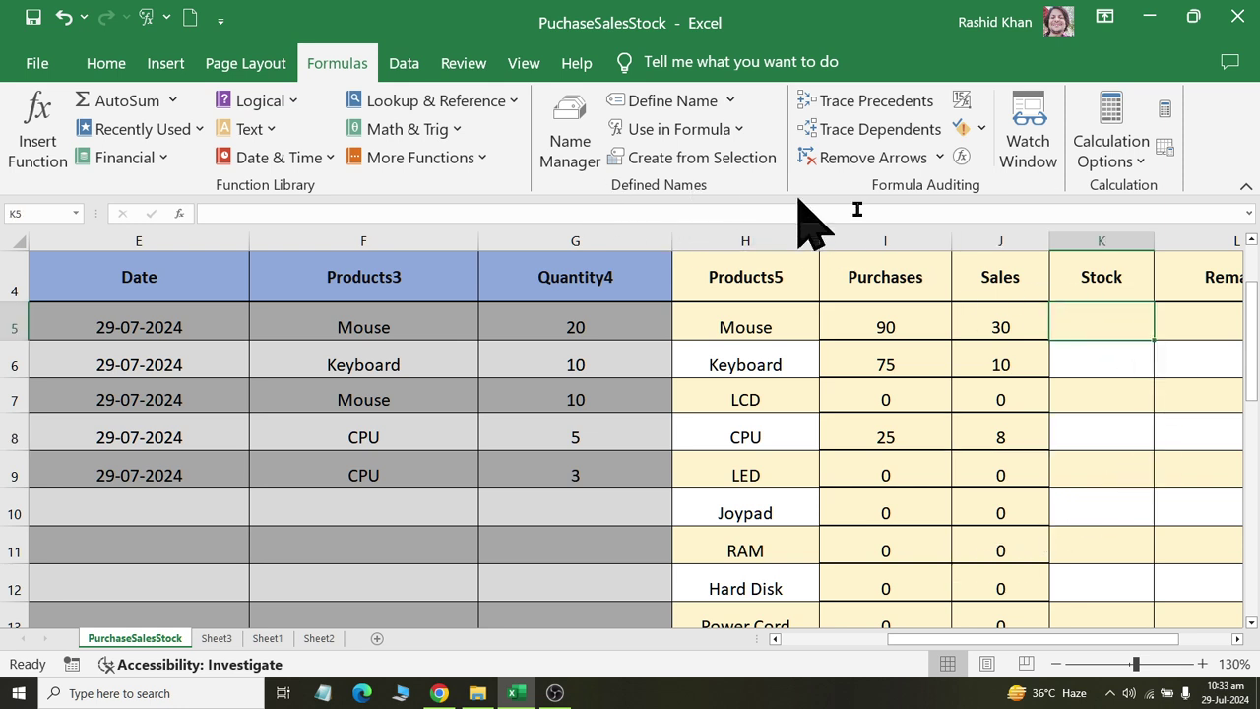
{"action": "left_click_drag", "start_coordinate": [1154, 242], "coordinate": [1241, 242]}
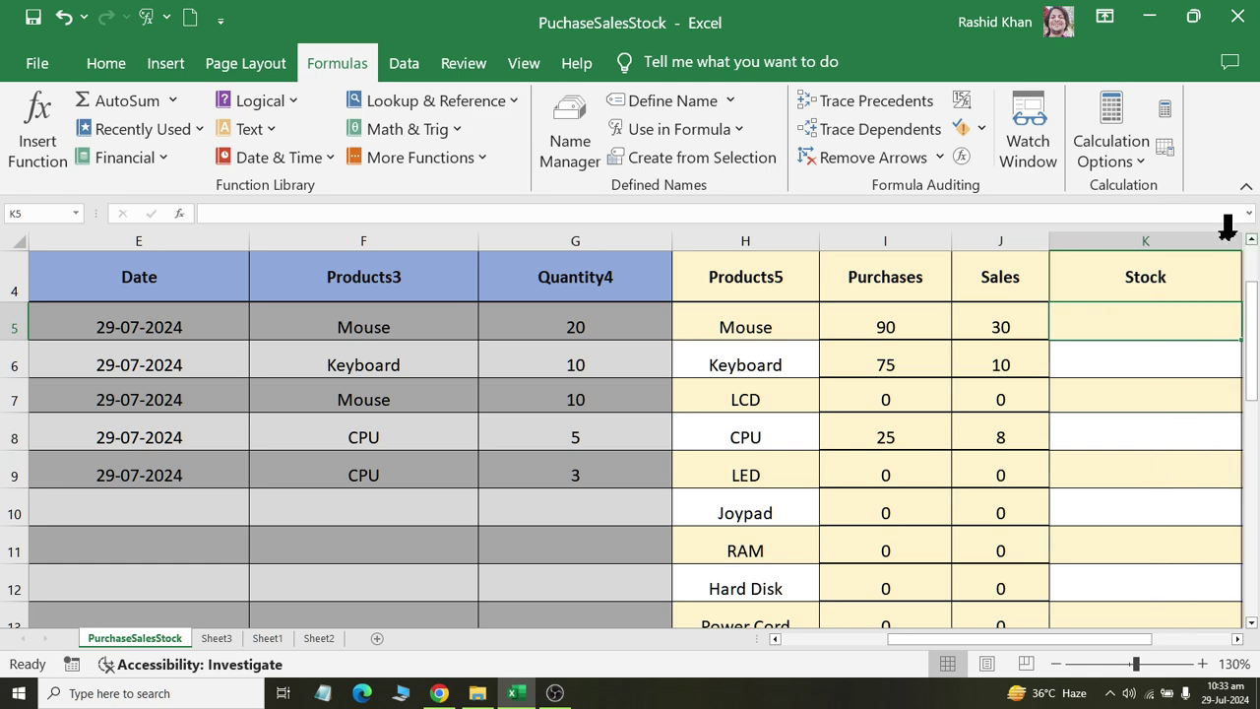
{"action": "left_click", "coordinate": [116, 101]}
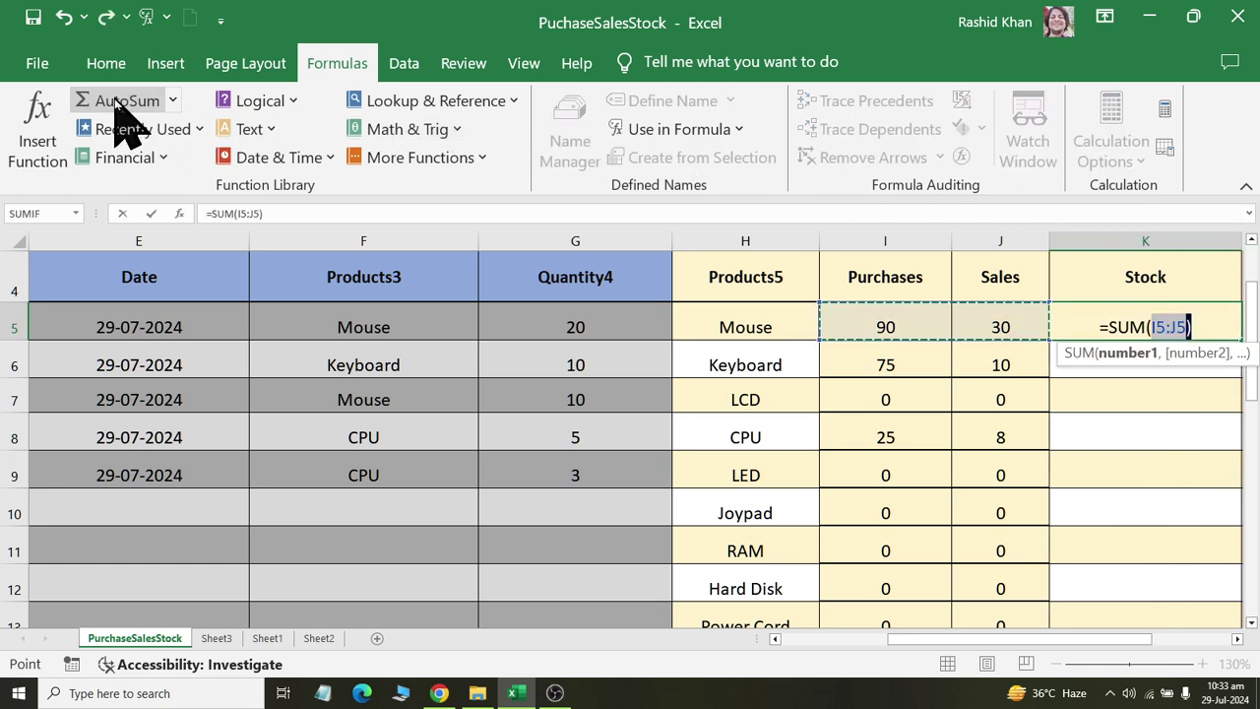
{"action": "left_click", "coordinate": [906, 320]}
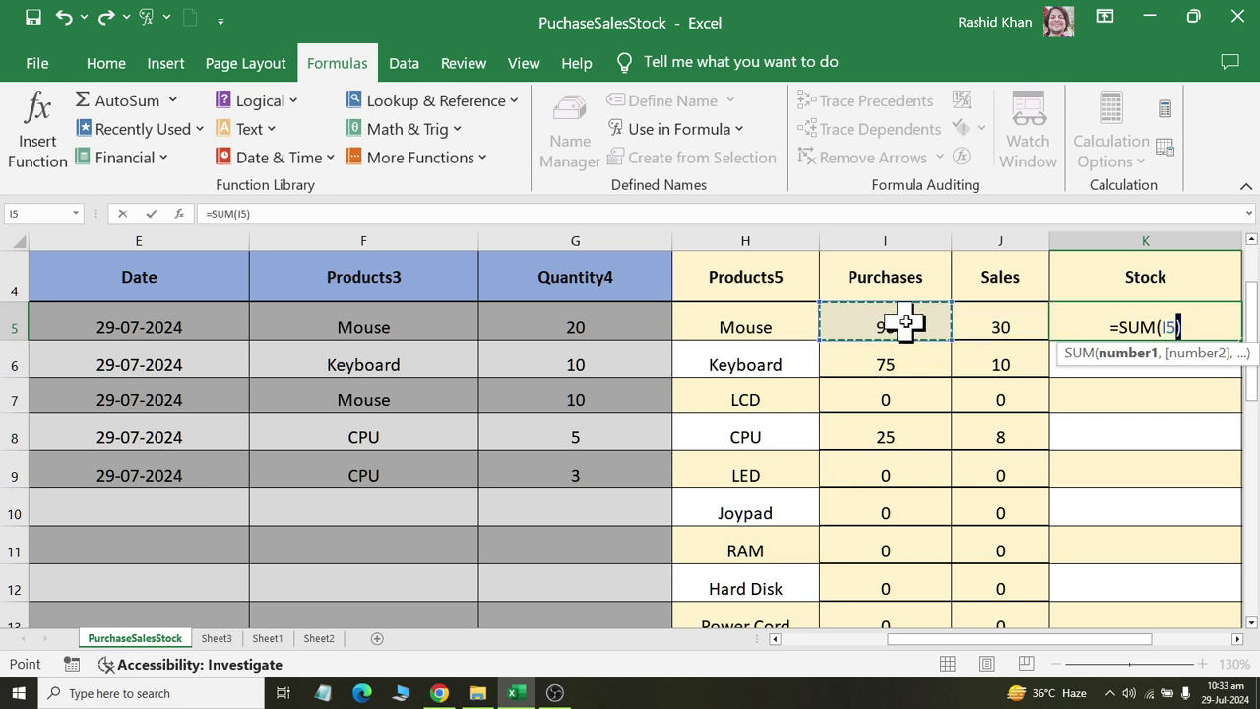
{"action": "type", "text": "-"}
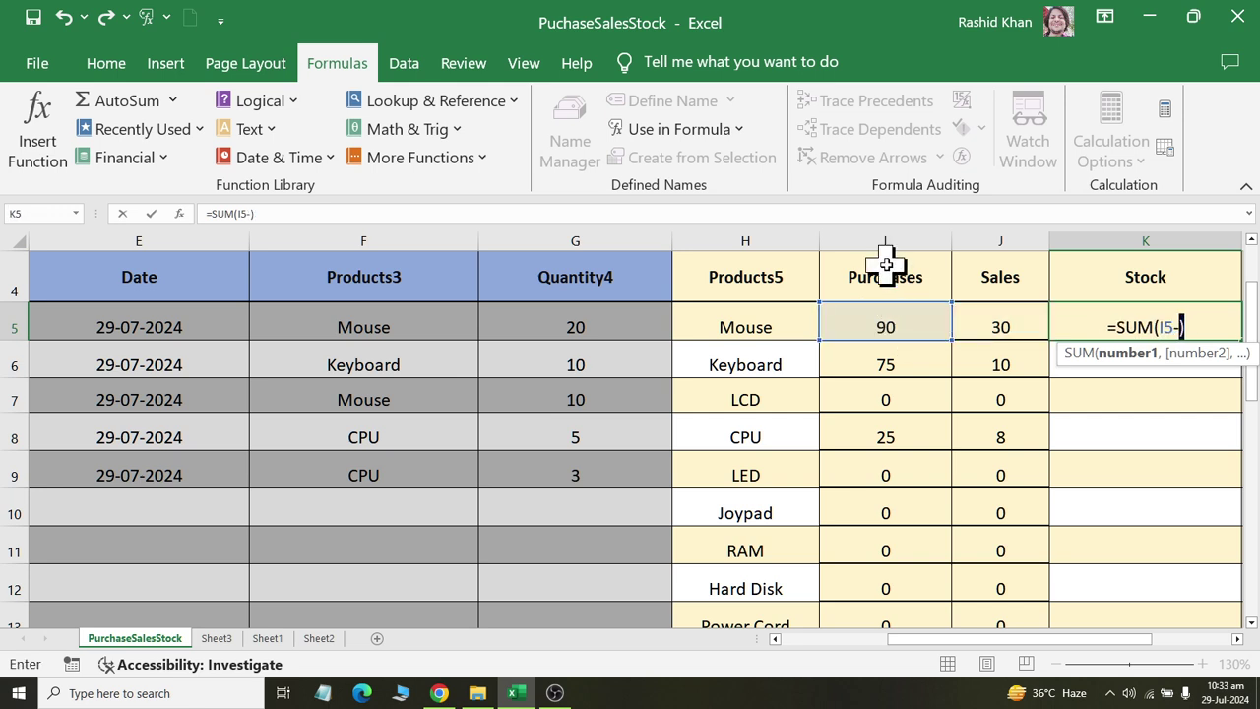
{"action": "left_click", "coordinate": [993, 323]}
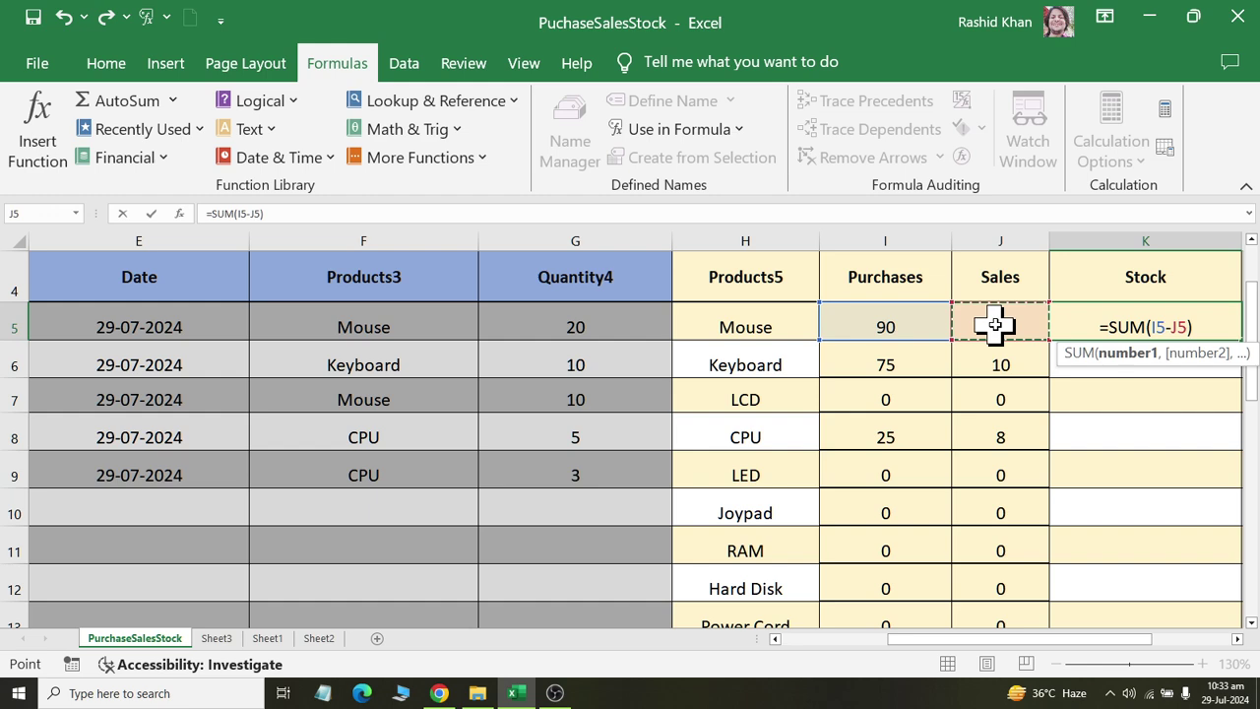
{"action": "key", "text": "Return"}
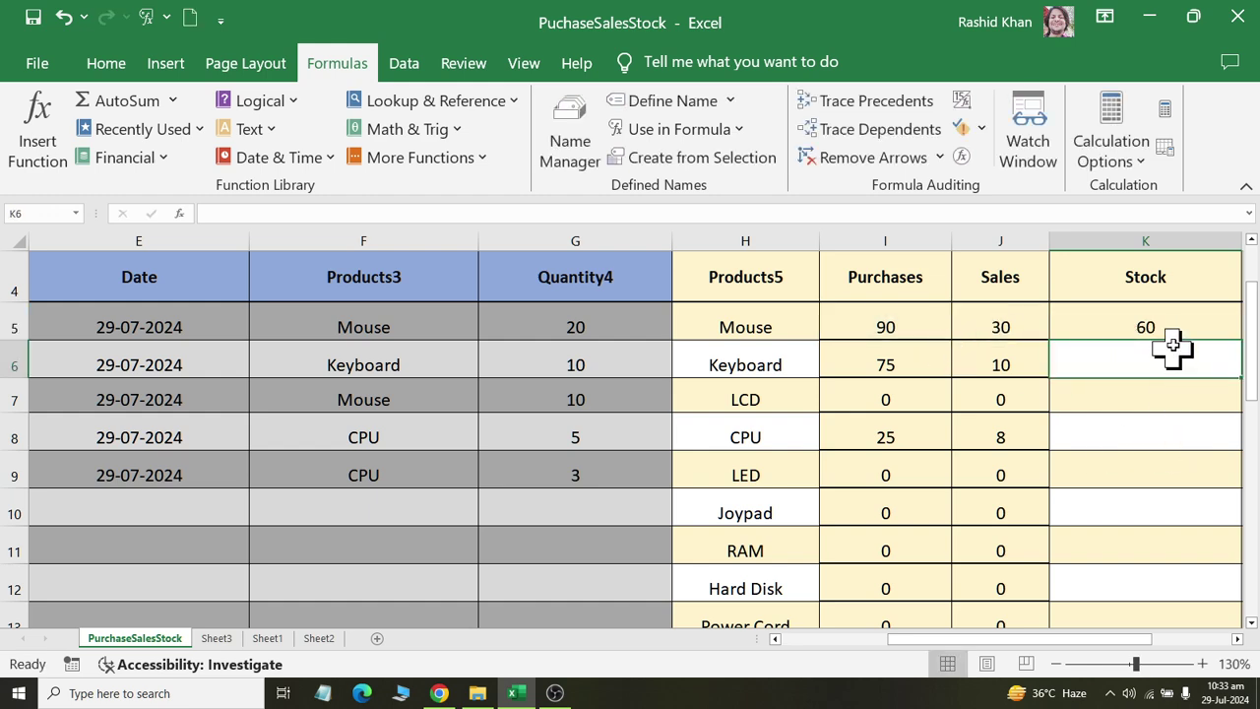
Copy the stock formula down for all products and narrow the Stock column
{"action": "left_click", "coordinate": [1181, 327]}
{"action": "left_click", "coordinate": [1238, 638]}
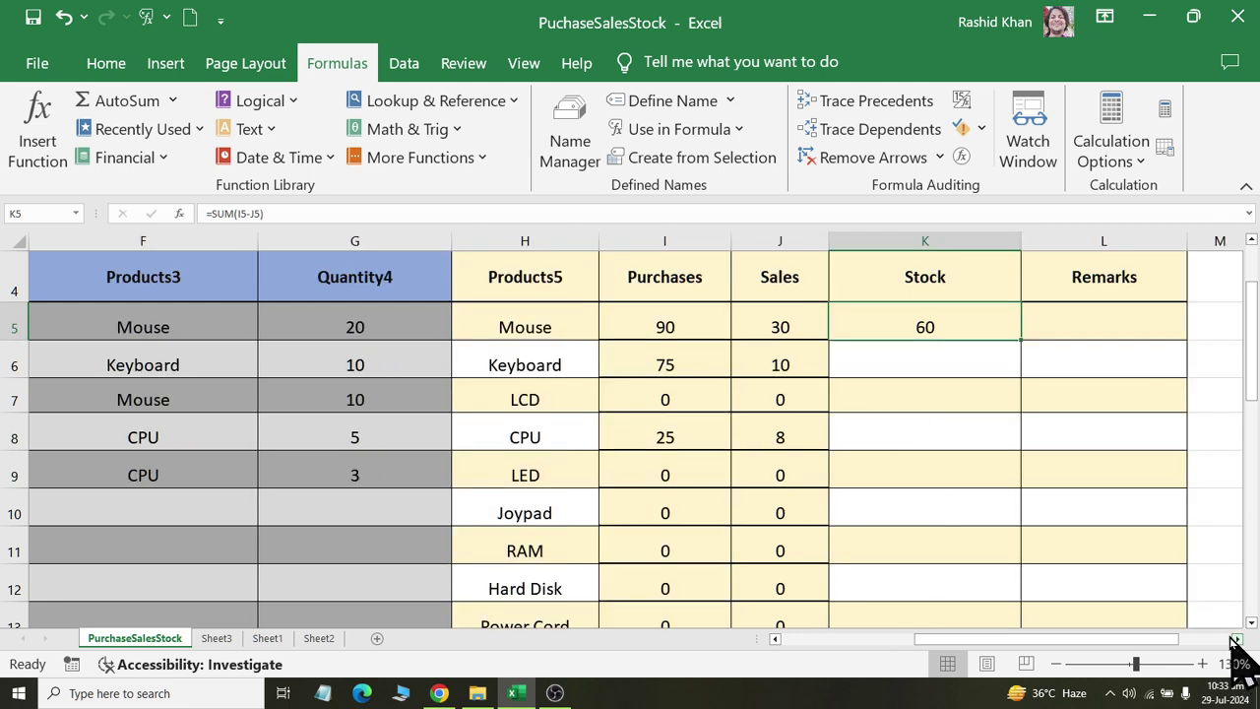
{"action": "double_click", "coordinate": [1022, 342]}
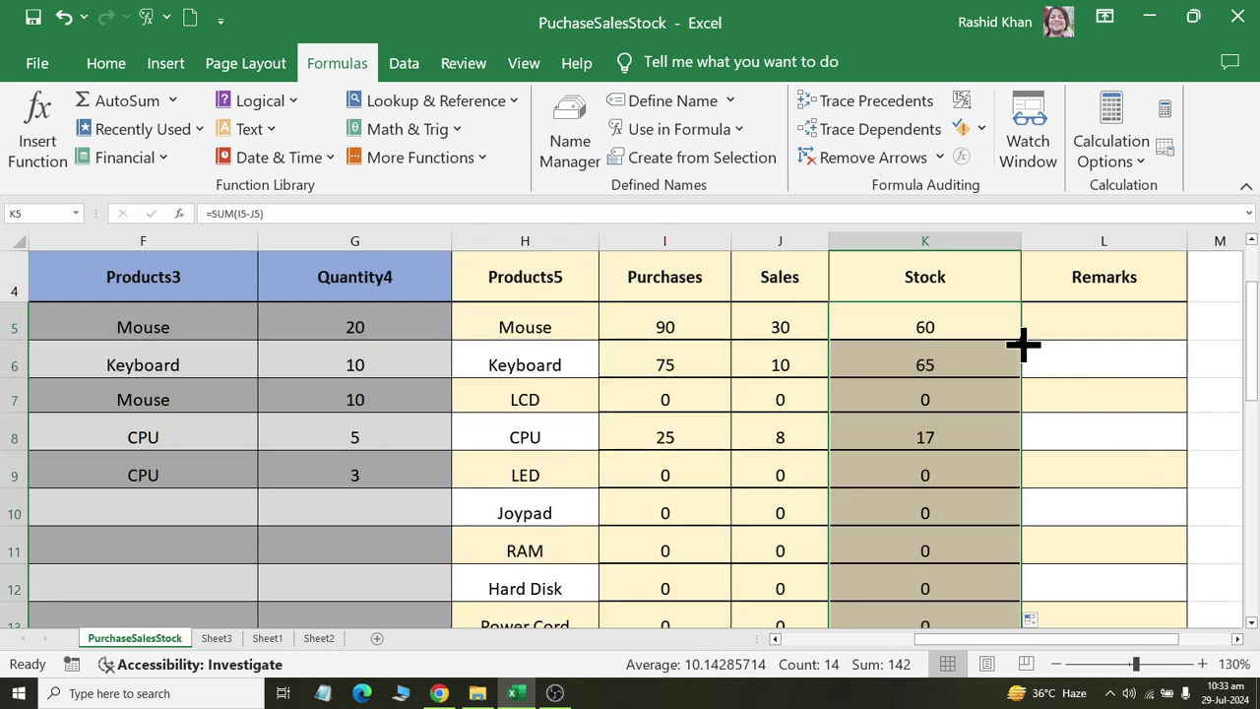
{"action": "left_click_drag", "start_coordinate": [1020, 243], "coordinate": [933, 249]}
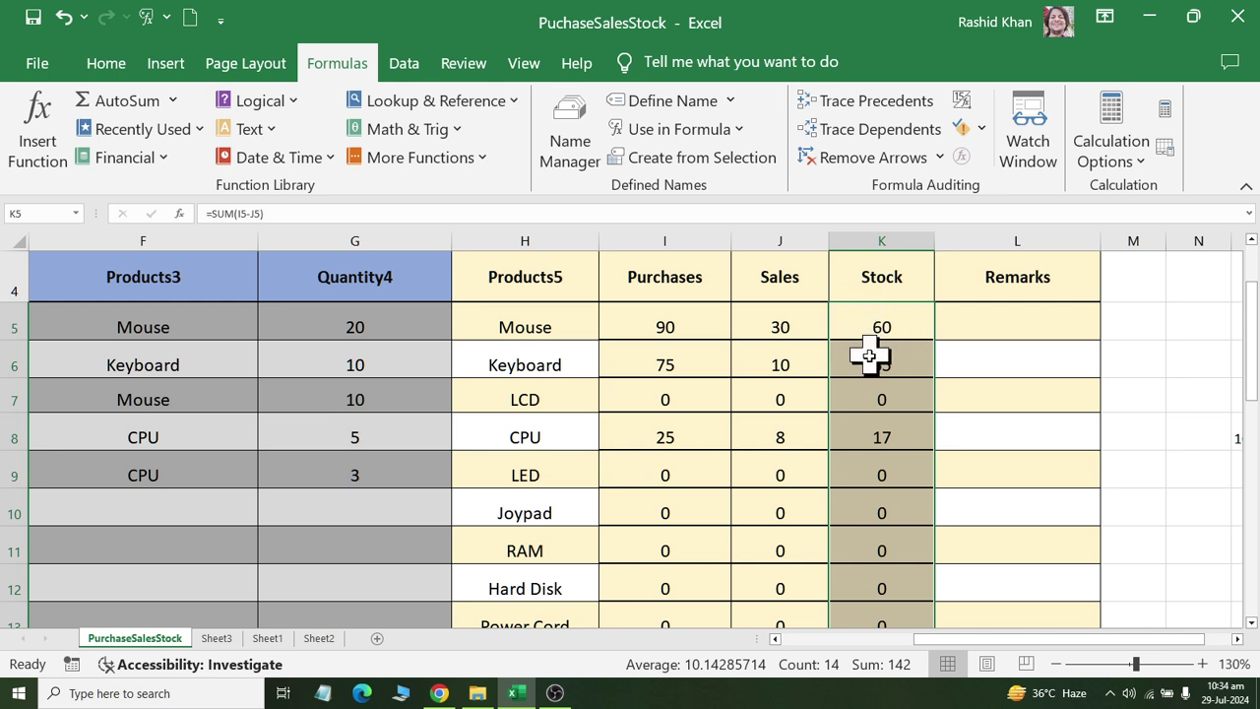
Add a Keyboard purchase of 30 dated 29-07-2024, correcting the misspelled product name
{"action": "mouse_move", "coordinate": [889, 318]}
{"action": "left_mouse_down"}
{"action": "mouse_move", "coordinate": [8, 345]}
{"action": "mouse_move", "coordinate": [11, 329]}
{"action": "left_mouse_up"}
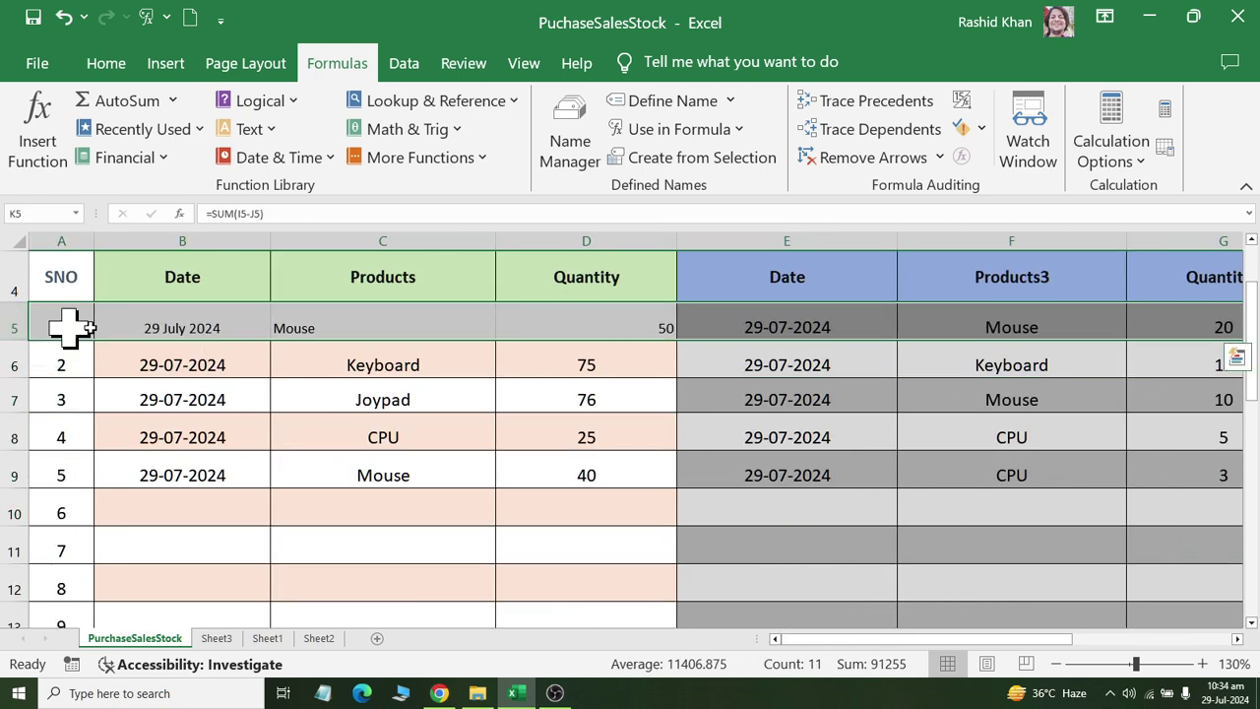
{"action": "left_click", "coordinate": [187, 325]}
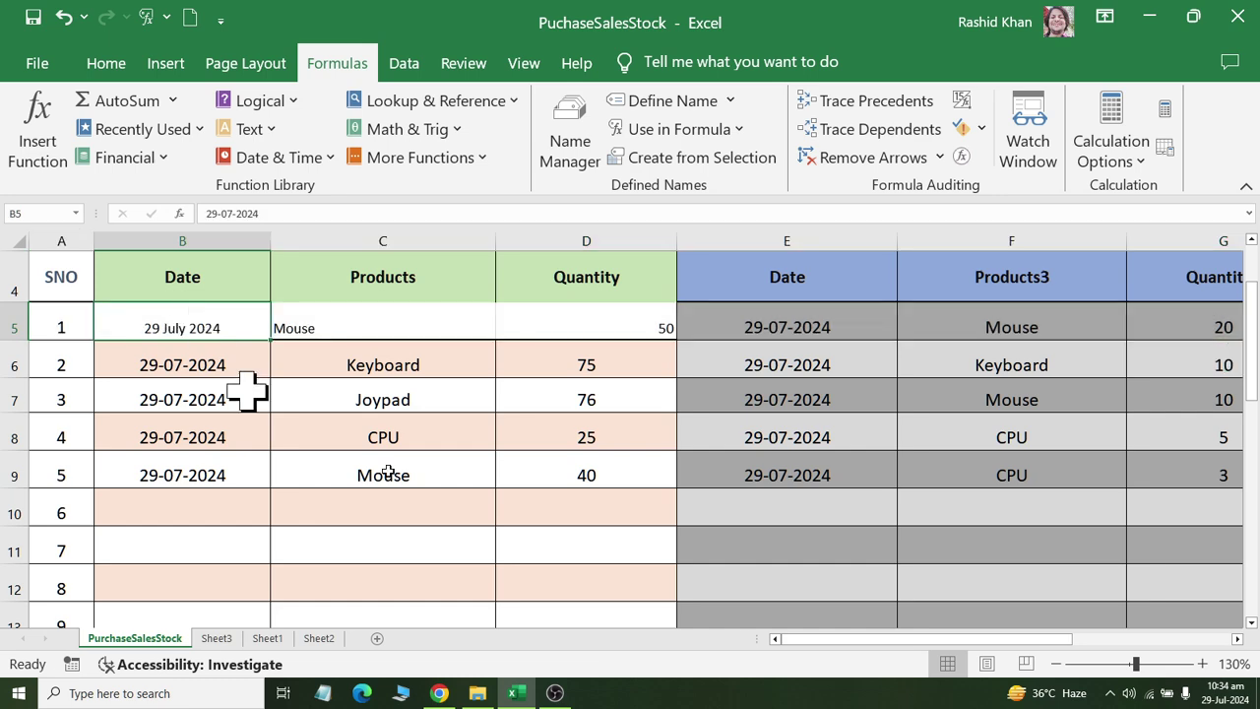
{"action": "left_click", "coordinate": [236, 514]}
{"action": "type", "text": "29-07-2024"}
{"action": "left_click", "coordinate": [382, 505]}
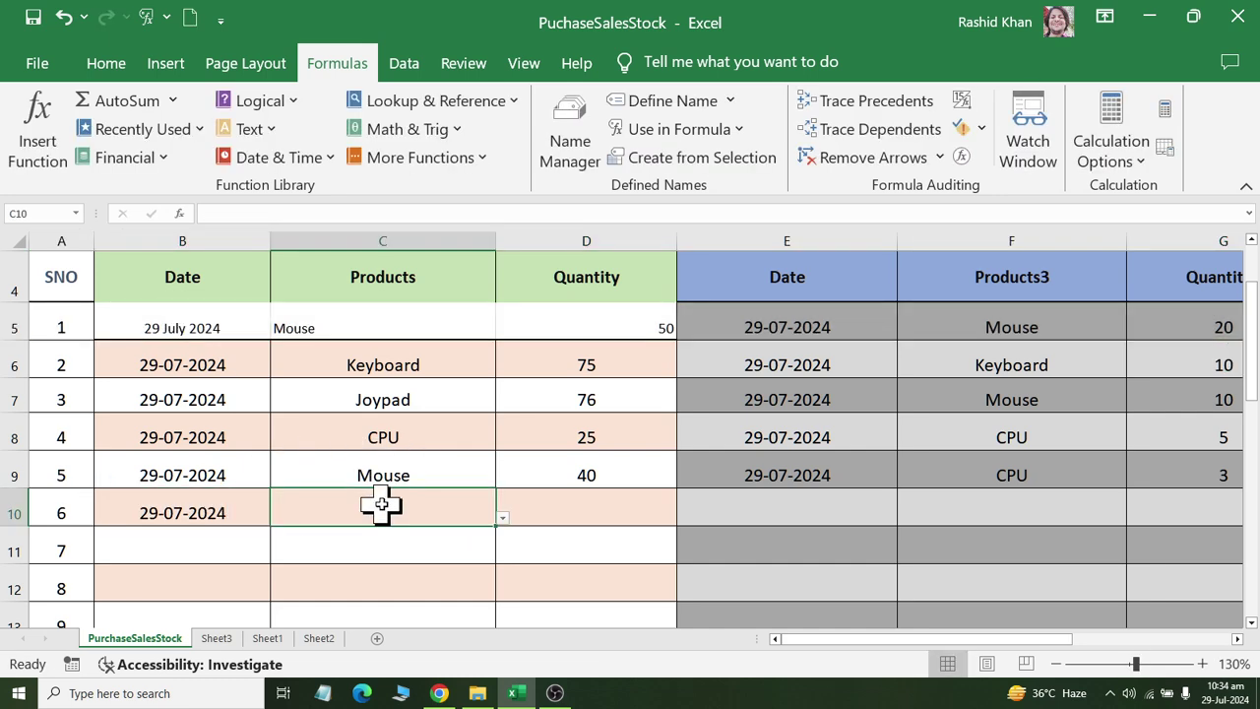
{"action": "type", "text": "Keyb"}
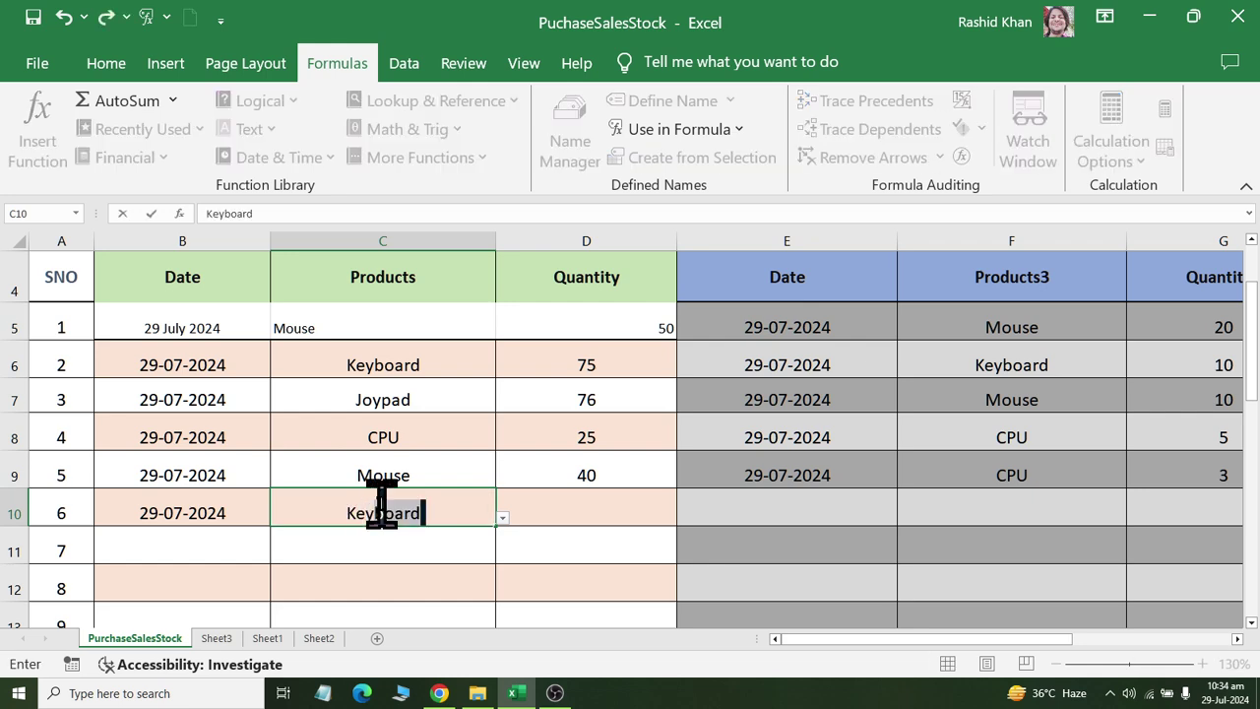
{"action": "type", "text": "aor"}
{"action": "key", "text": "Return"}
{"action": "left_click", "coordinate": [574, 397]}
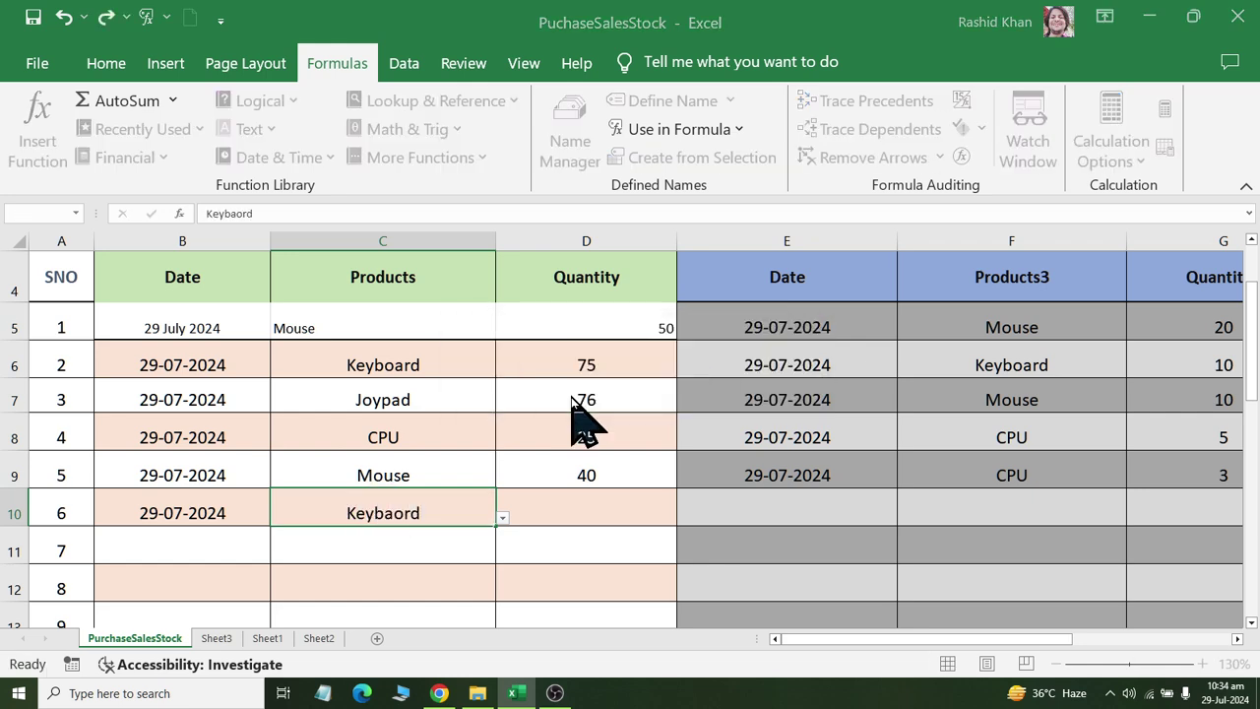
{"action": "key", "text": "Escape"}
{"action": "type", "text": "Key"}
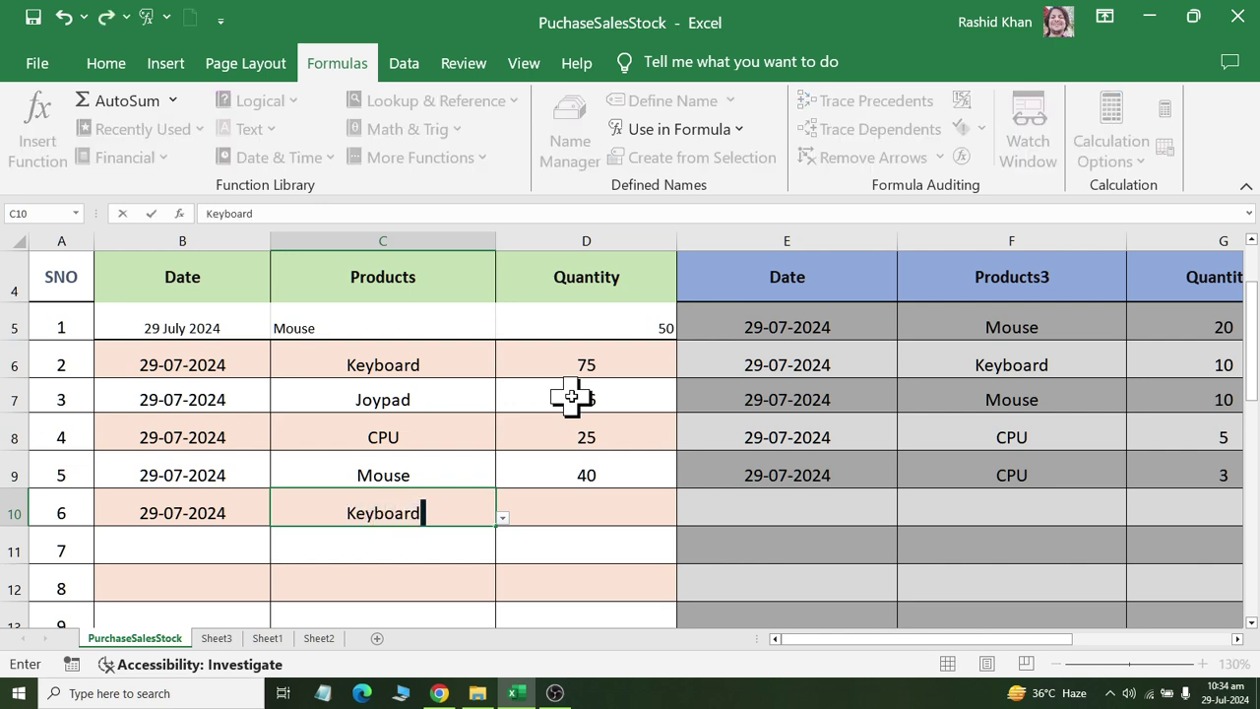
{"action": "key", "text": "Tab"}
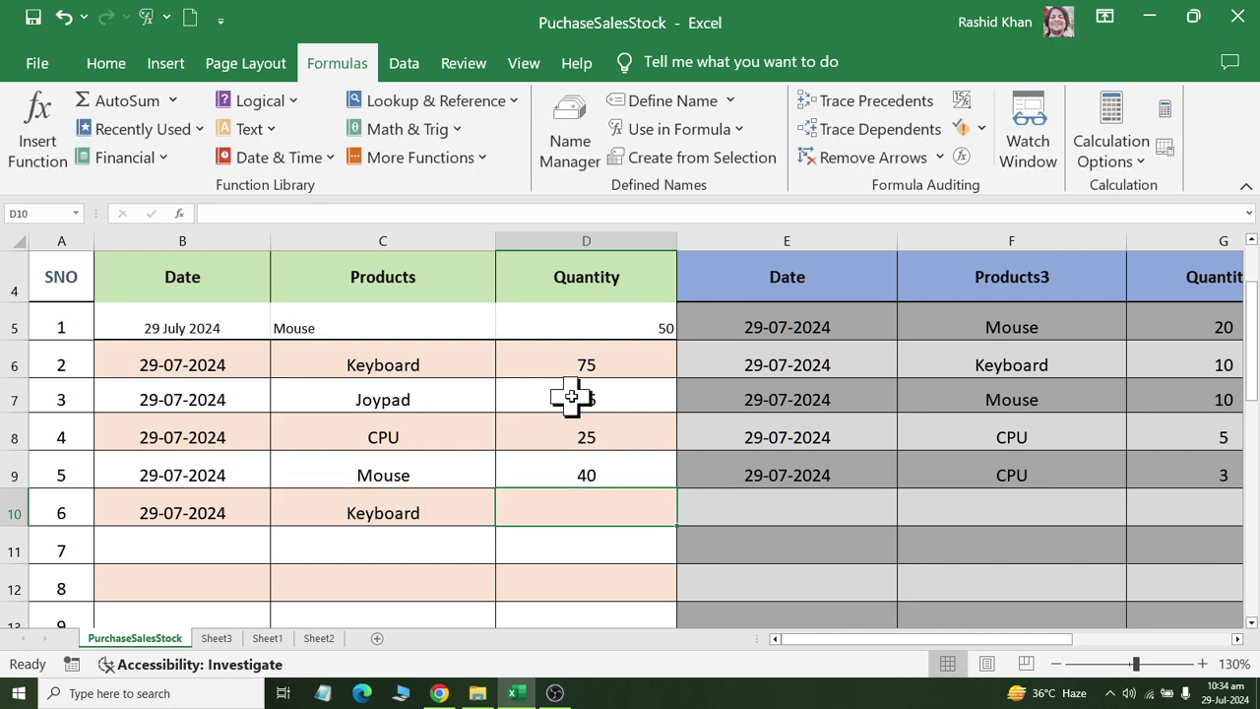
{"action": "type", "text": "30"}
{"action": "key", "text": "Tab"}
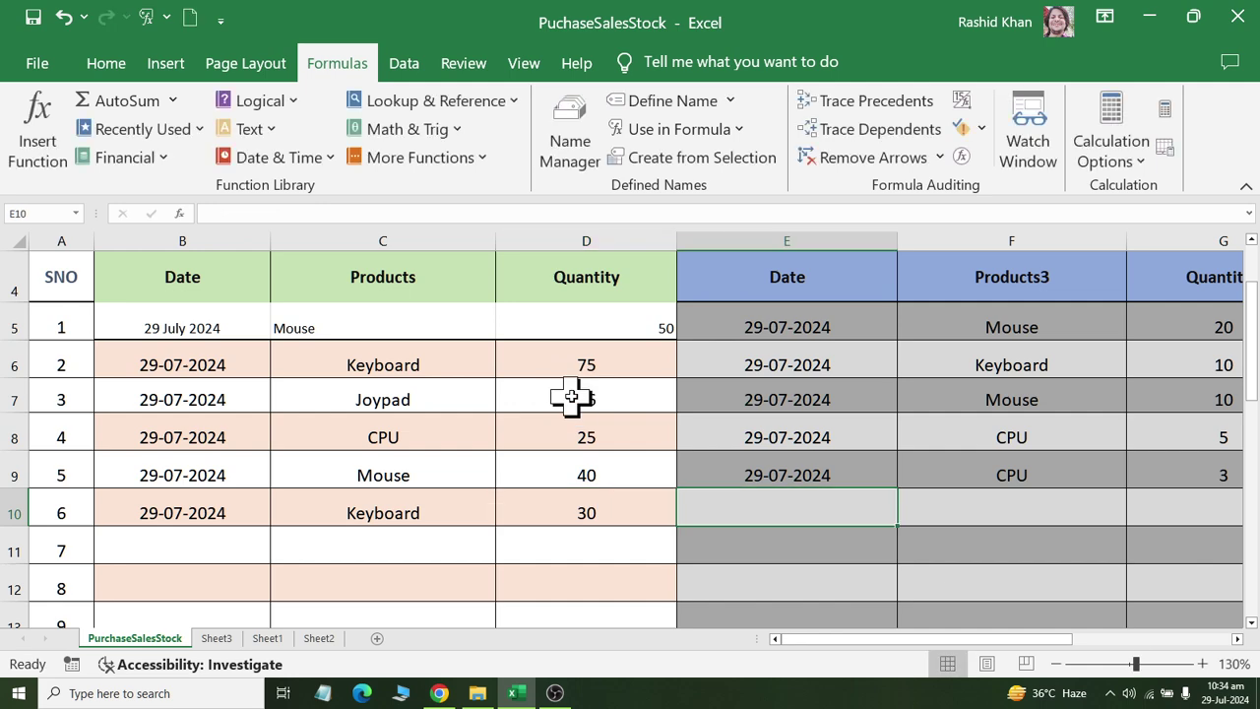
Record a Keyboard sale of 25 dated 29-07-2024
{"action": "key", "text": "ctrl+semicolon"}
{"action": "key", "text": "Tab"}
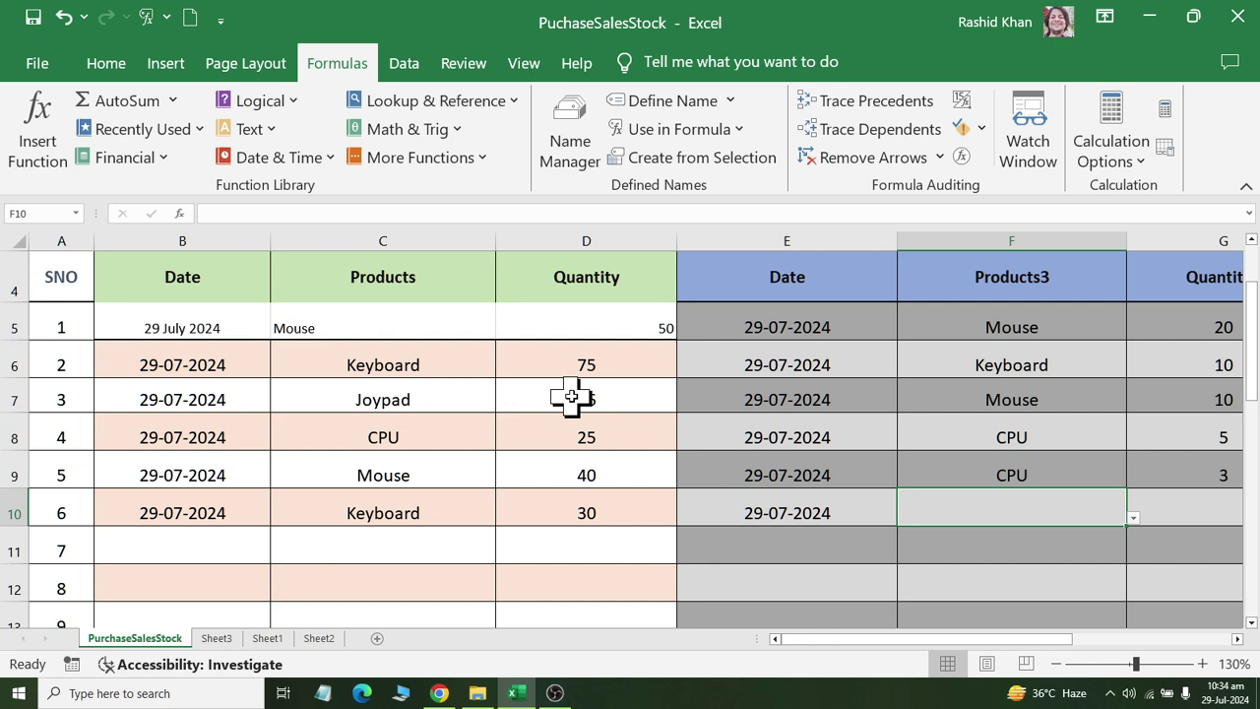
{"action": "type", "text": "Keyboard"}
{"action": "key", "text": "Tab"}
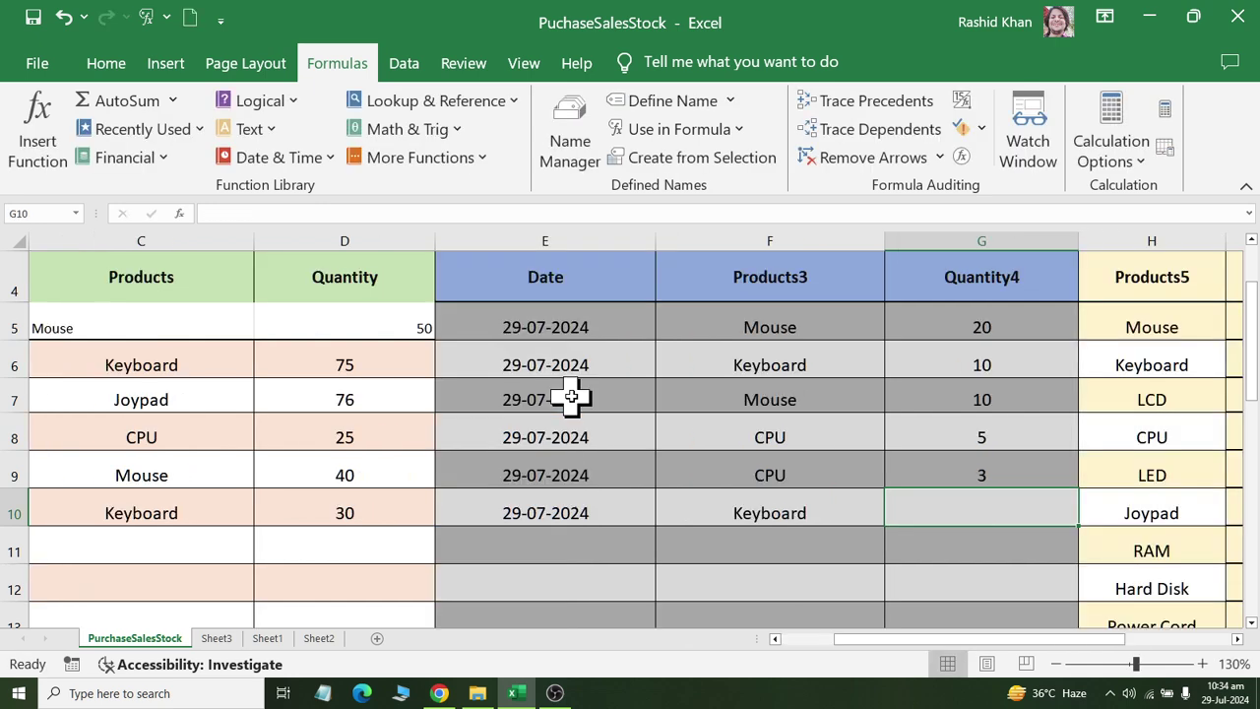
{"action": "type", "text": "25"}
{"action": "key", "text": "Tab"}
{"action": "key", "text": "Tab"}
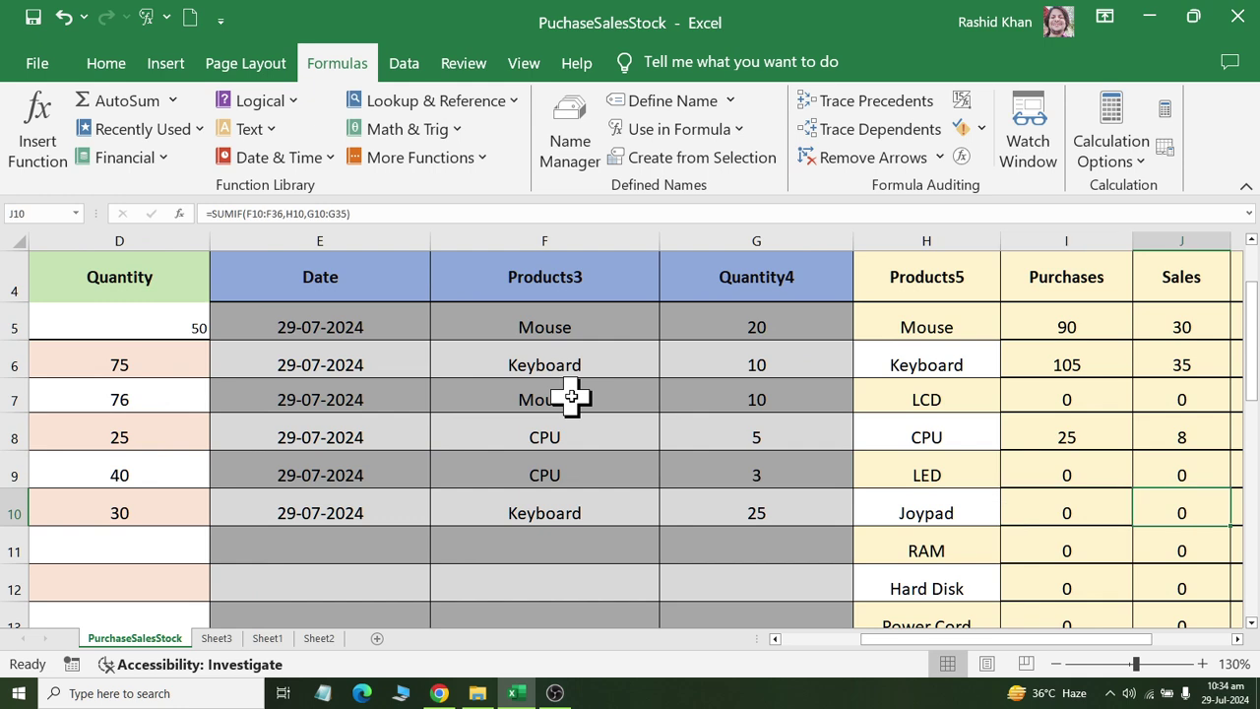
{"action": "key", "text": "Tab"}
{"action": "key", "text": "Tab"}
{"action": "key", "text": "Tab"}
Check Keyboard's totals of 105 purchased, 35 sold and 70 in stock
{"action": "key", "text": "Left"}
{"action": "key", "text": "Left"}
{"action": "key", "text": "Left"}
{"action": "key", "text": "Left"}
{"action": "key", "text": "Up"}
{"action": "key", "text": "Up"}
{"action": "key", "text": "Right"}
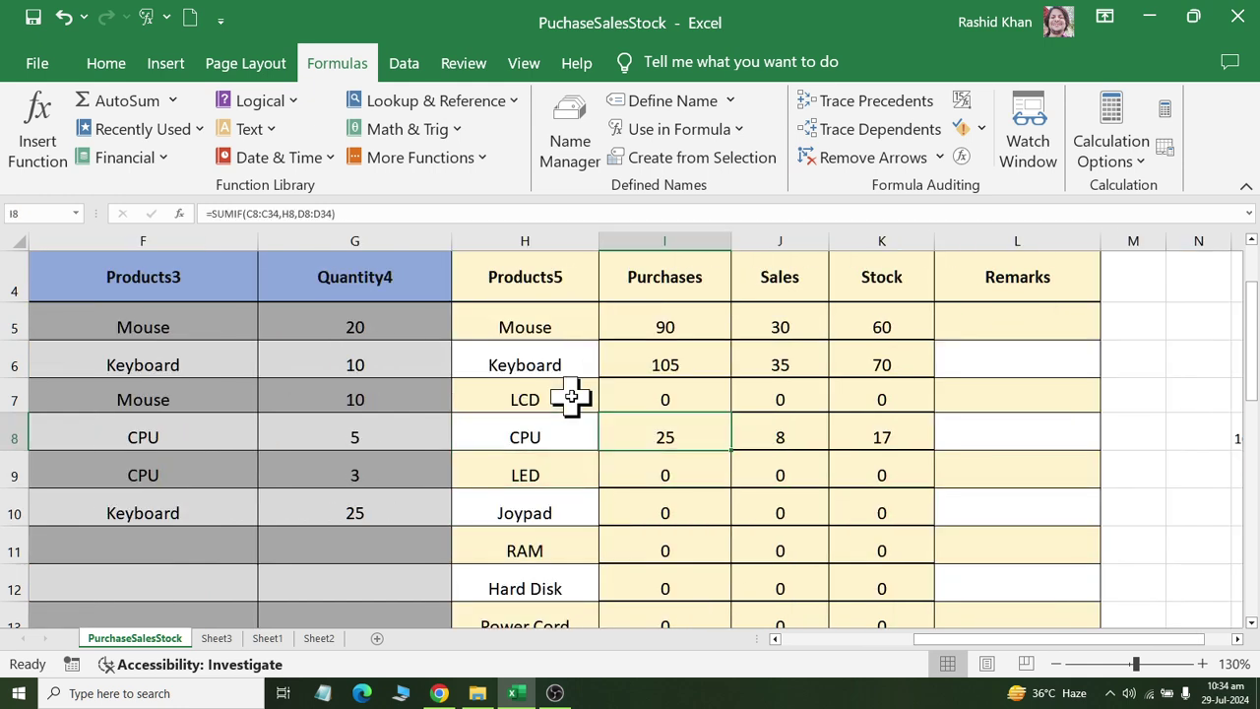
{"action": "key", "text": "Up"}
{"action": "key", "text": "Up"}
{"action": "key", "text": "Right"}
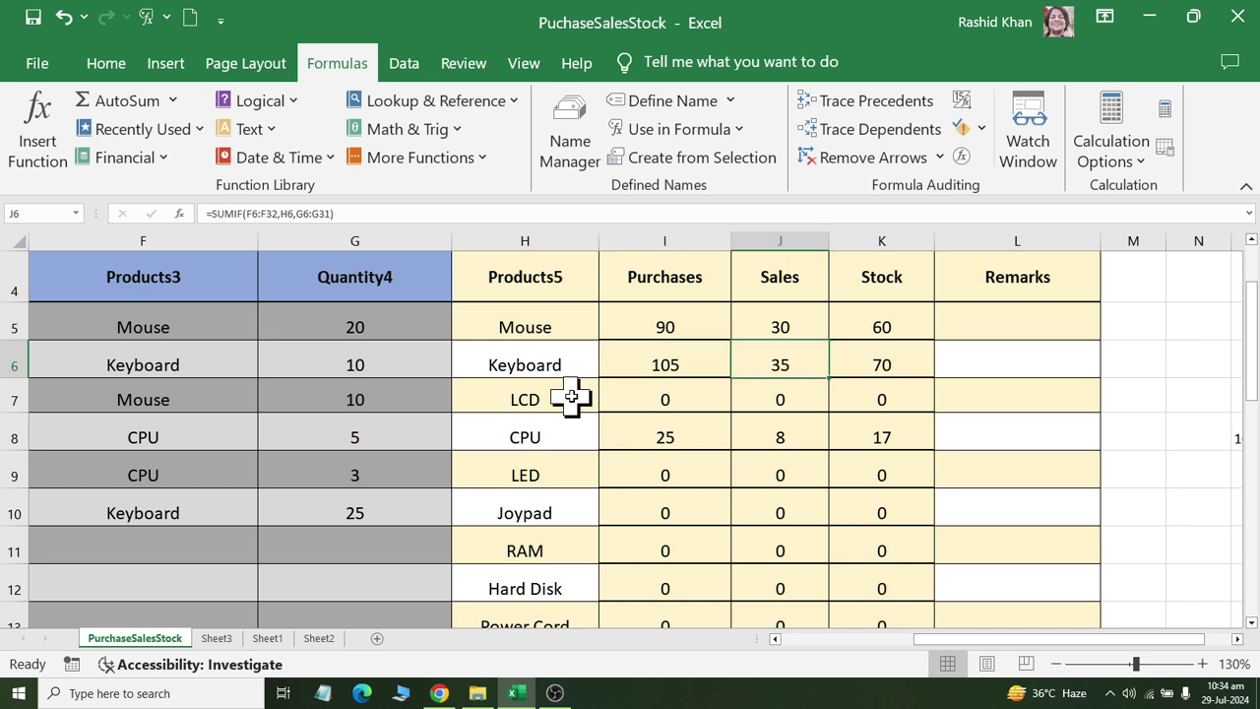
{"action": "key", "text": "Right"}
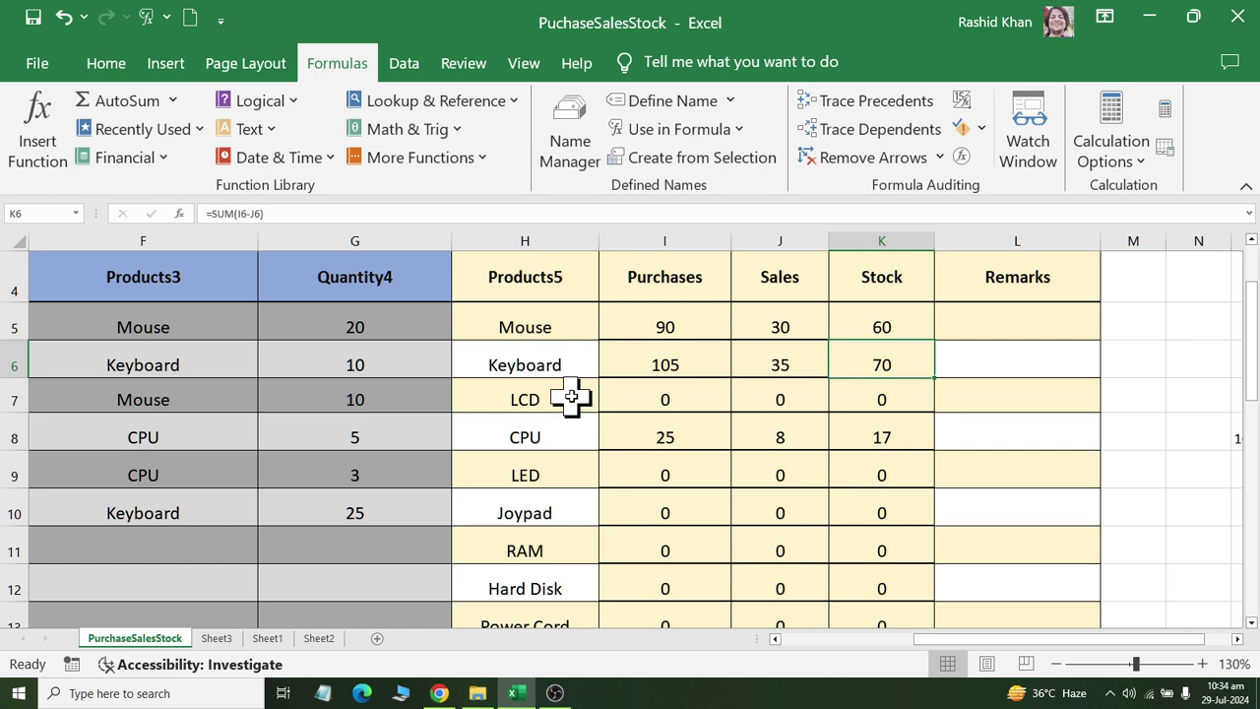
{"action": "key", "text": "Left"}
{"action": "key", "text": "Left"}
{"action": "key", "text": "Left"}
{"action": "key", "text": "Left"}
{"action": "key", "text": "Left"}
{"action": "key", "text": "Left"}
{"action": "key", "text": "Up"}
{"action": "key", "text": "Up"}
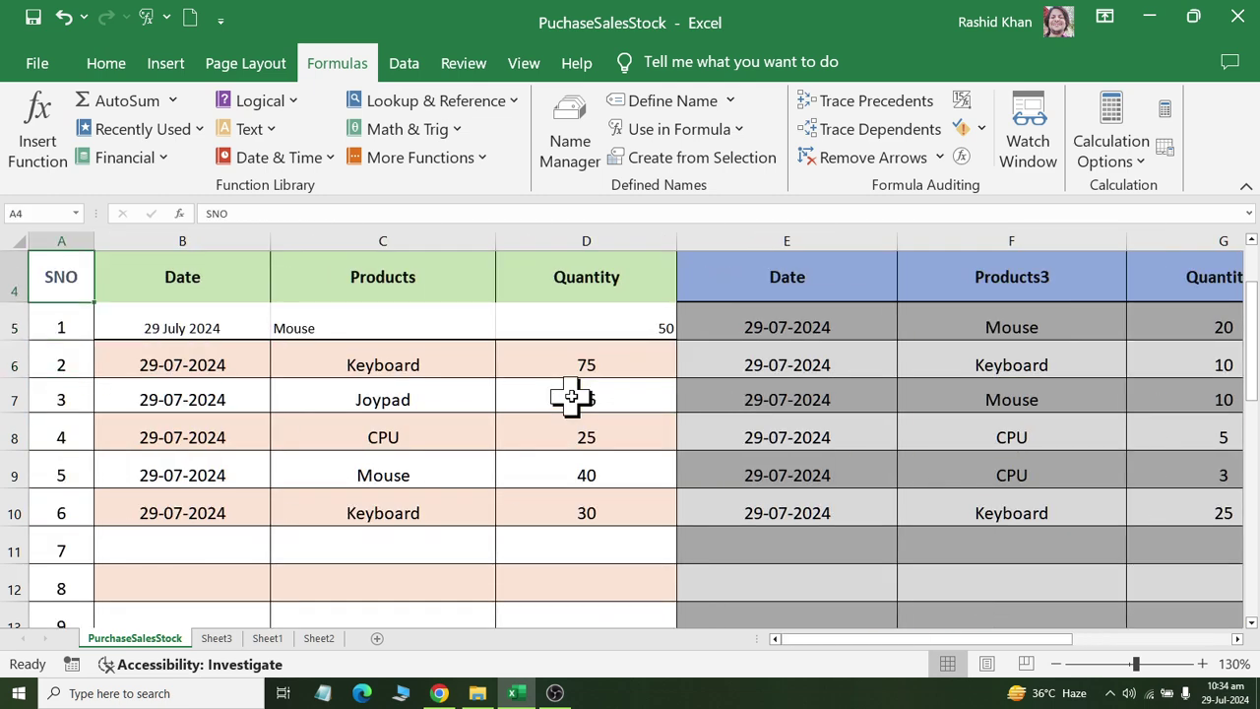
{"action": "key", "text": "Up"}
{"action": "key", "text": "Up"}
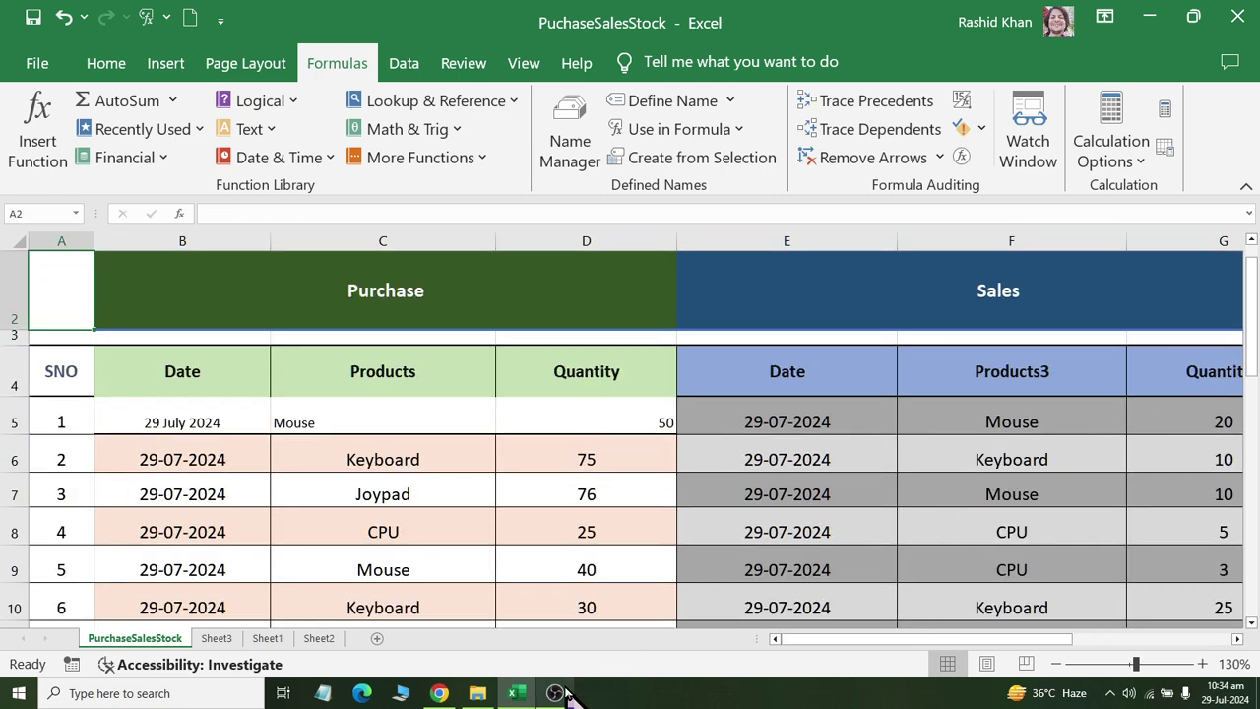